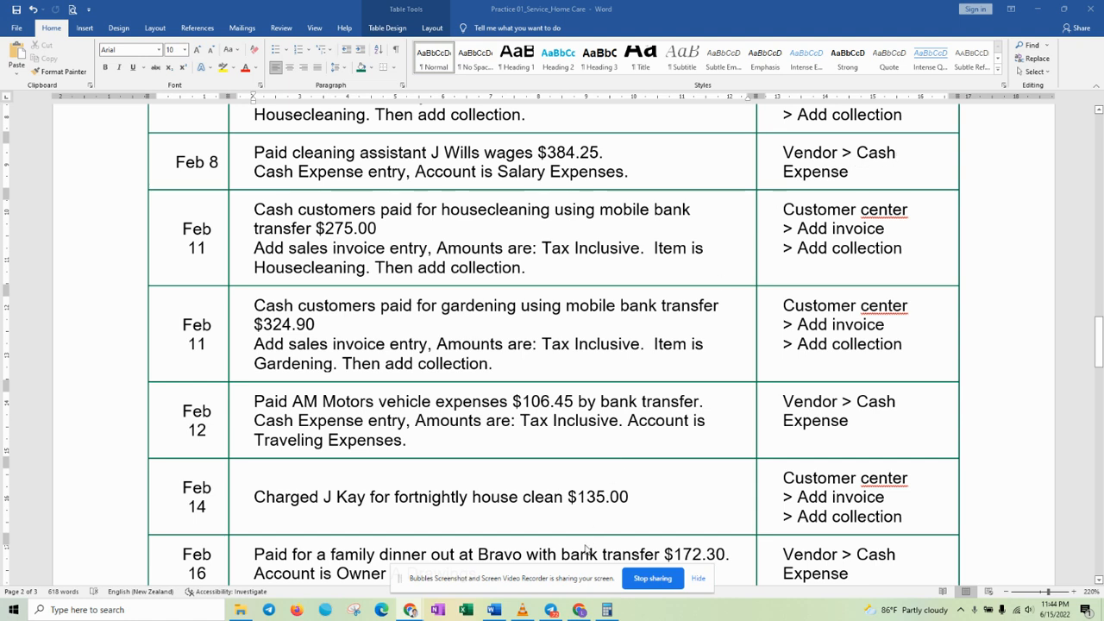
- Switch to Localize Book in the browser and open the vendor Cash Expense list
click(589, 610)
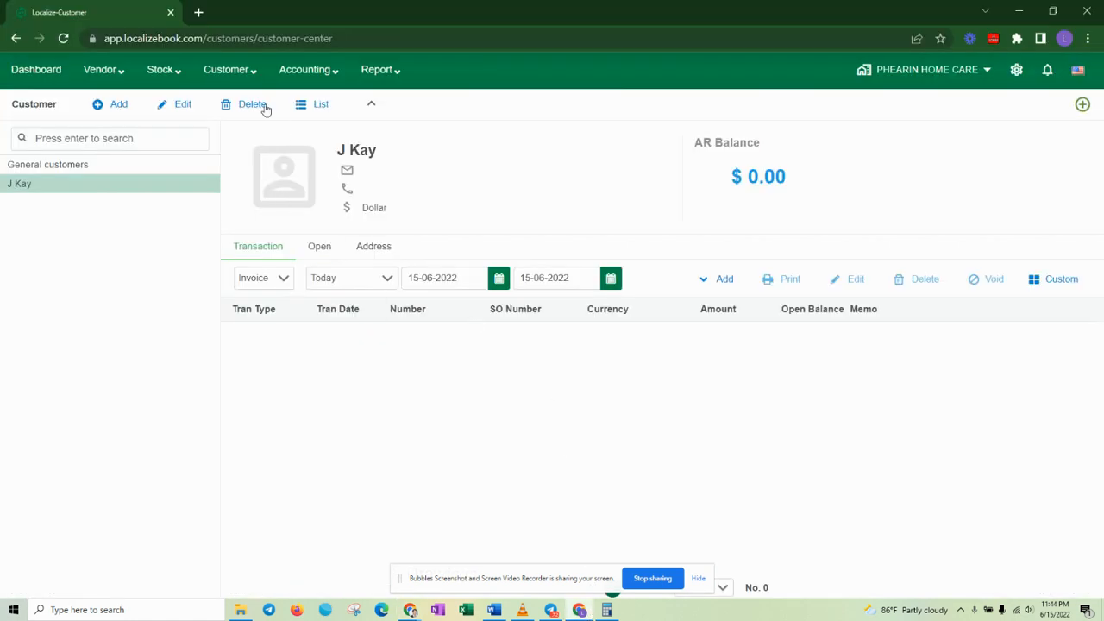
click(115, 73)
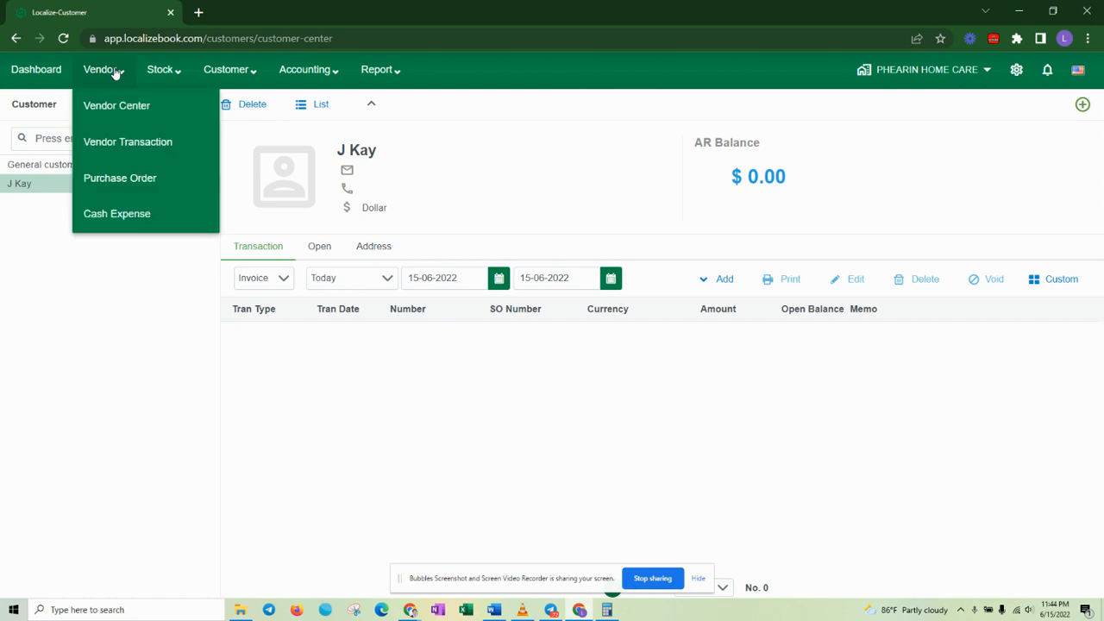
click(149, 217)
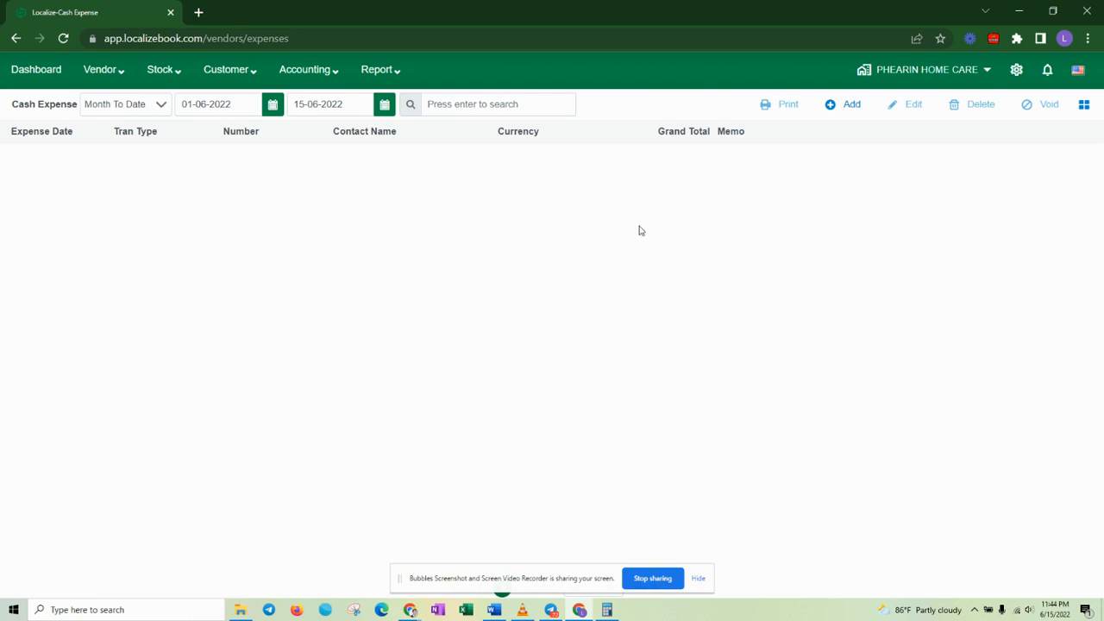
click(844, 105)
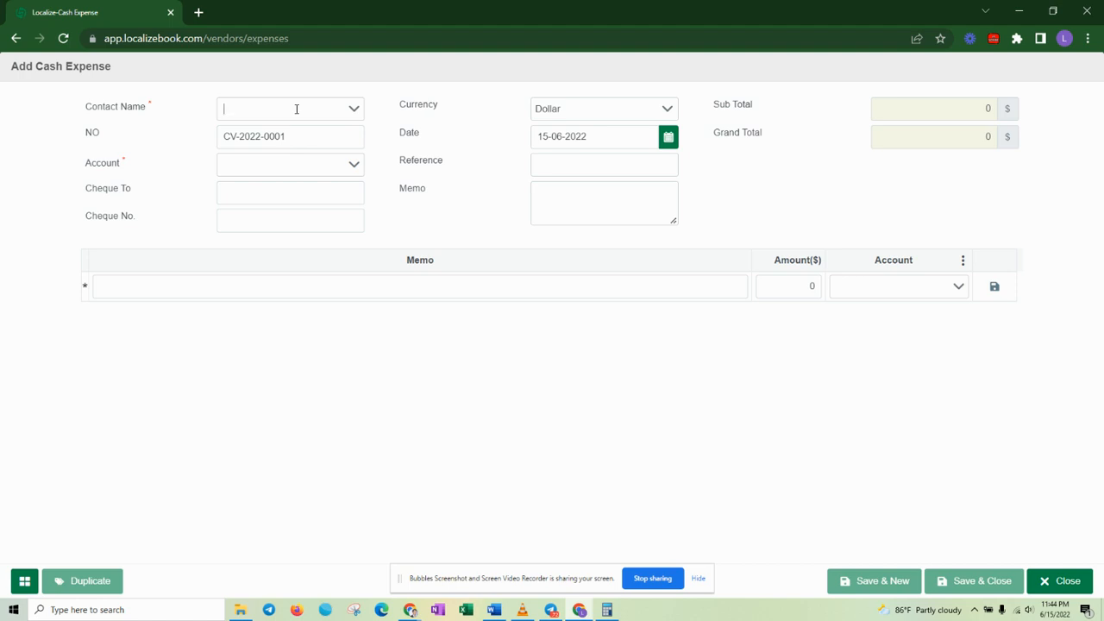
text(i)
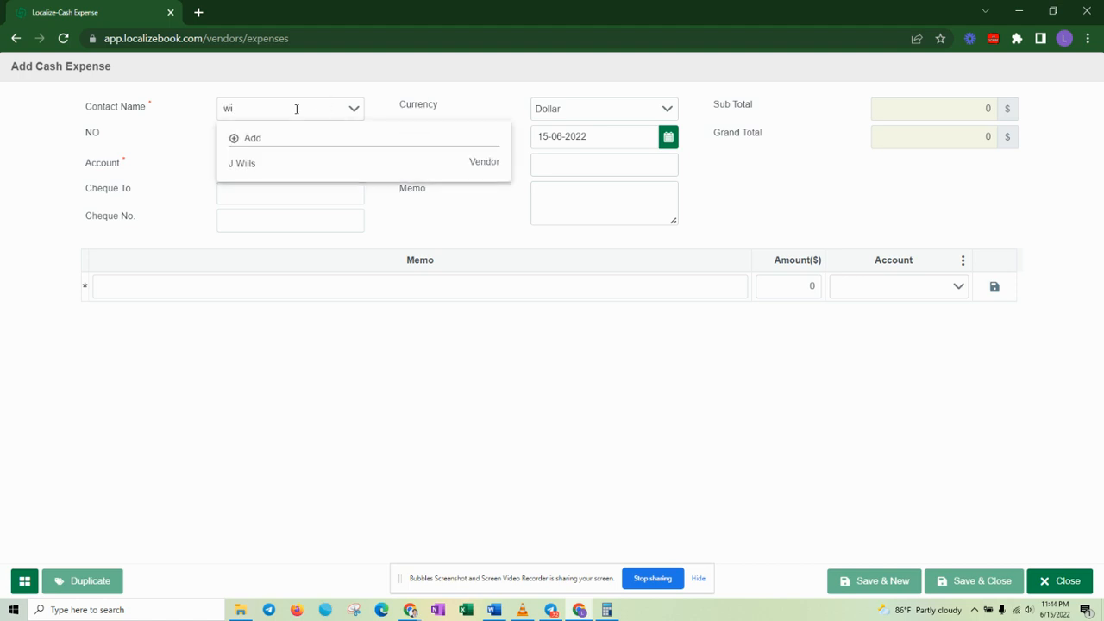
click(260, 164)
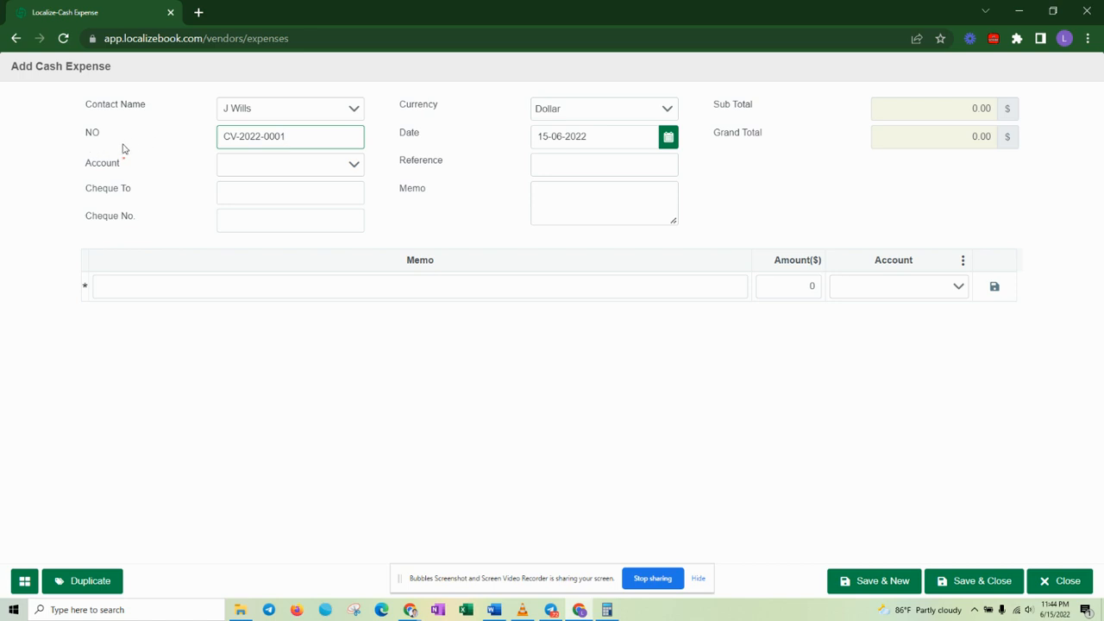
click(351, 167)
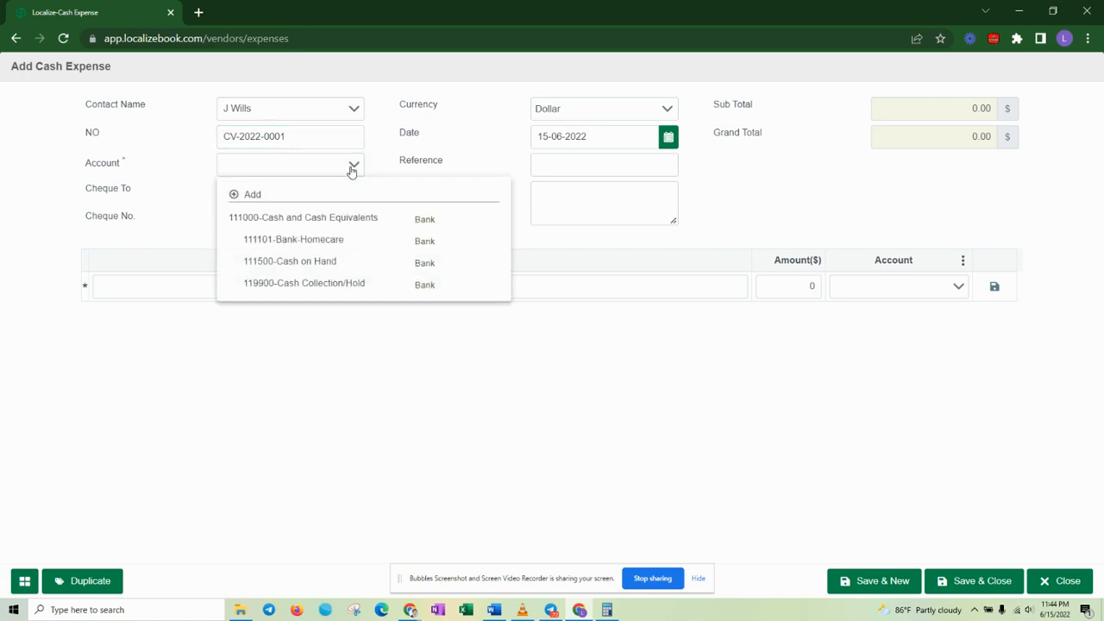
click(368, 241)
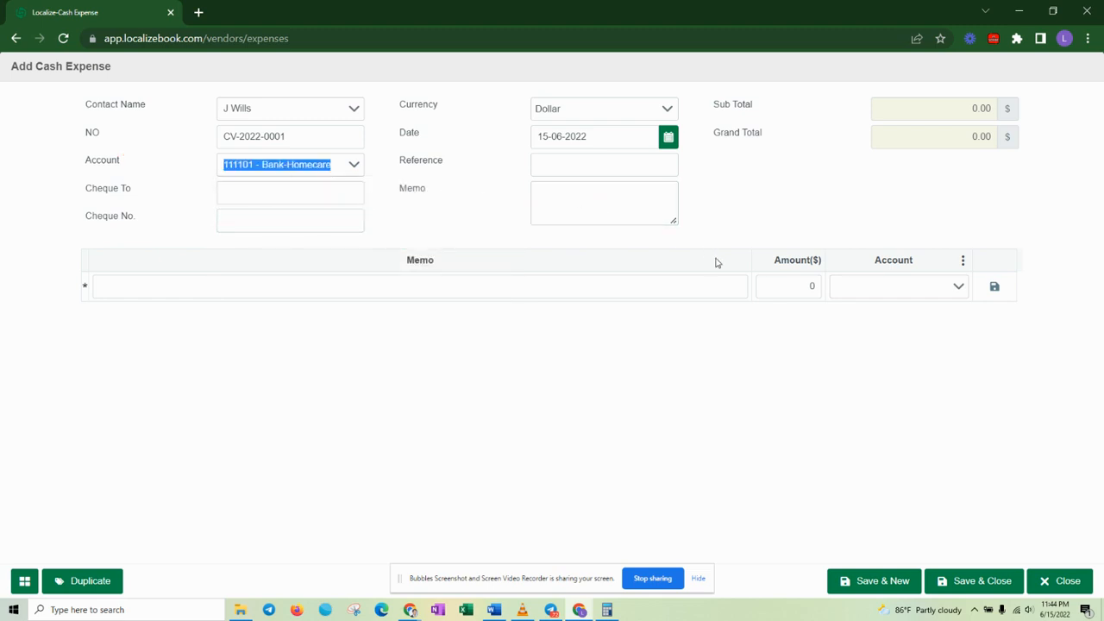
click(280, 142)
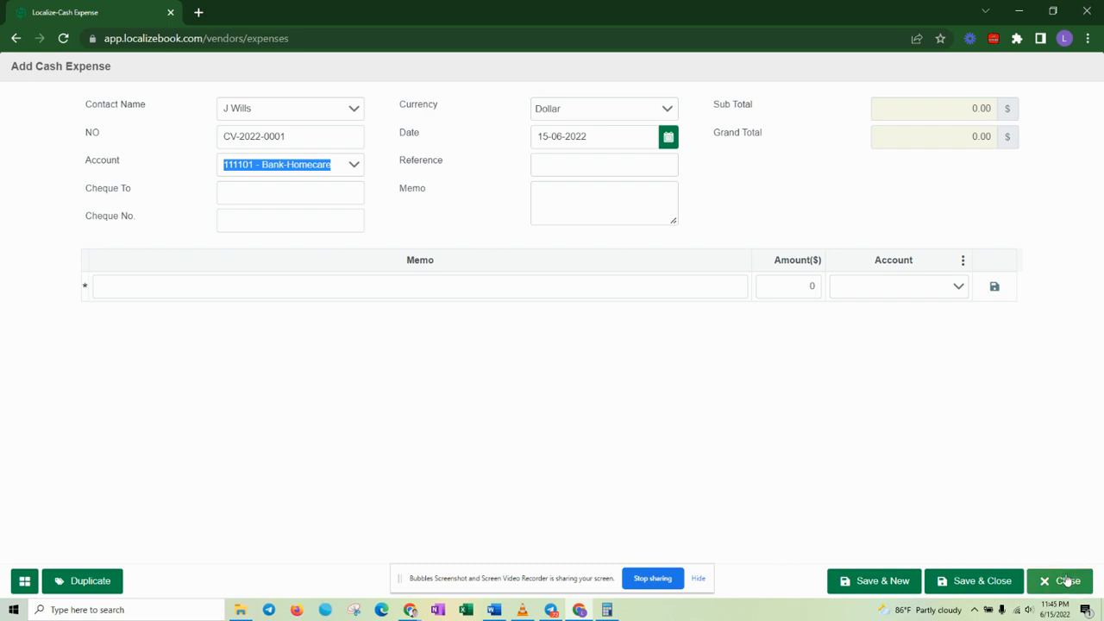
click(263, 139)
click(1045, 580)
click(581, 359)
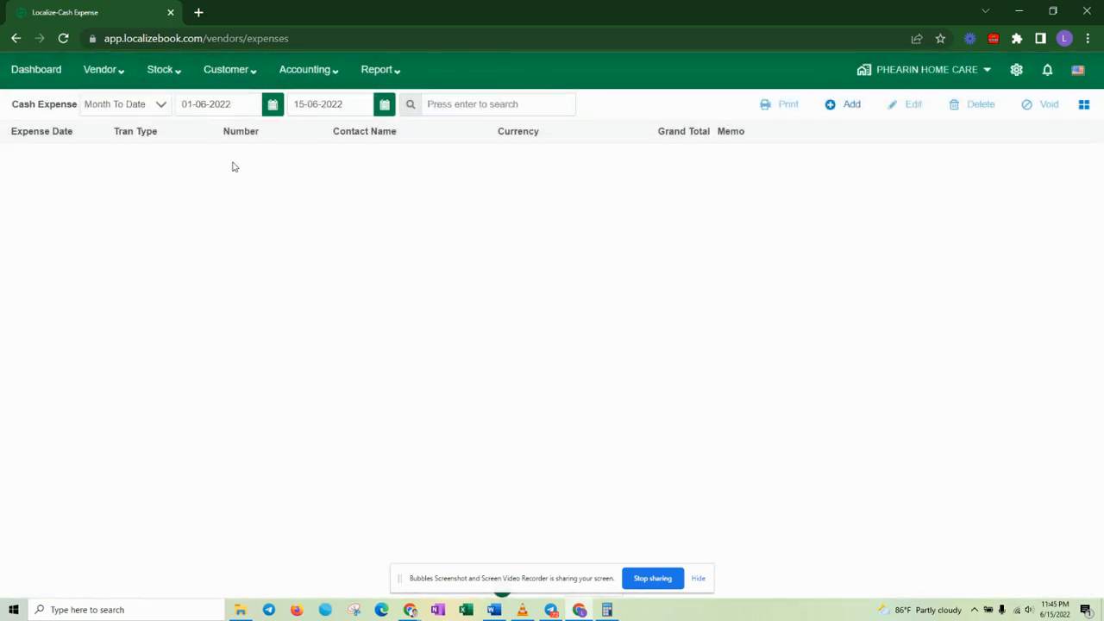
- Review the Bunnings vendor's payment transactions across all dates in the Vendor Center
click(107, 71)
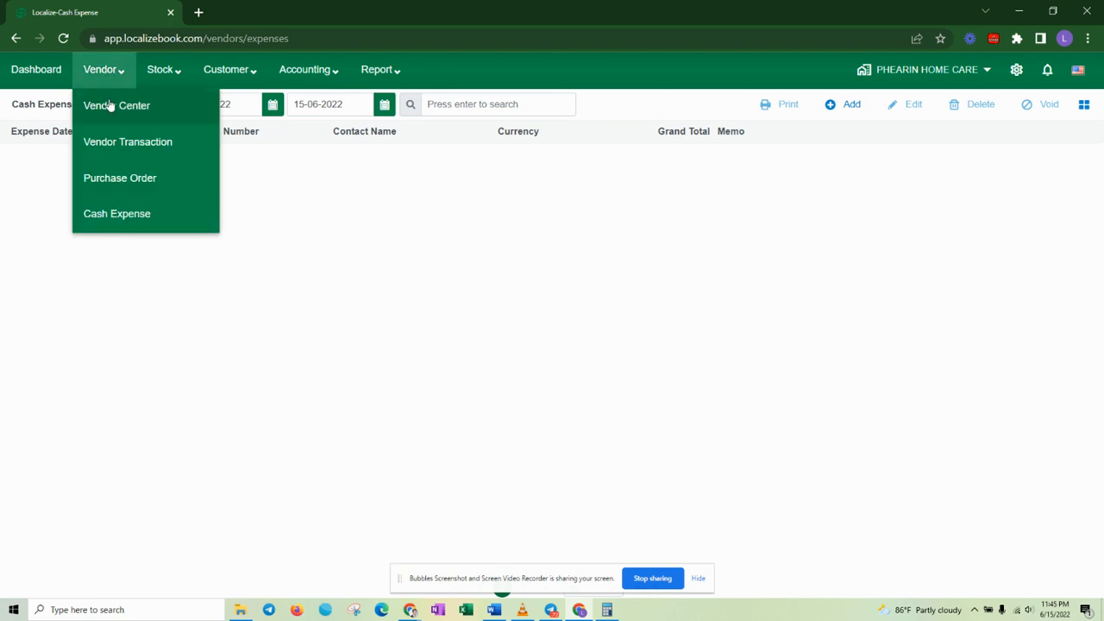
click(126, 112)
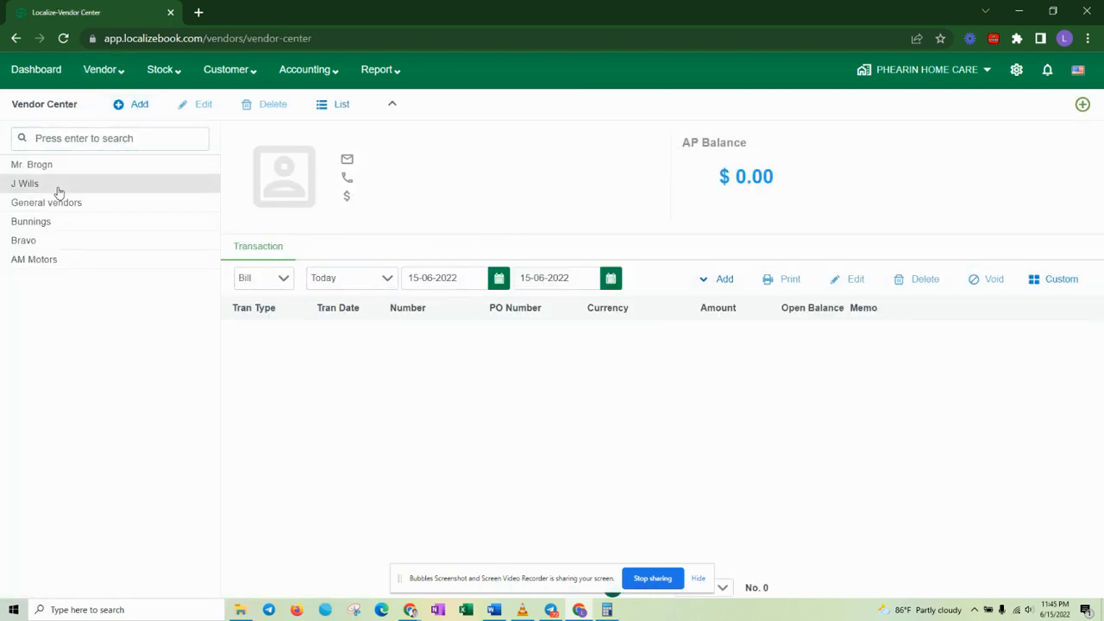
click(96, 223)
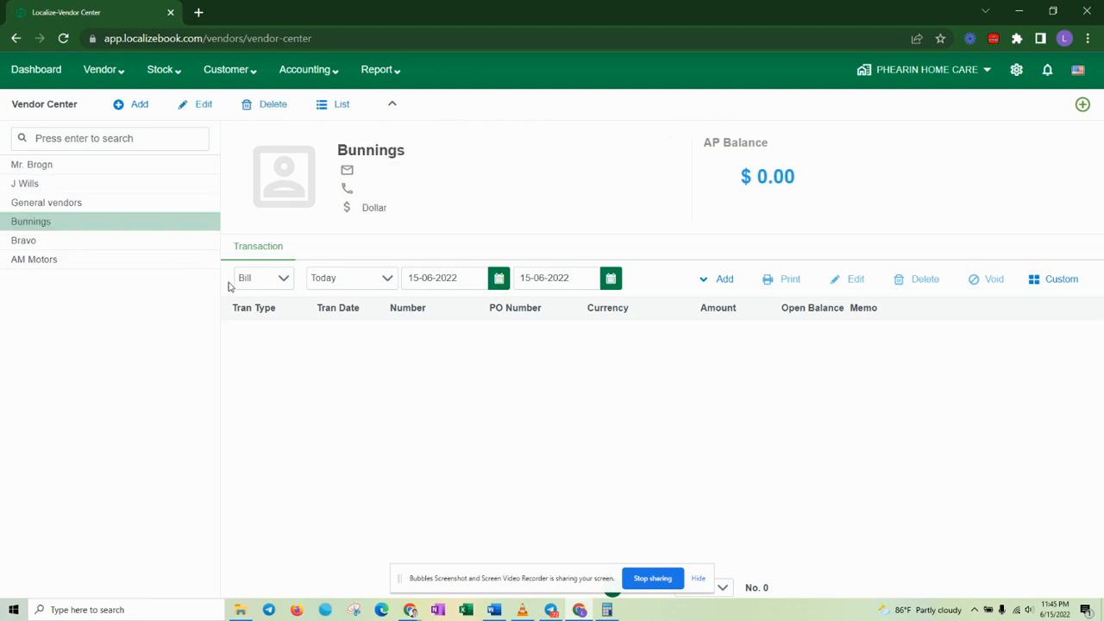
click(279, 280)
click(276, 347)
click(384, 278)
click(353, 304)
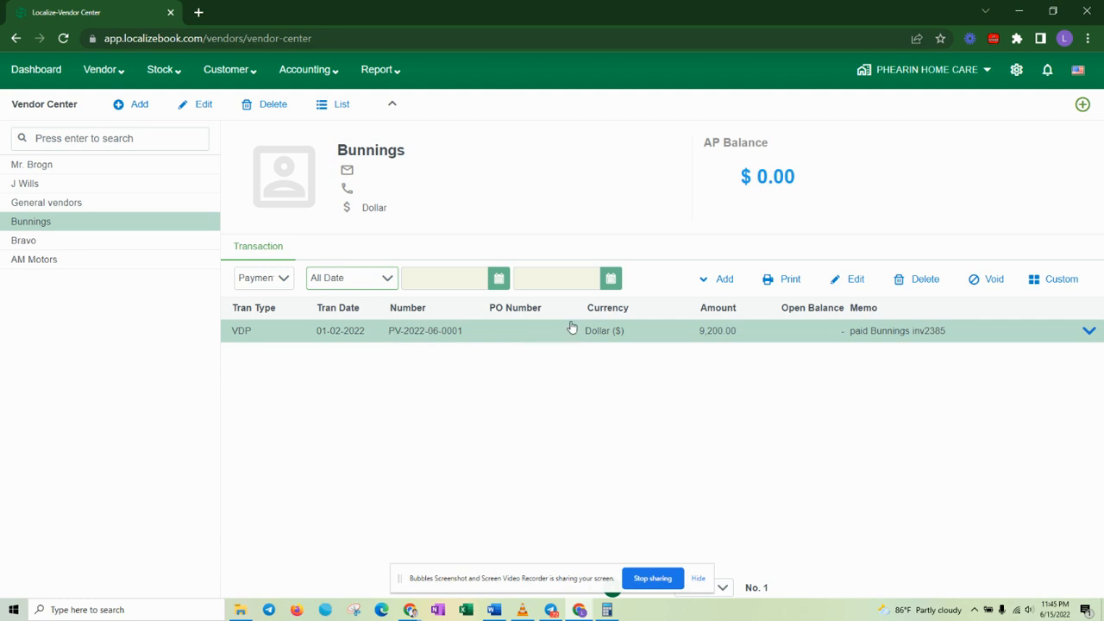
- Enable Separate Payment Voucher Ref Number By Cash Account in the vendor preferences and save them
click(1017, 75)
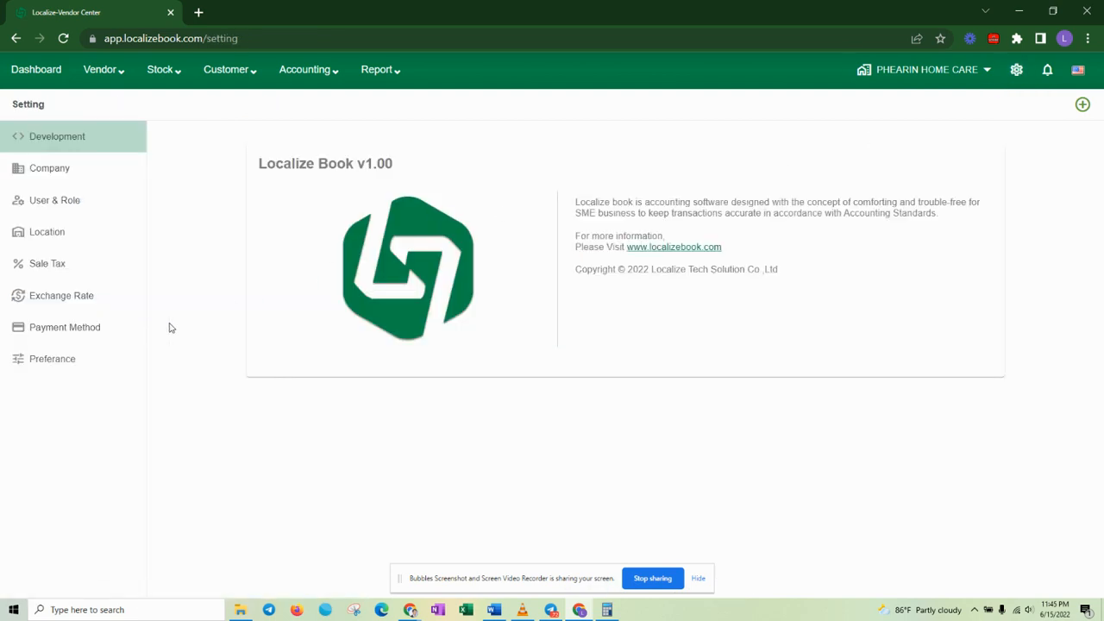
click(63, 366)
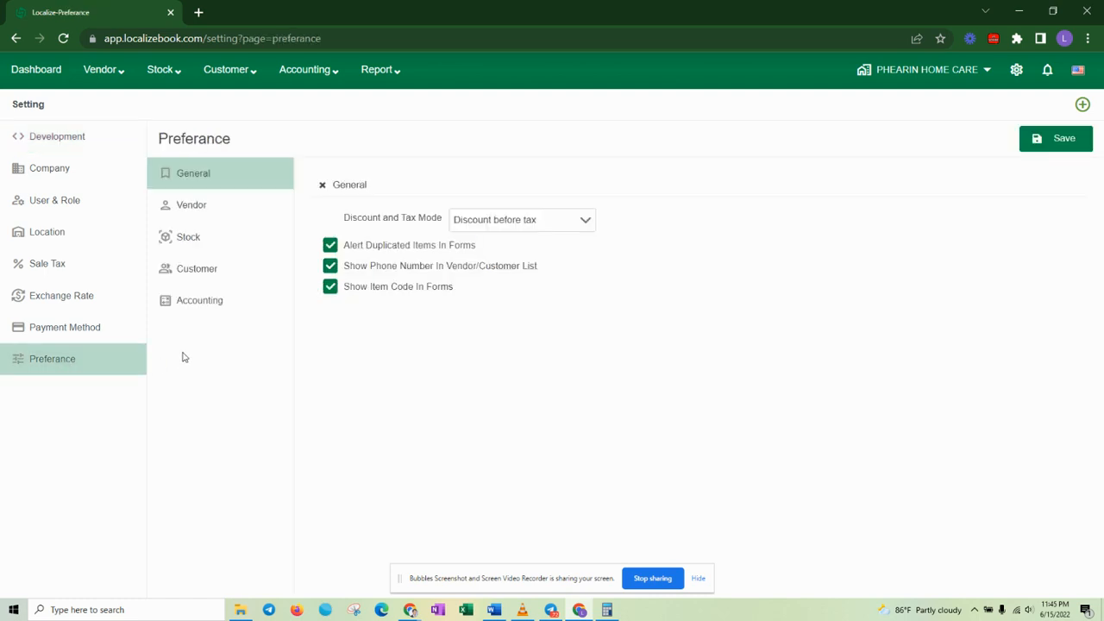
click(215, 210)
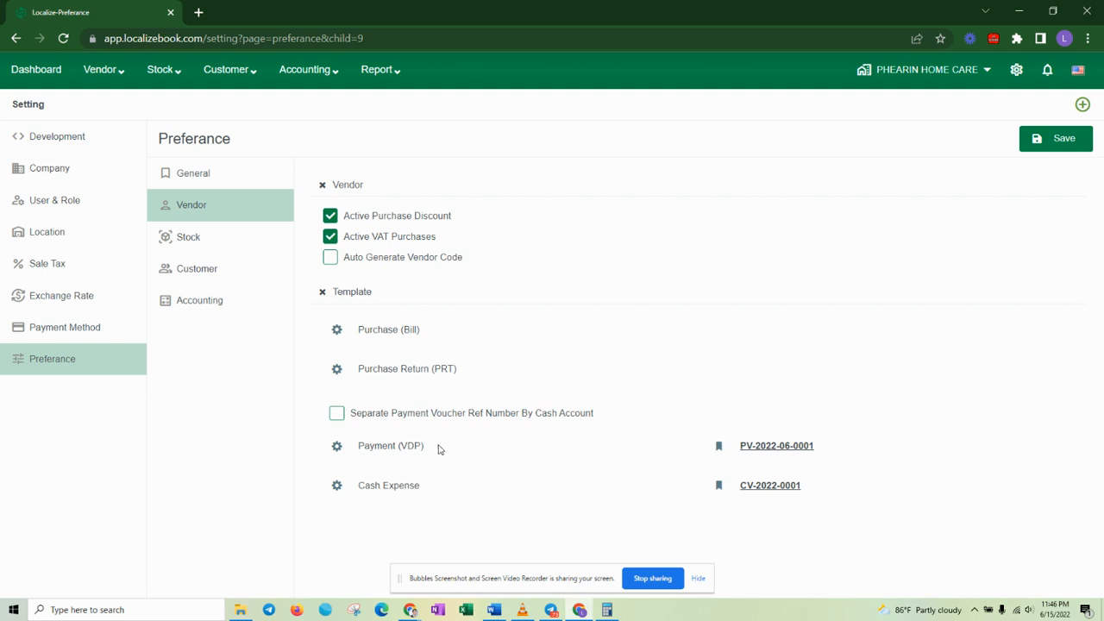
click(337, 414)
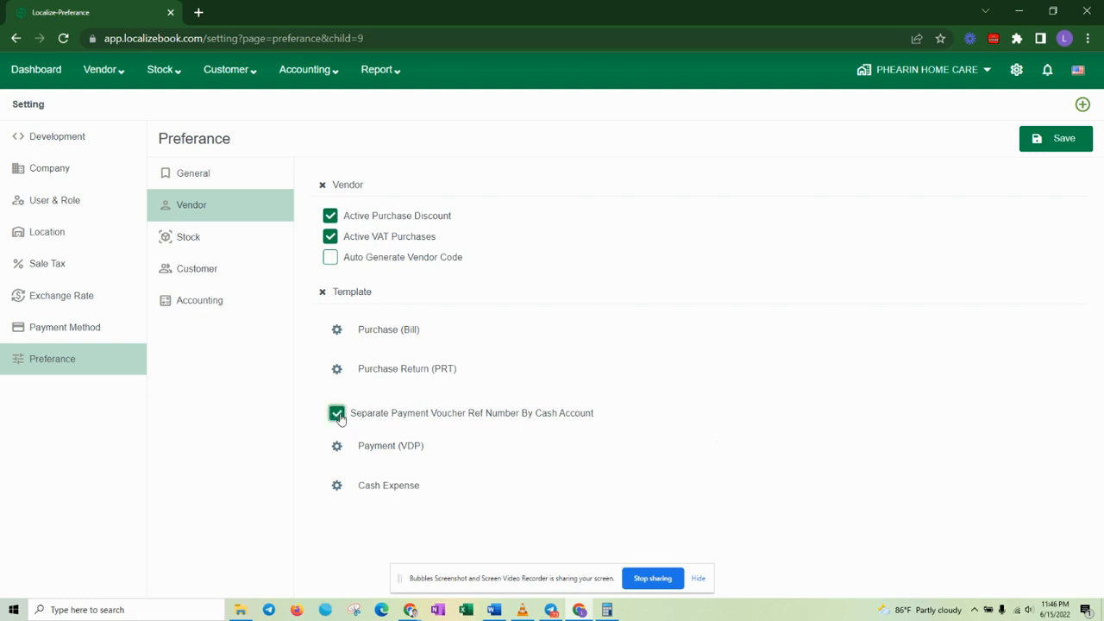
click(1060, 147)
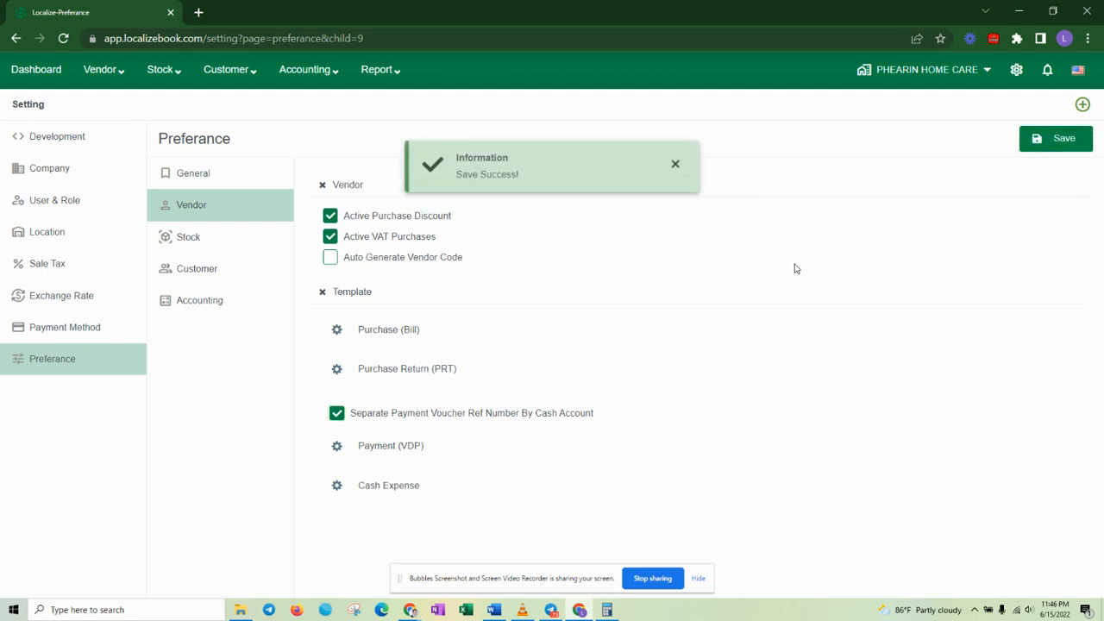
- Start a new cash expense with the cleaning assistant as contact and 111101 - Bank-Homecare as the payment account
click(103, 71)
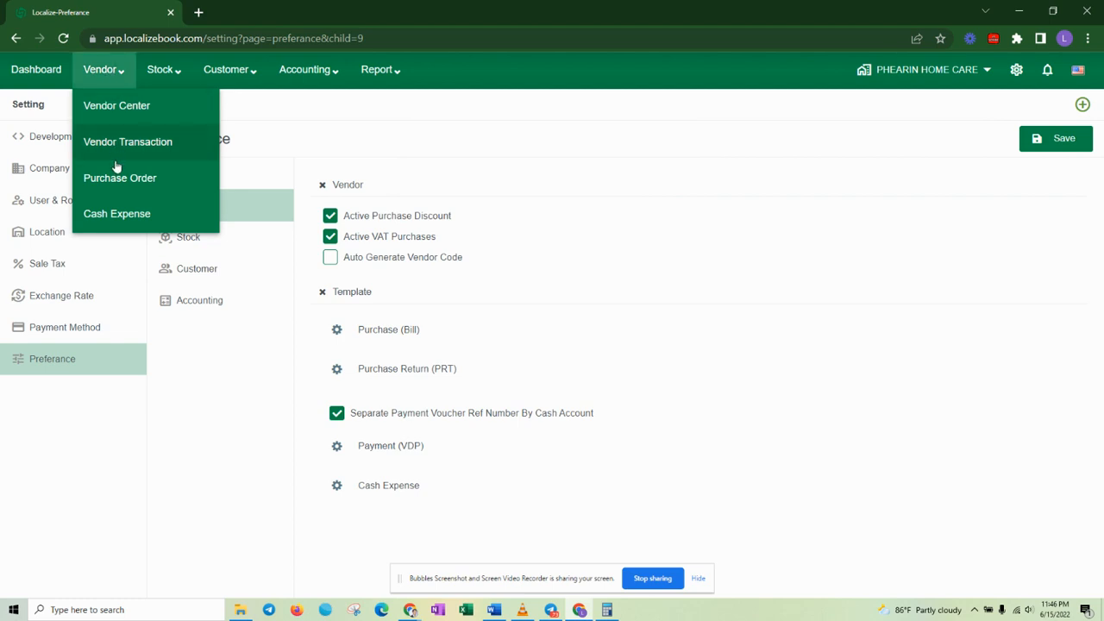
click(119, 214)
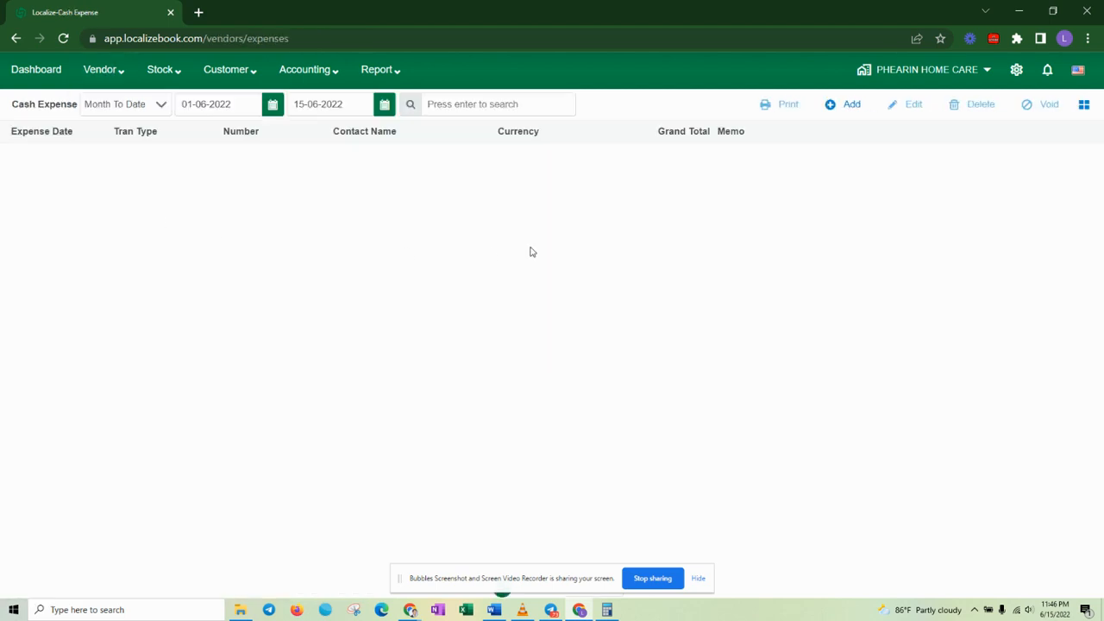
click(844, 111)
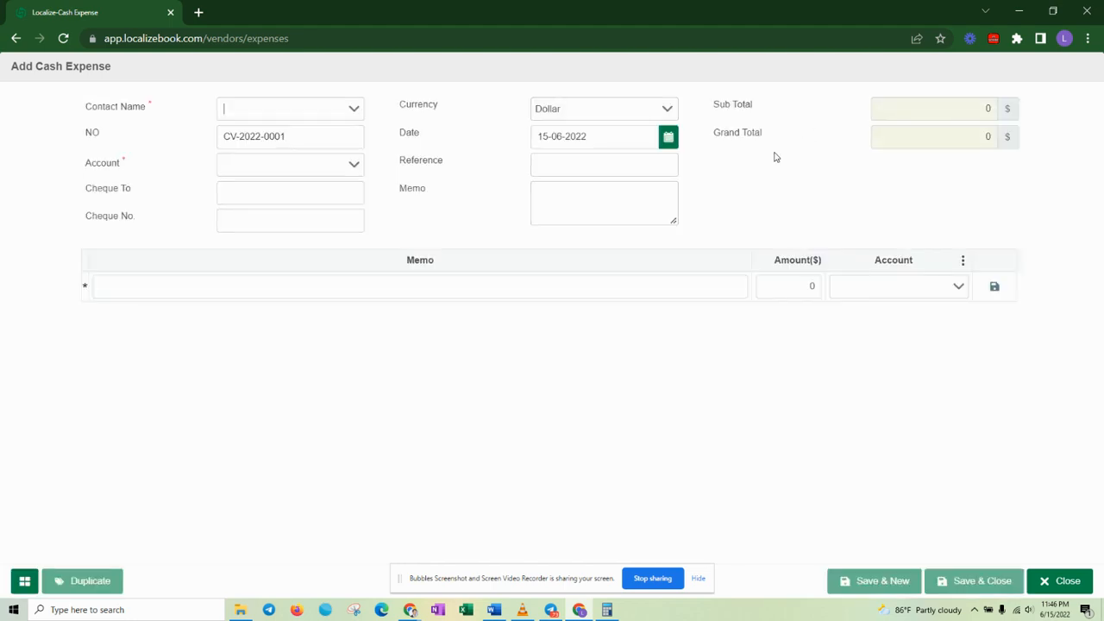
click(226, 140)
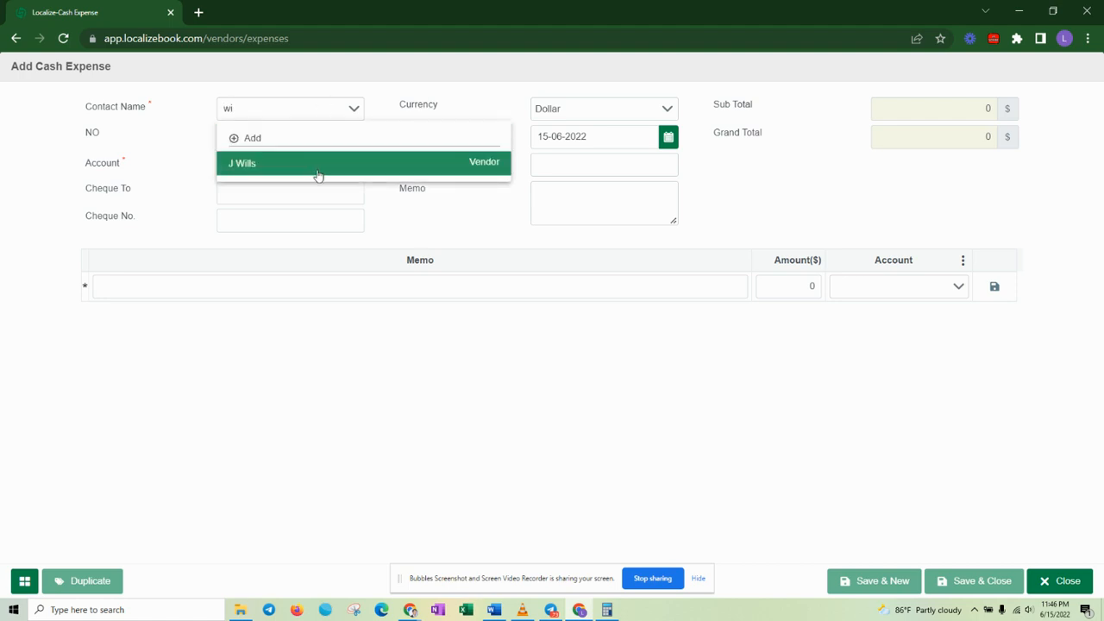
click(314, 163)
click(256, 195)
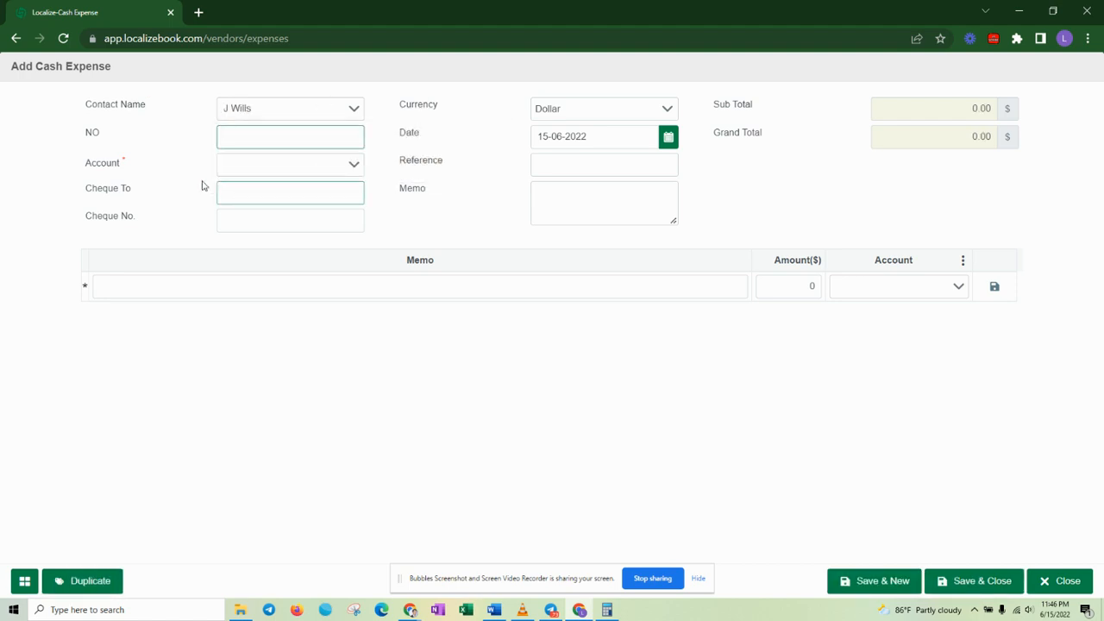
click(352, 167)
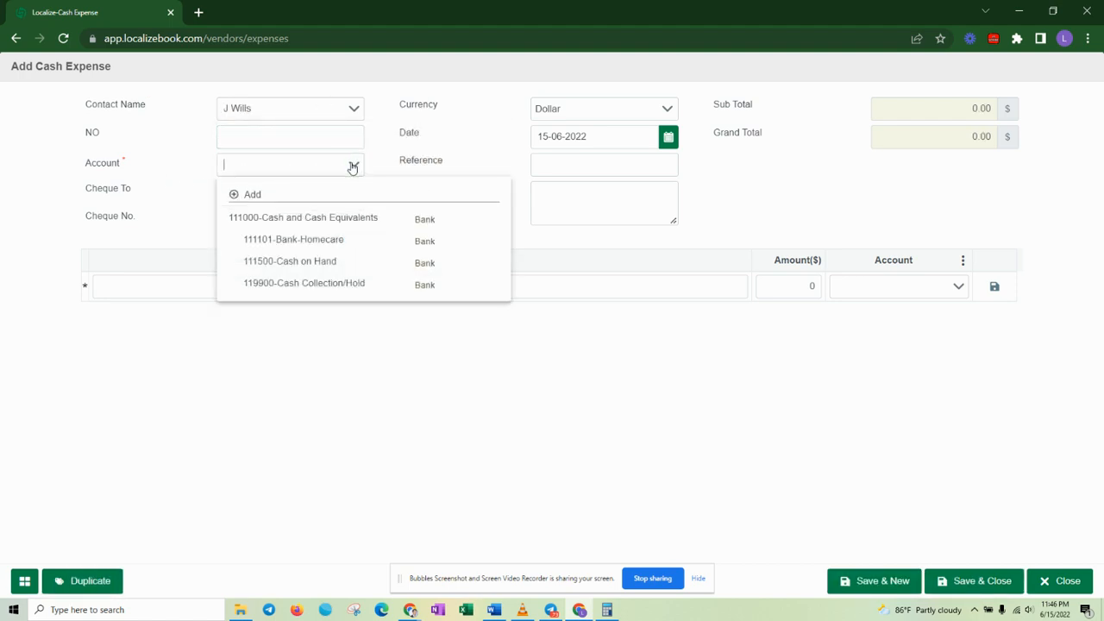
click(353, 240)
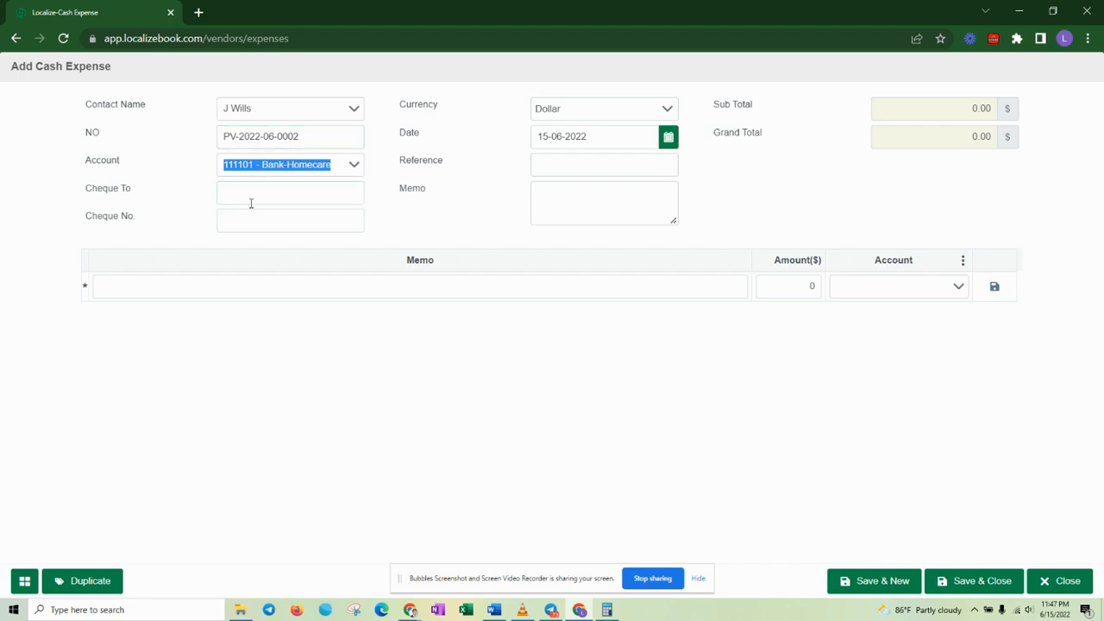
- Set the cash expense date to 08-02-2022
click(335, 215)
click(277, 138)
click(634, 108)
click(586, 130)
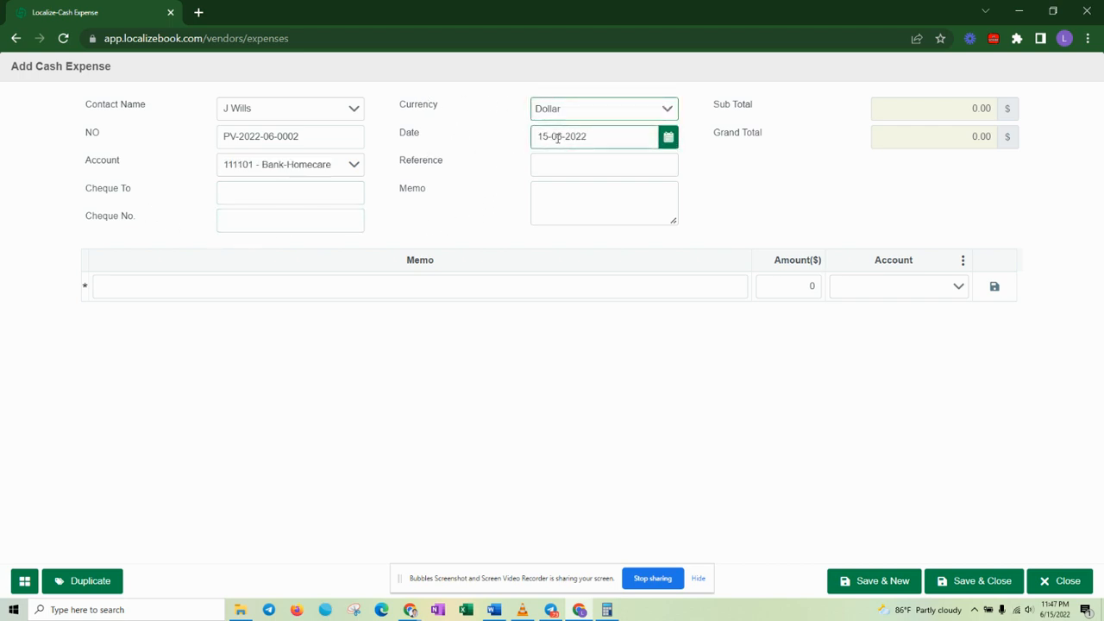
click(562, 137)
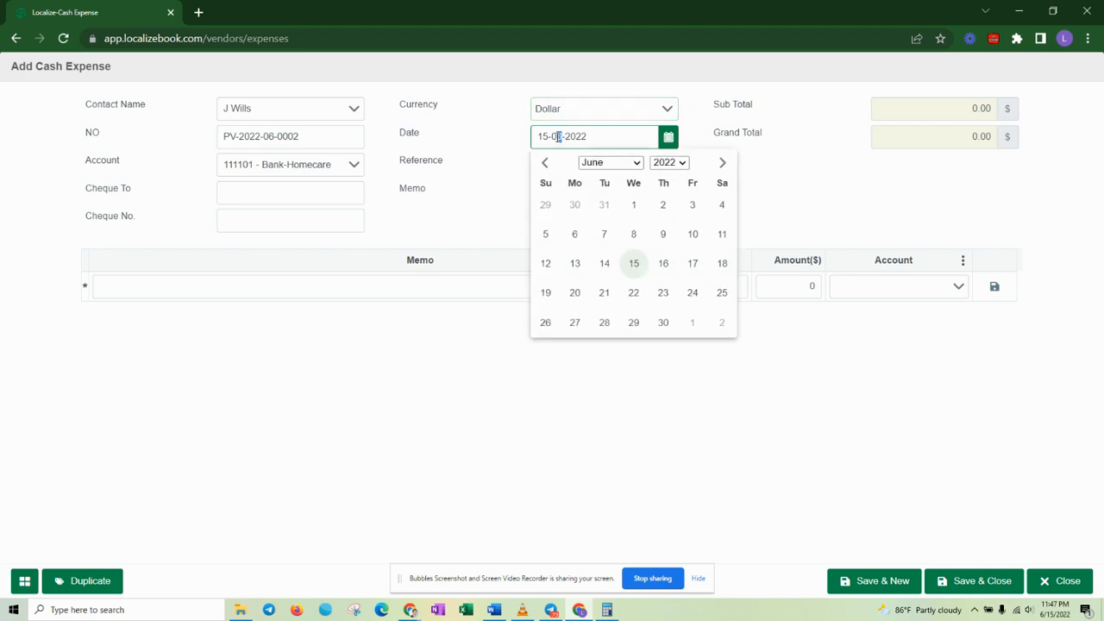
text(2)
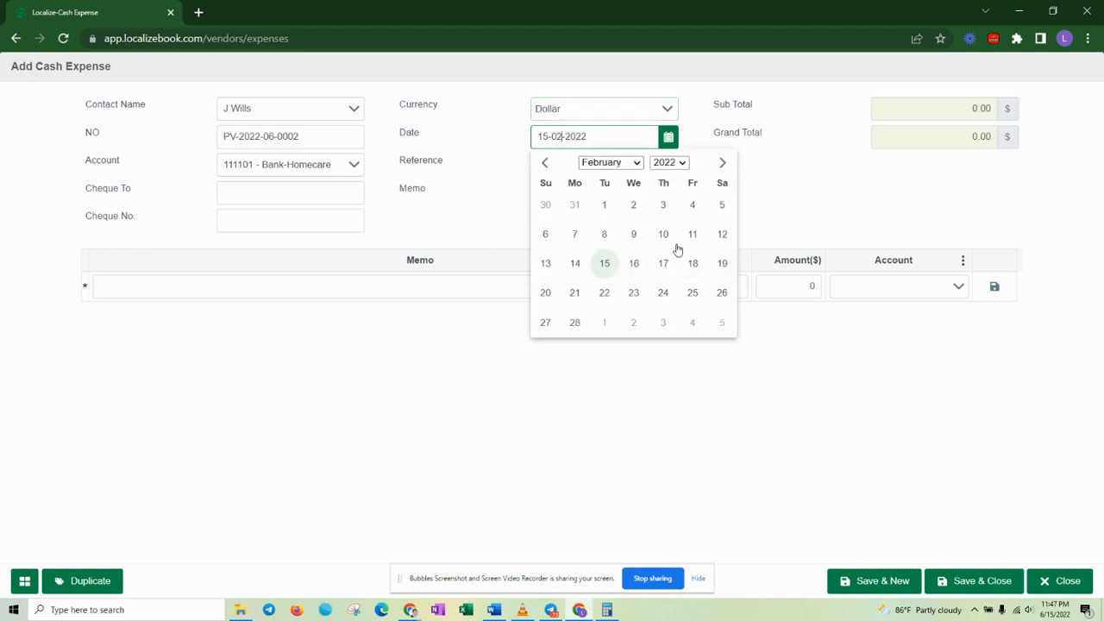
click(604, 234)
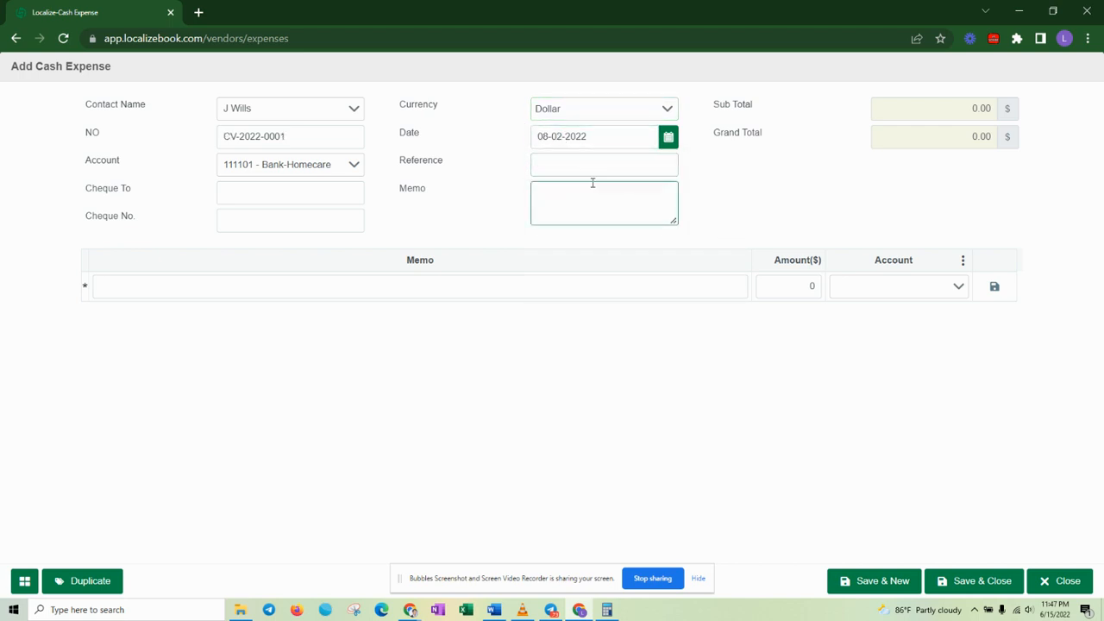
- Fill in the cash expense's header memo as the week 1 wage for the cleaning assistant
click(566, 197)
text(wage for w)
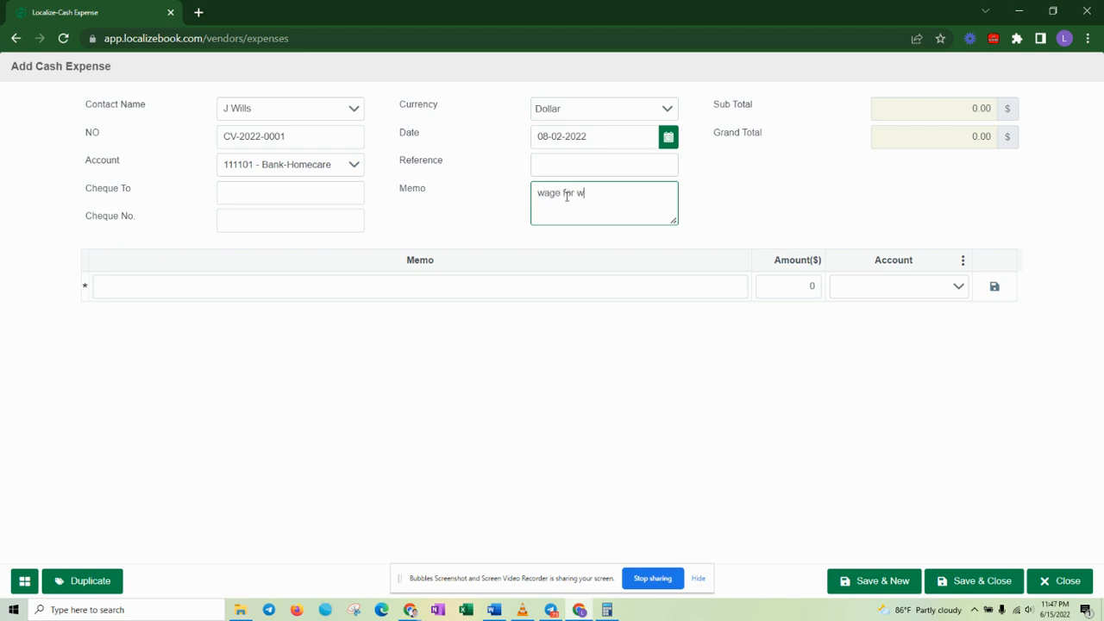
text( Wi)
text(Week )
text(1)
- Copy the header memo text into the memo of the first expense line
drag(562, 193, 538, 194)
drag(620, 194, 510, 193)
key(ctrl+c)
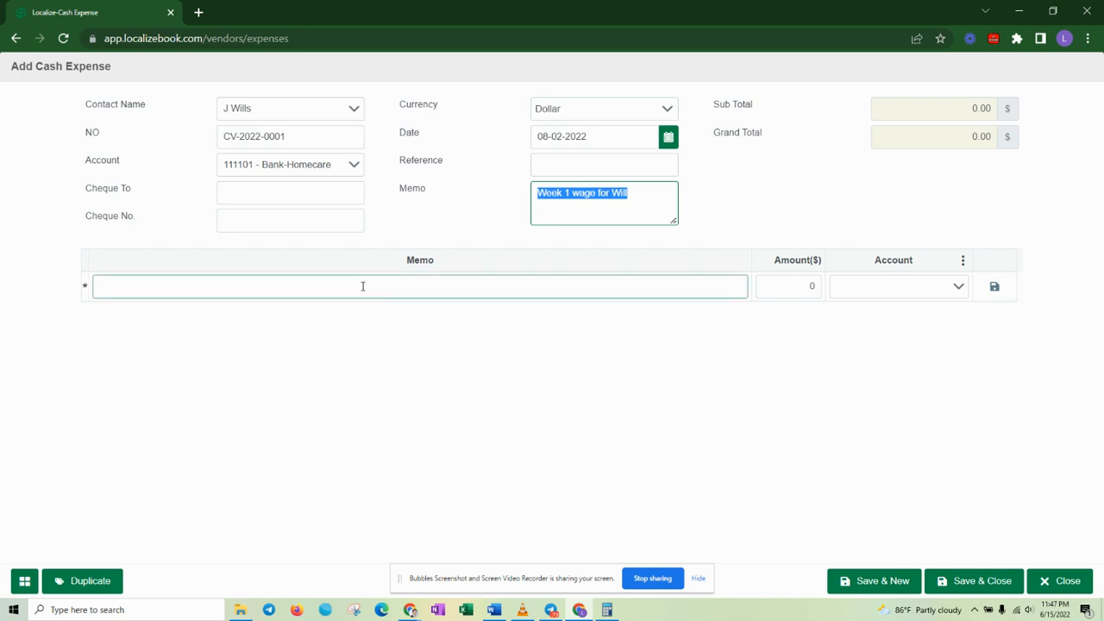
click(308, 290)
key(ctrl+v)
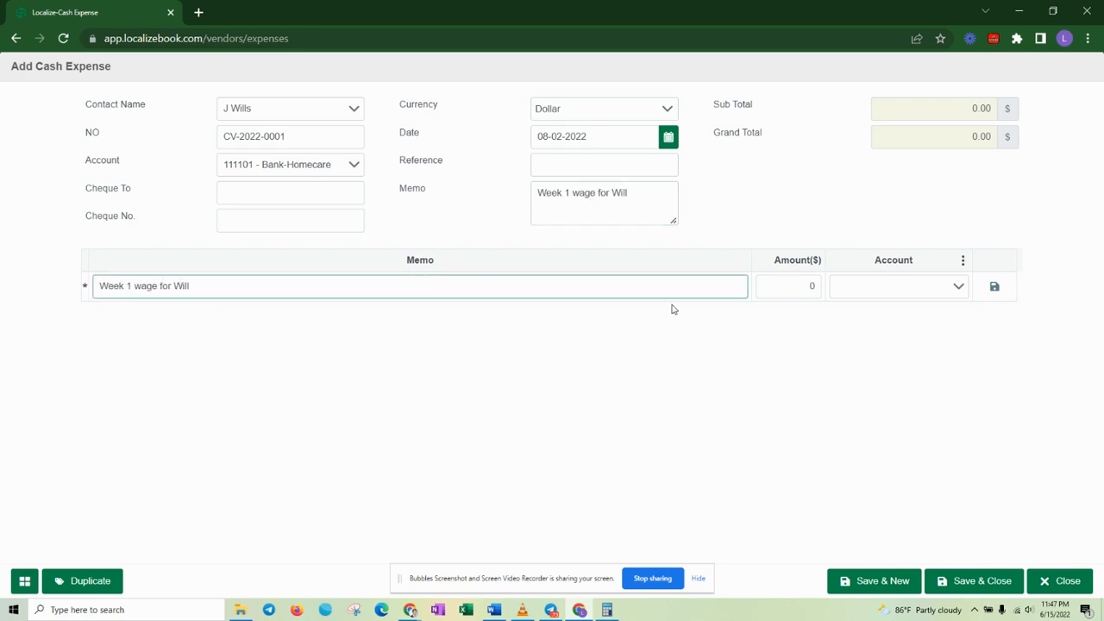
- Copy the Feb 8 wage amount, 384.25, from the Word practice document into the expense line's amount
click(786, 288)
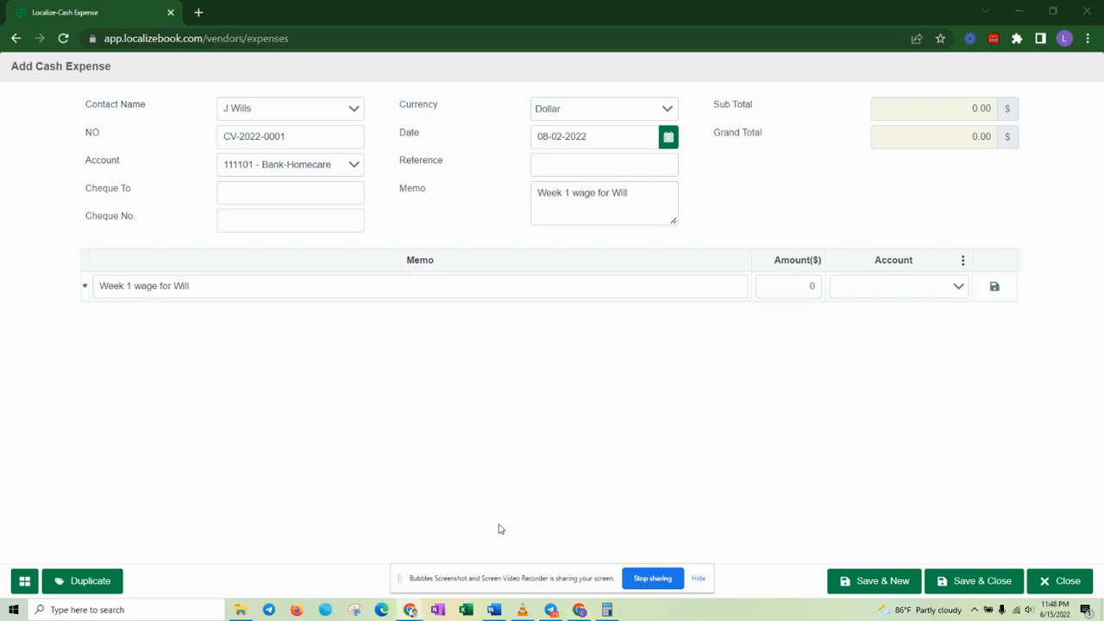
click(493, 610)
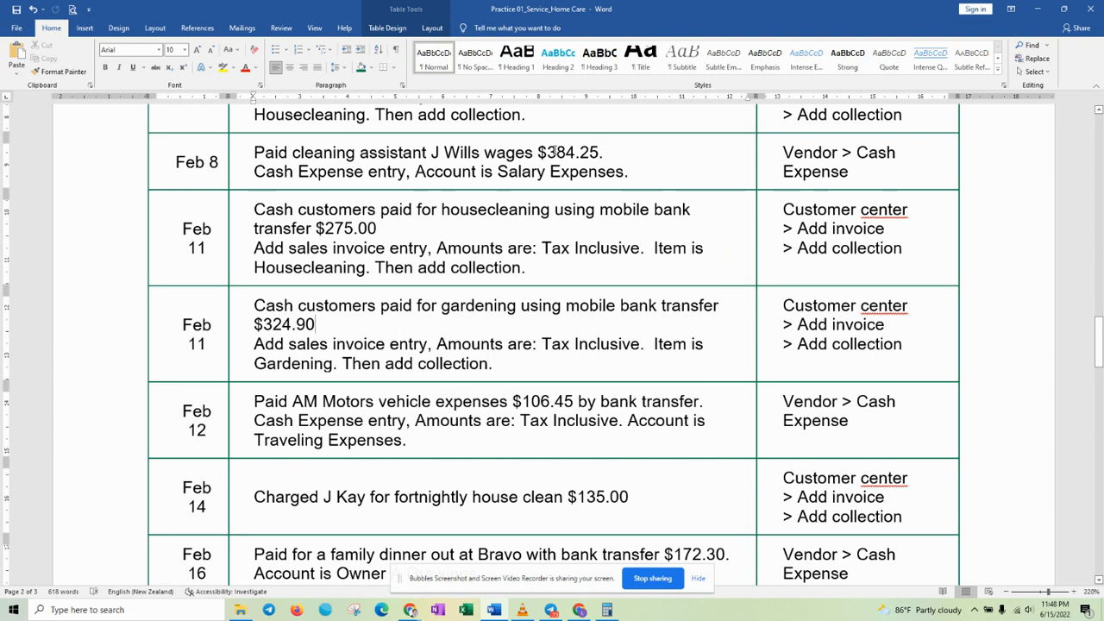
double_click(595, 153)
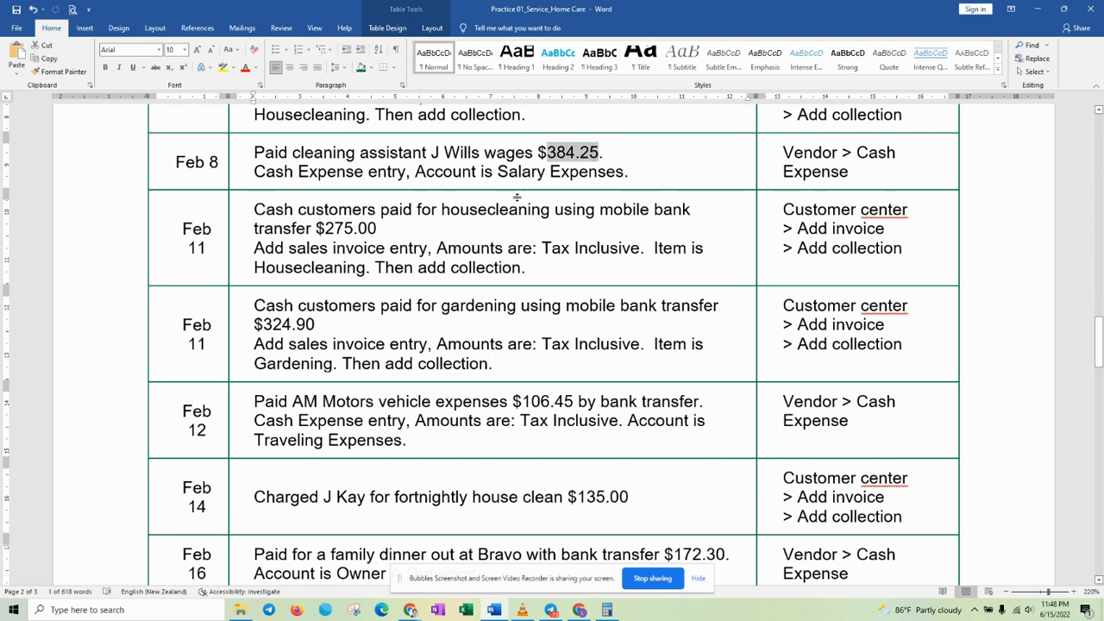
key(ctrl+c)
key(alt+Tab)
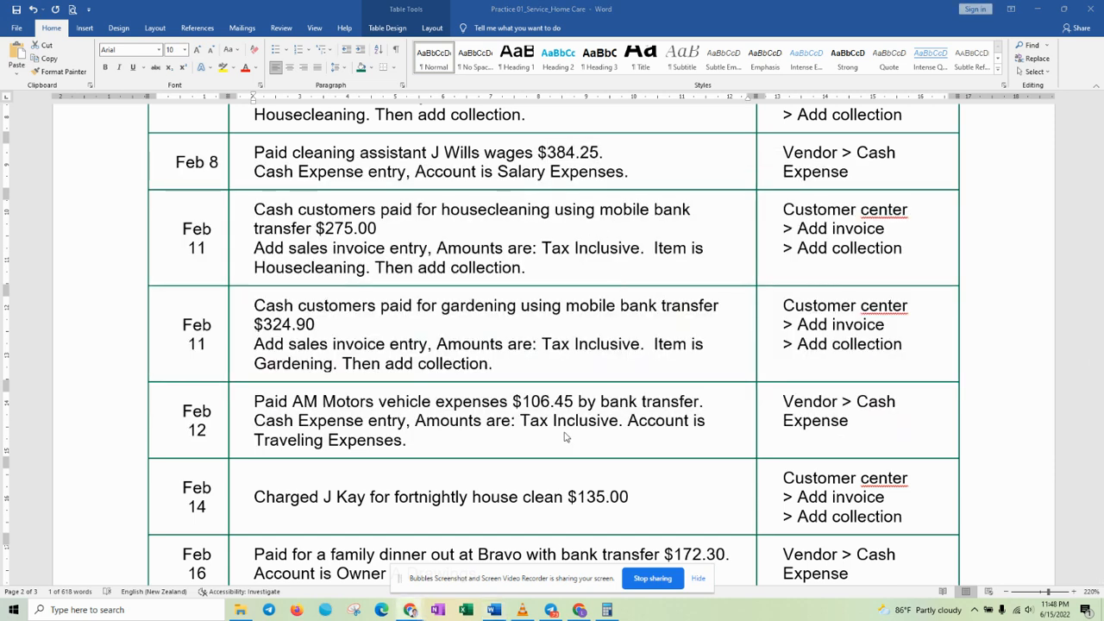
click(579, 610)
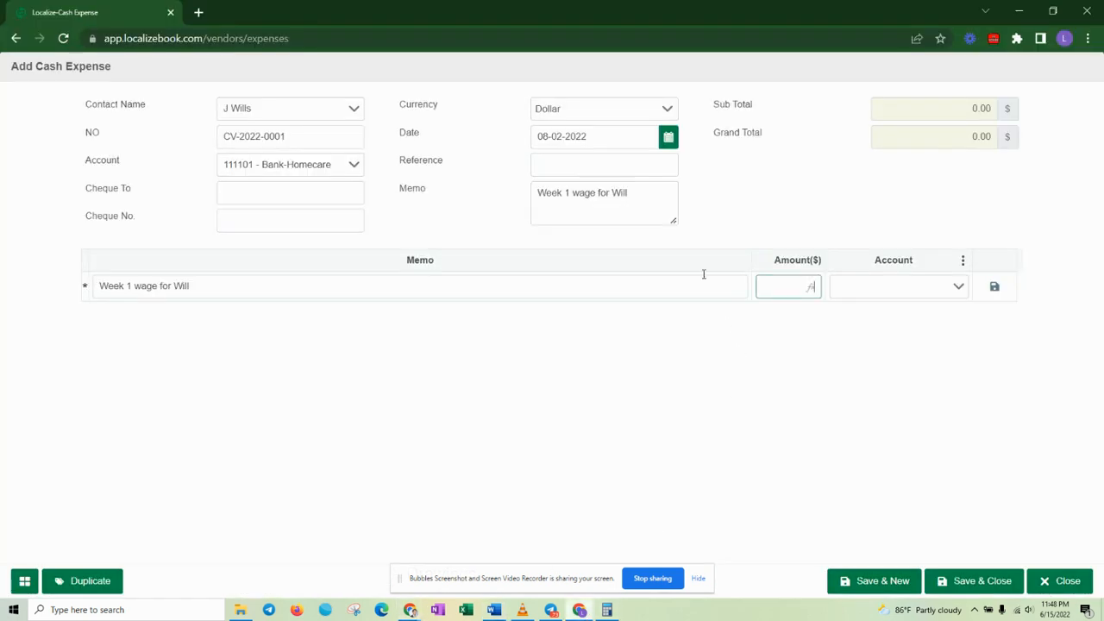
key(ctrl+v)
- Assign the line to 610001 - Salary Expenses, using the account name copied from the Word document, and add the line to the expense
click(884, 284)
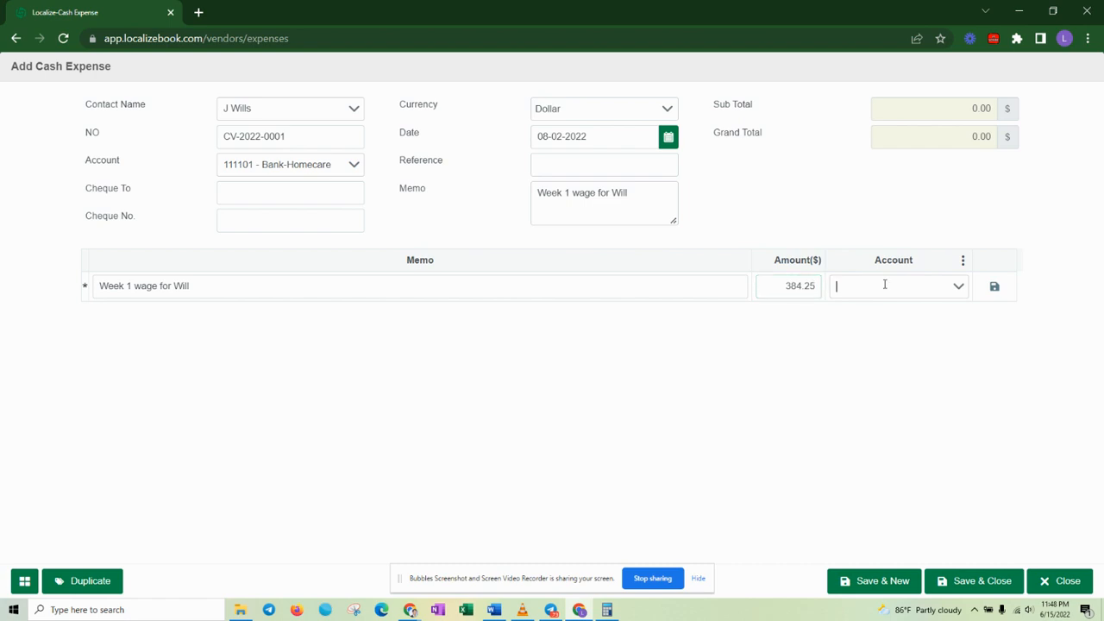
click(495, 609)
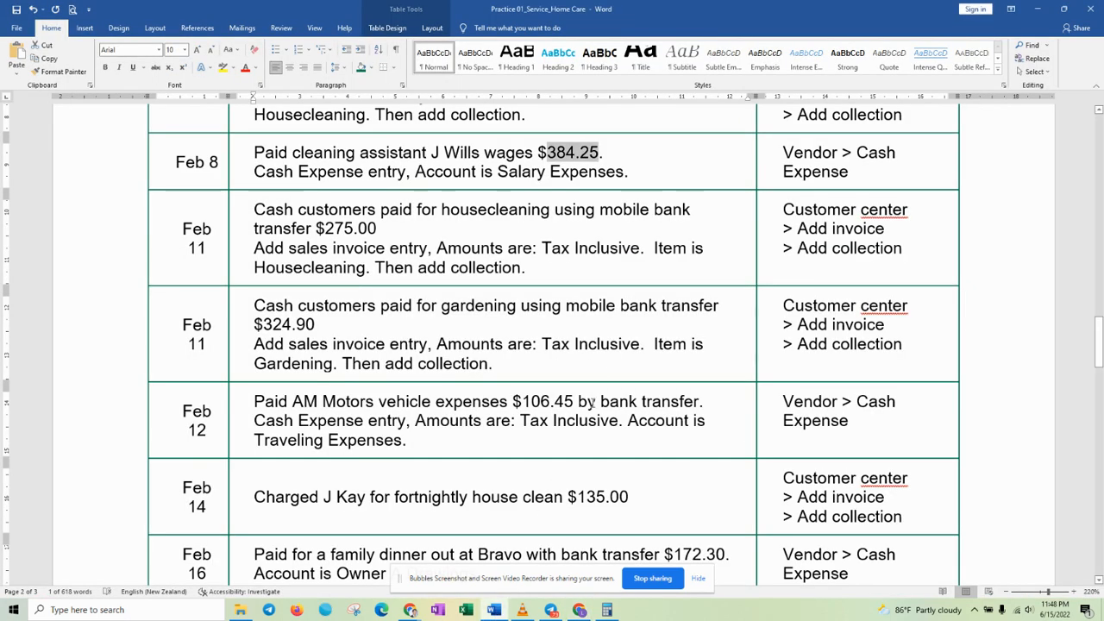
click(497, 172)
shift+click(625, 172)
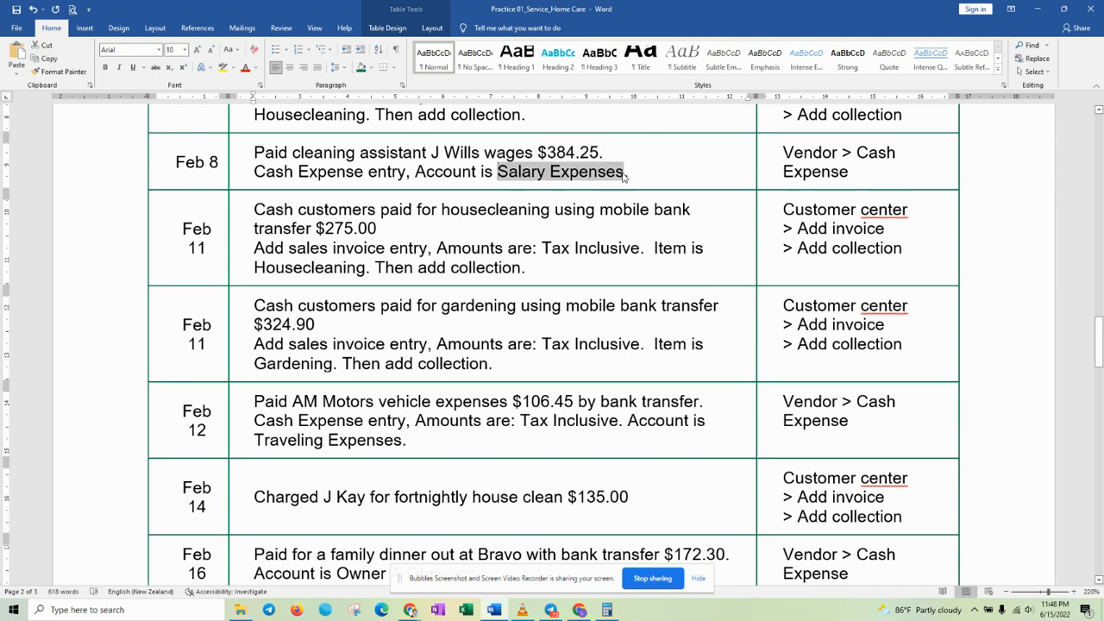
key(ctrl+c)
key(alt+Tab)
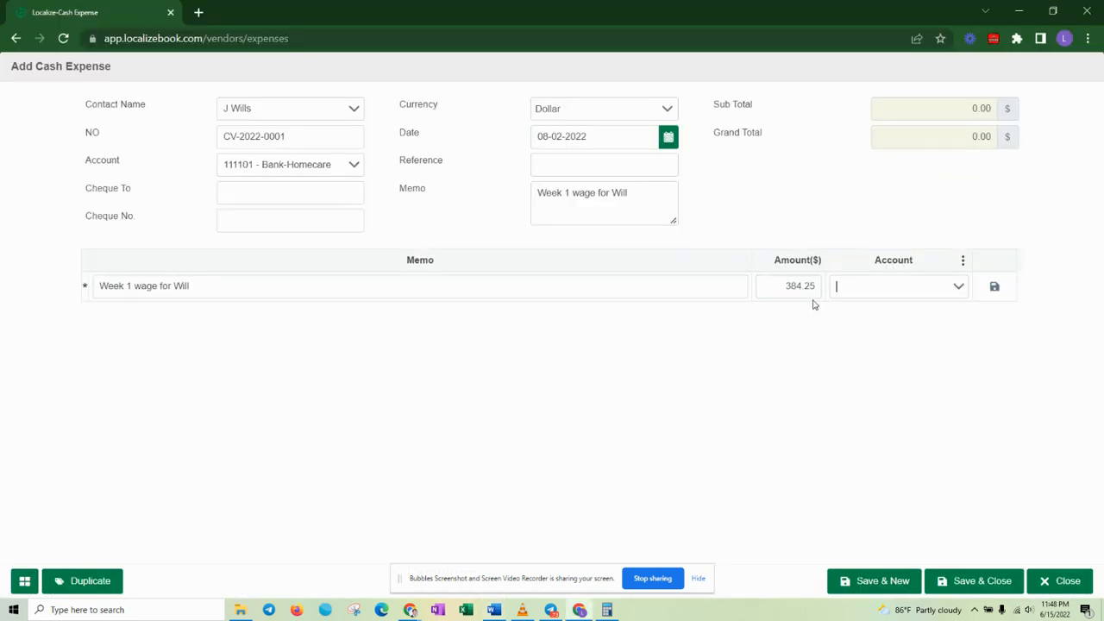
key(ctrl+v)
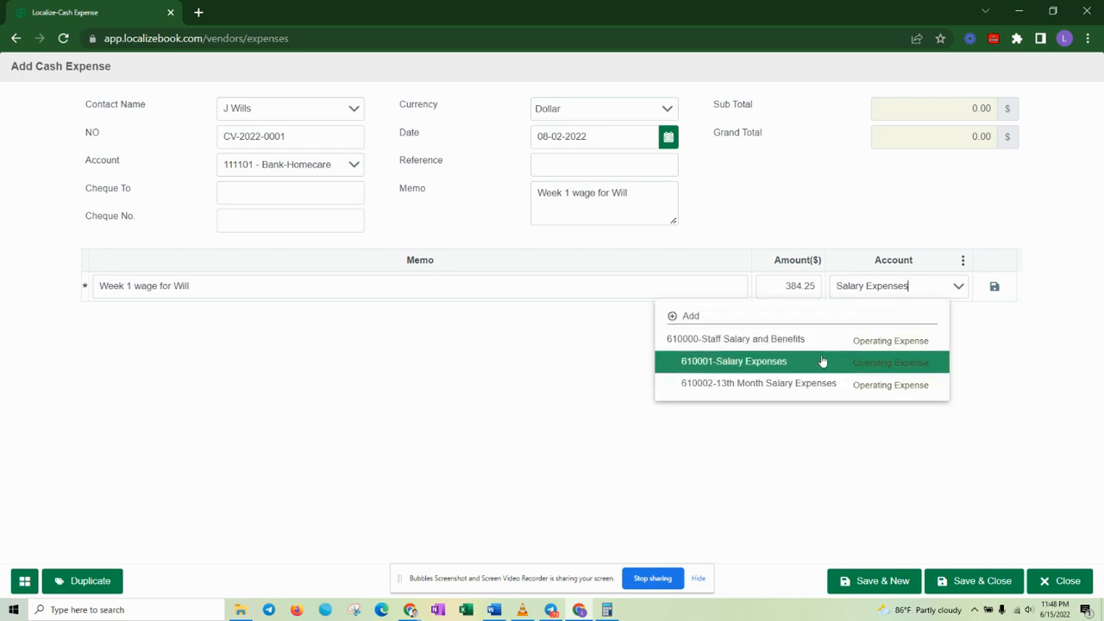
click(816, 361)
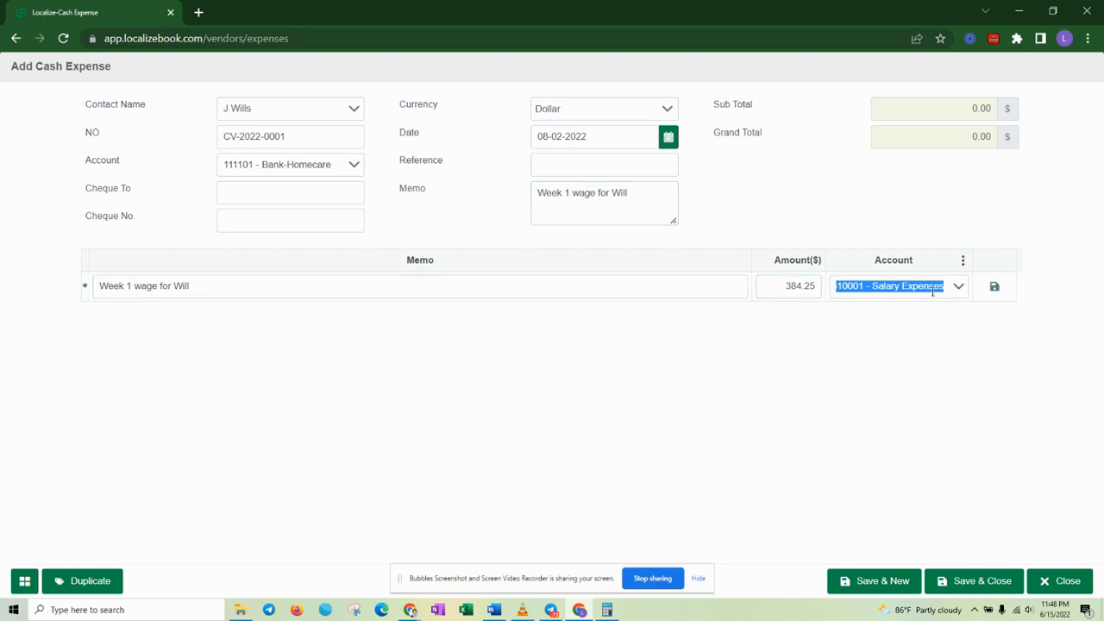
click(995, 290)
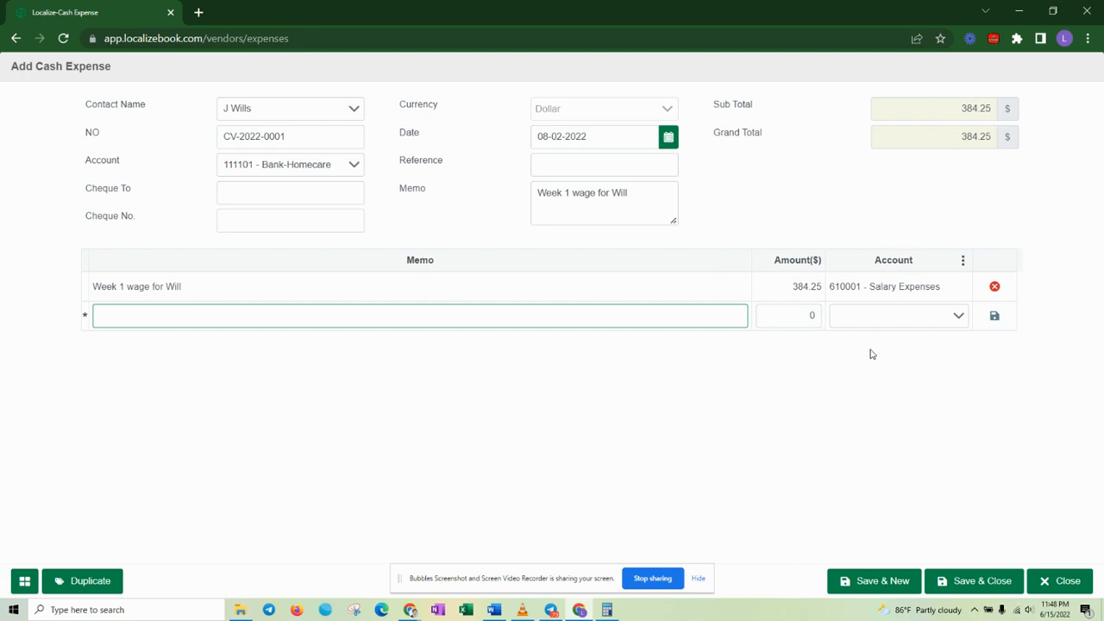
- Save and close the cash expense, and list cash expenses starting from 01-01-2022
click(984, 583)
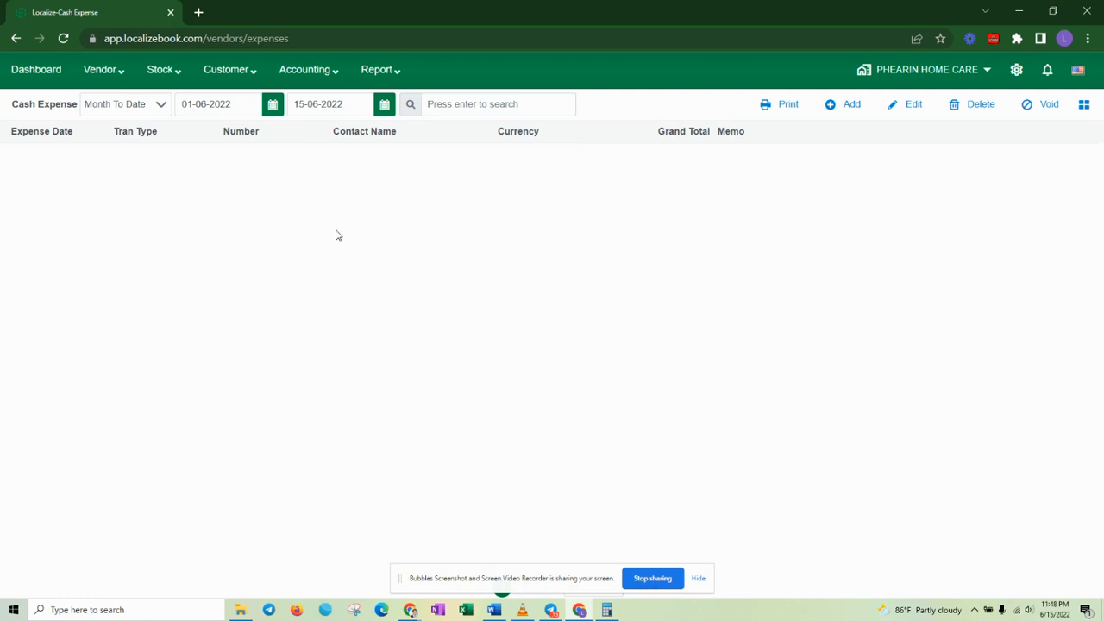
click(208, 102)
text(1)
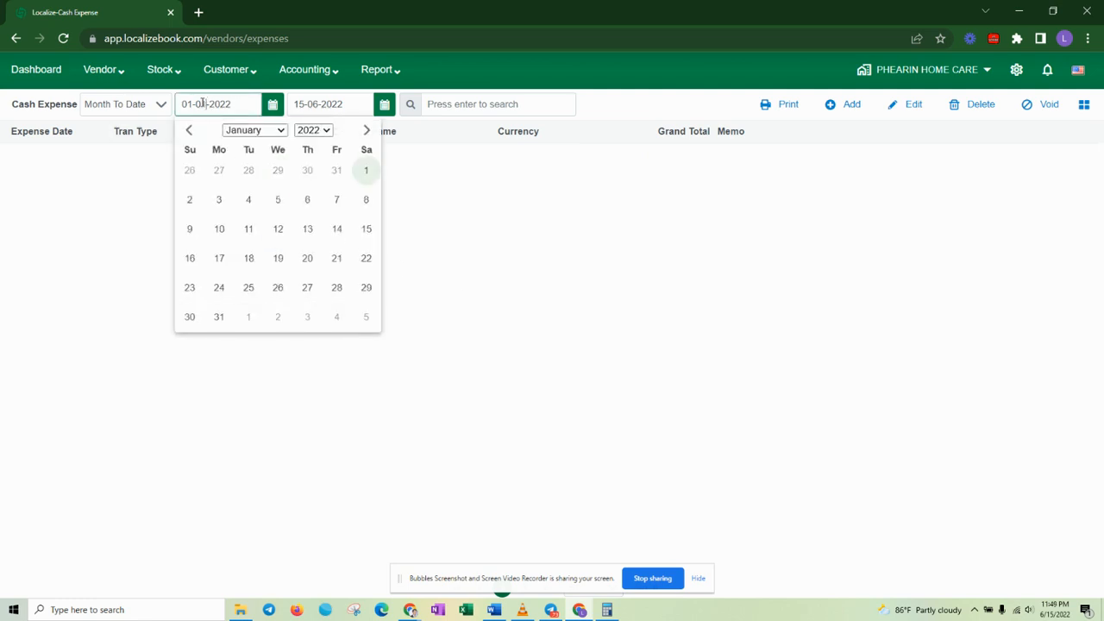
click(365, 170)
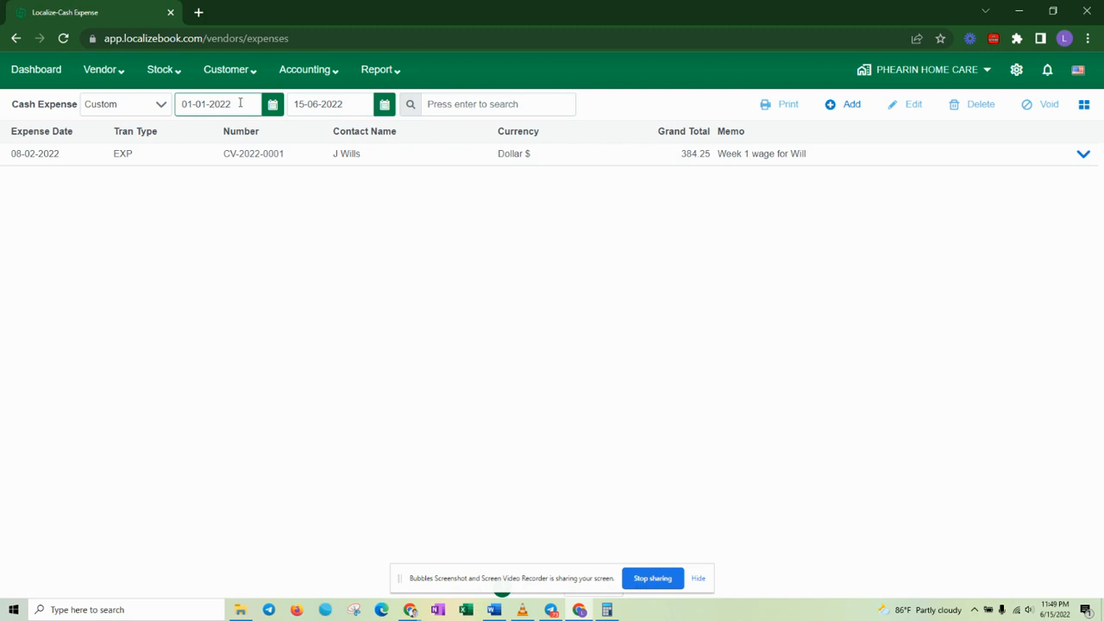
- Check the Feb 11 housecleaning transaction in the Word document and start a new invoice for General customers in the Customer Center
click(492, 610)
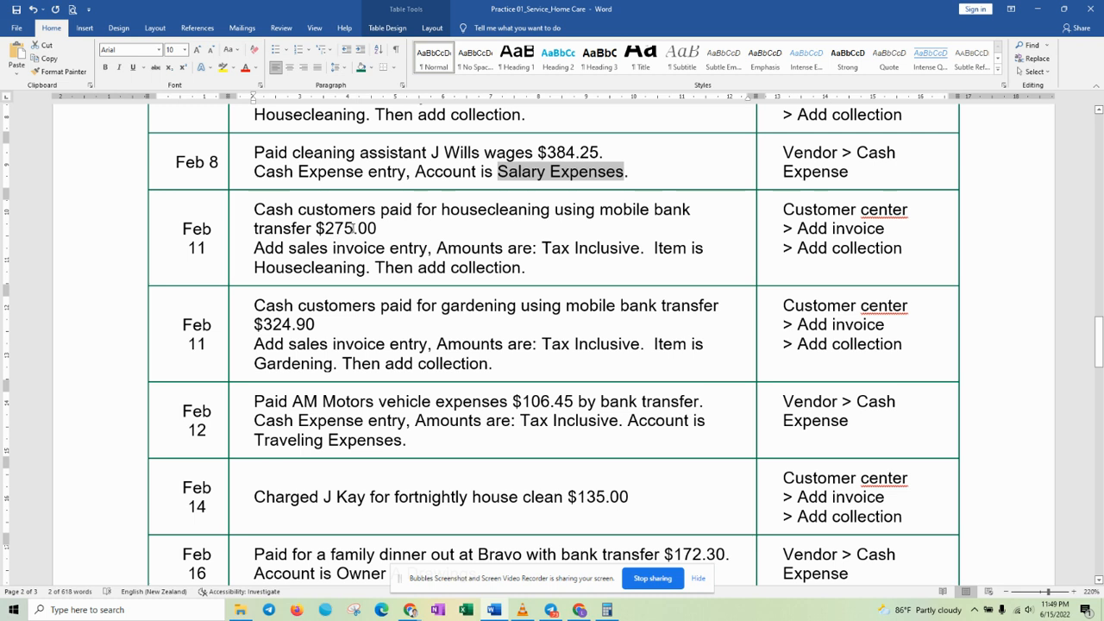
click(351, 228)
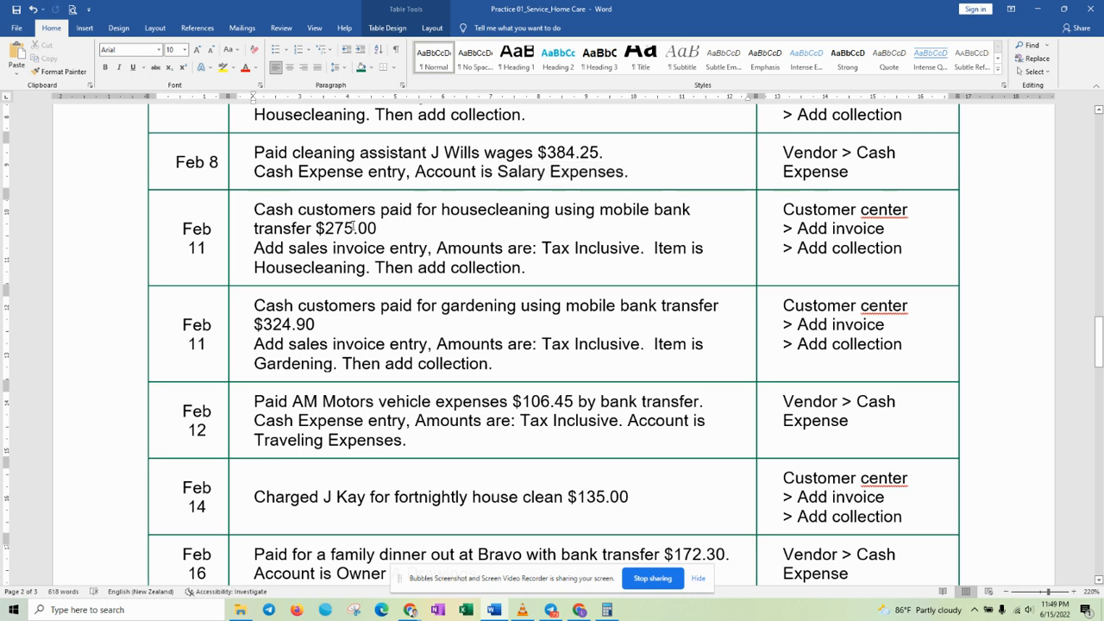
double_click(352, 227)
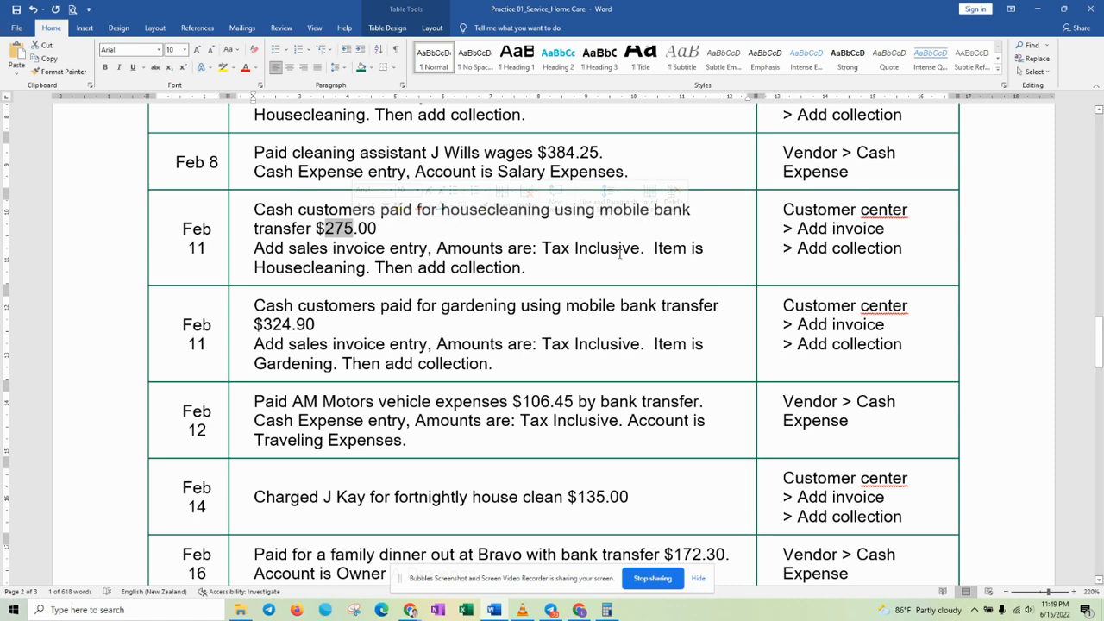
click(579, 610)
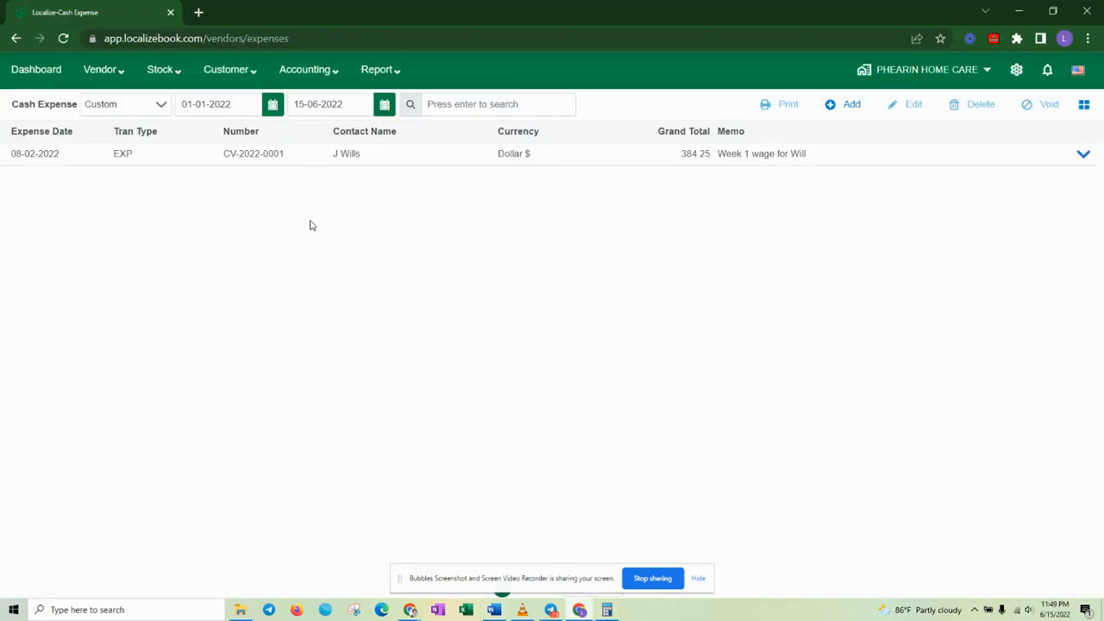
click(245, 75)
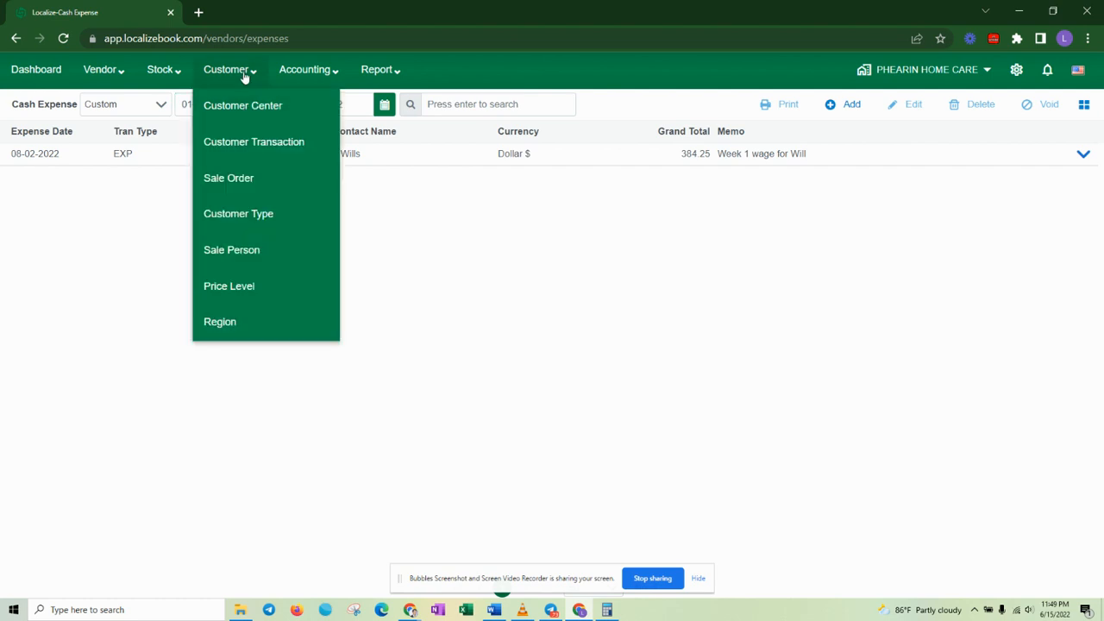
click(254, 107)
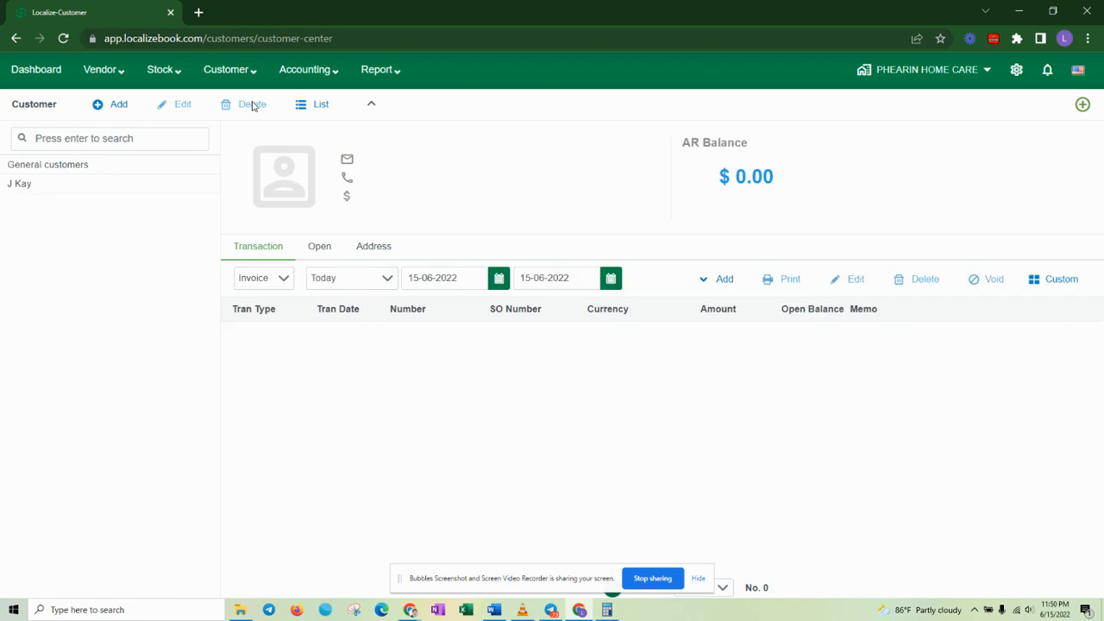
click(67, 171)
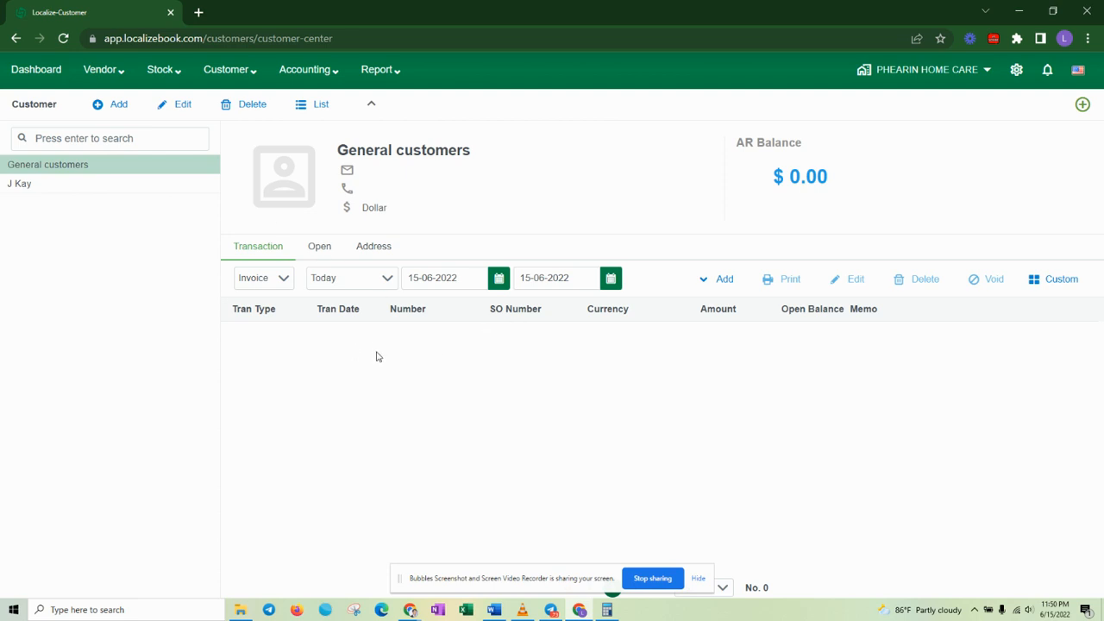
click(709, 282)
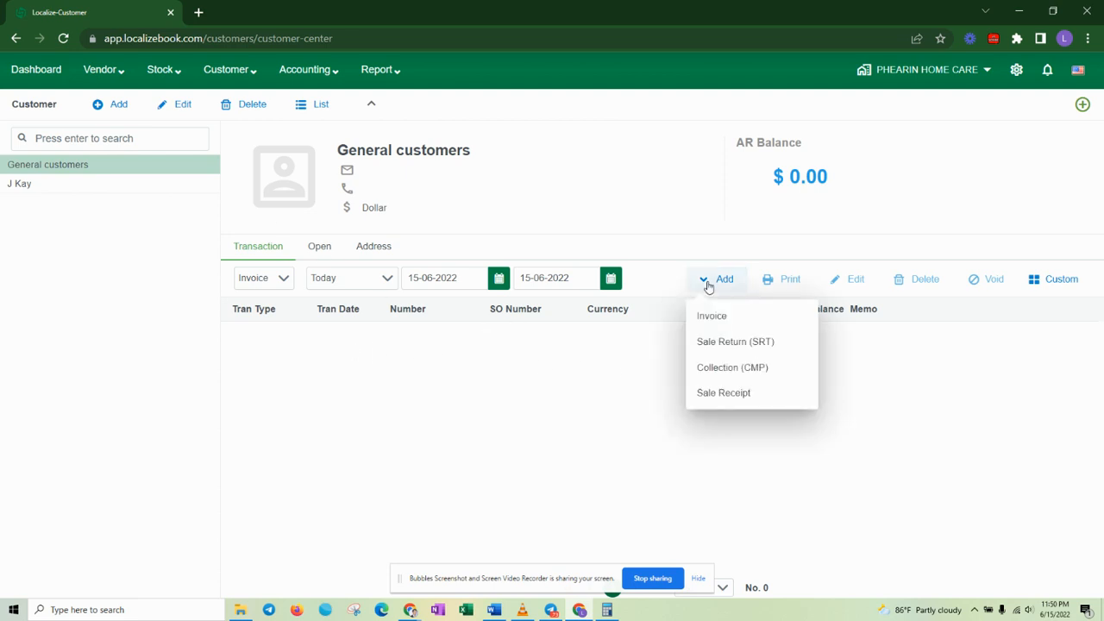
click(721, 314)
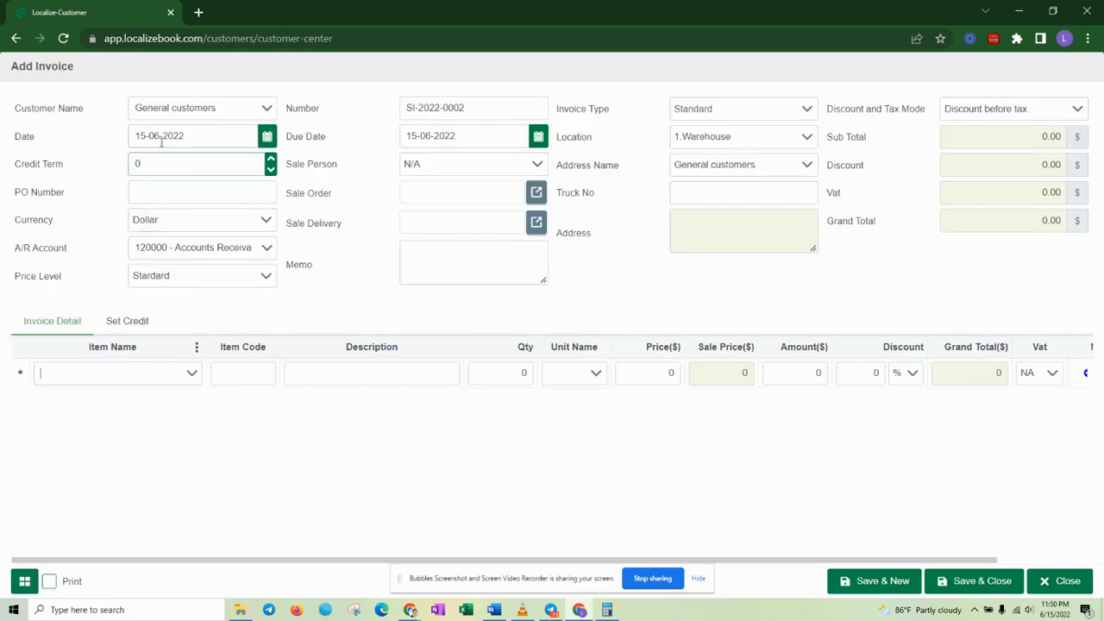
- Set the invoice date to 11-02-2022
click(157, 137)
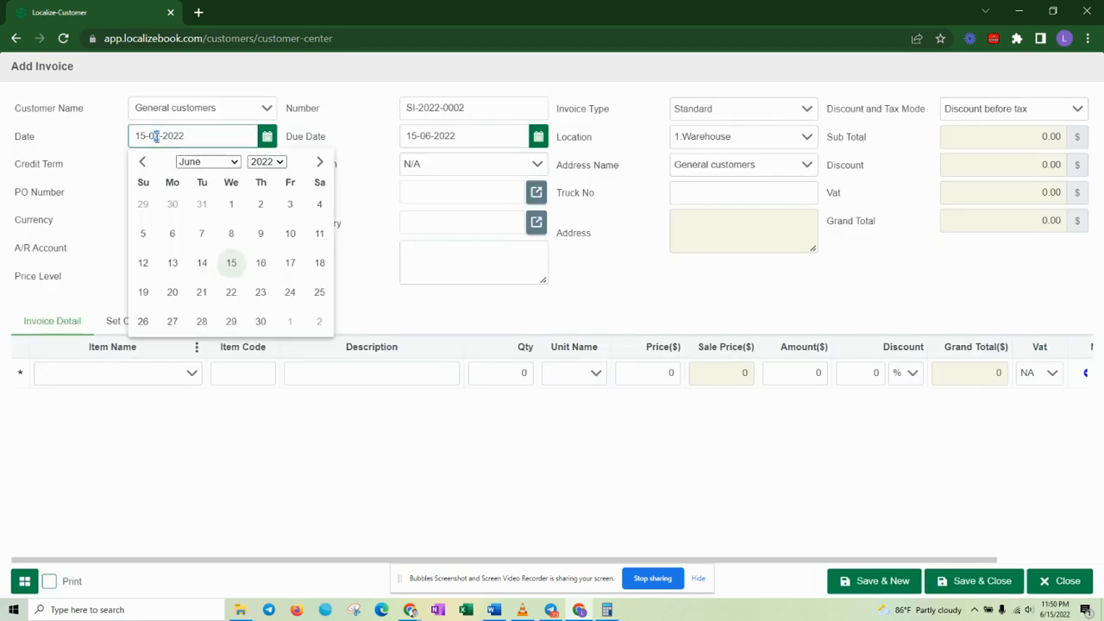
text(2)
click(291, 238)
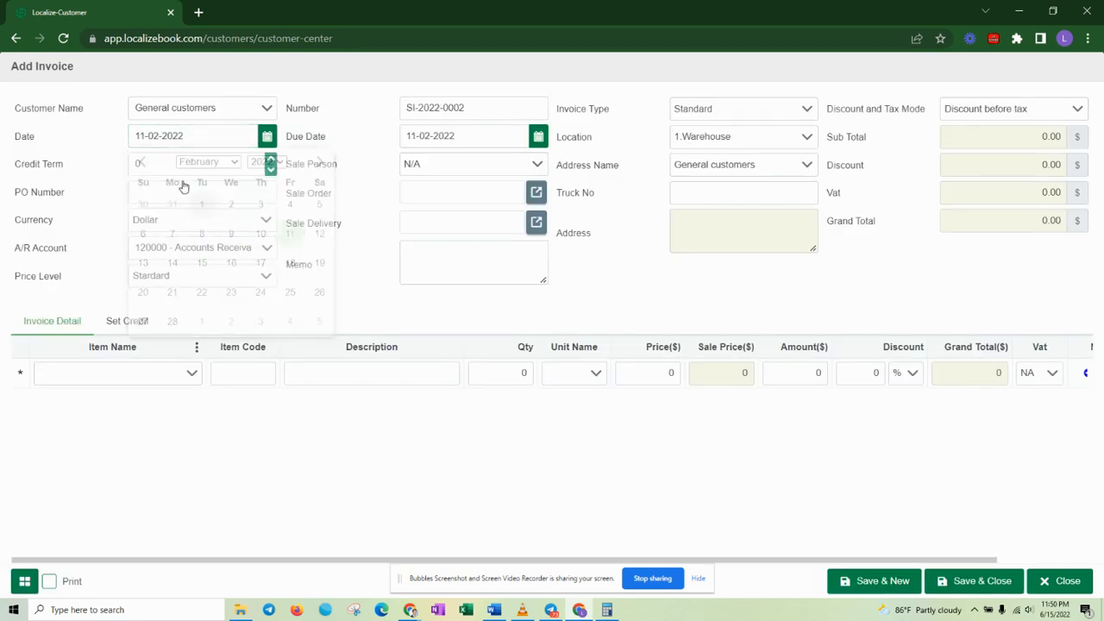
click(131, 175)
click(202, 183)
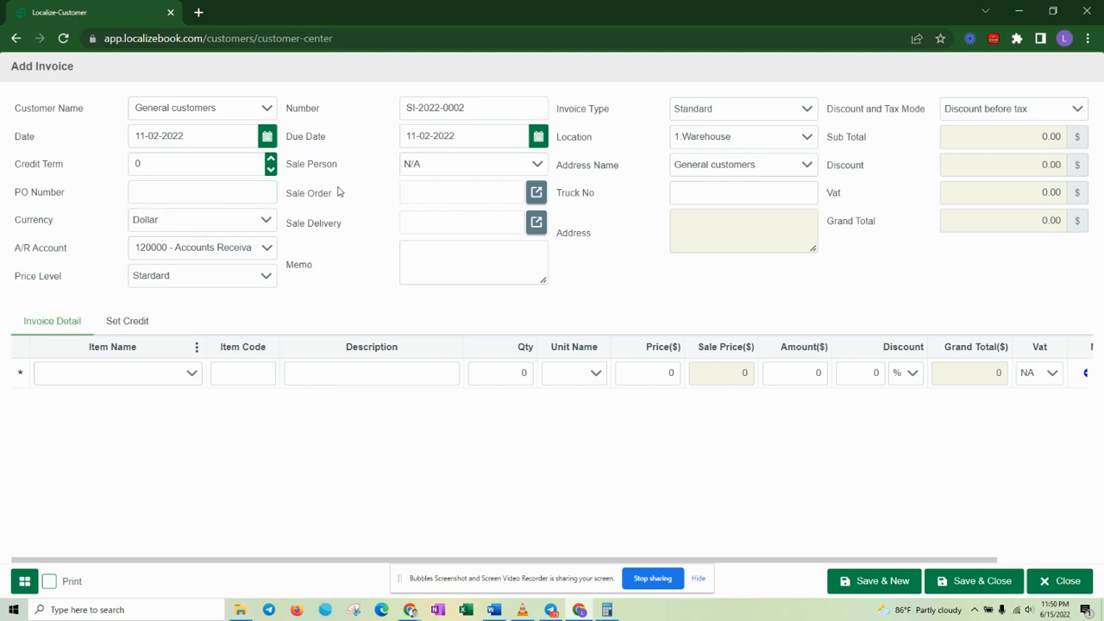
- Fill in the invoice memo with "housecleaning", copied from the Feb 11 entry in the Word document
click(426, 279)
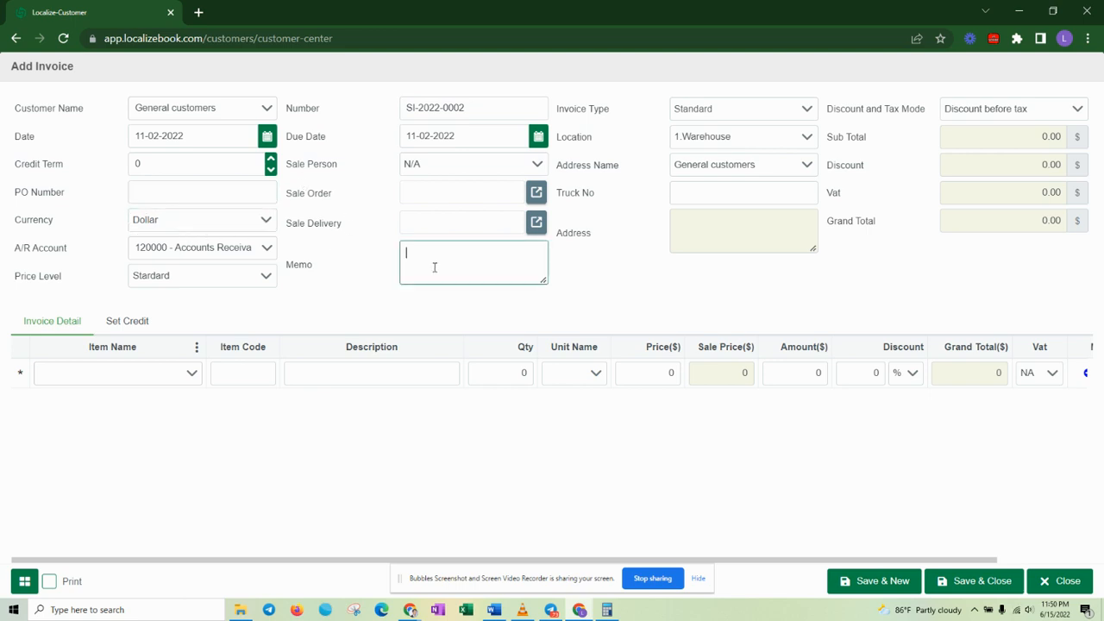
key(alt+Tab)
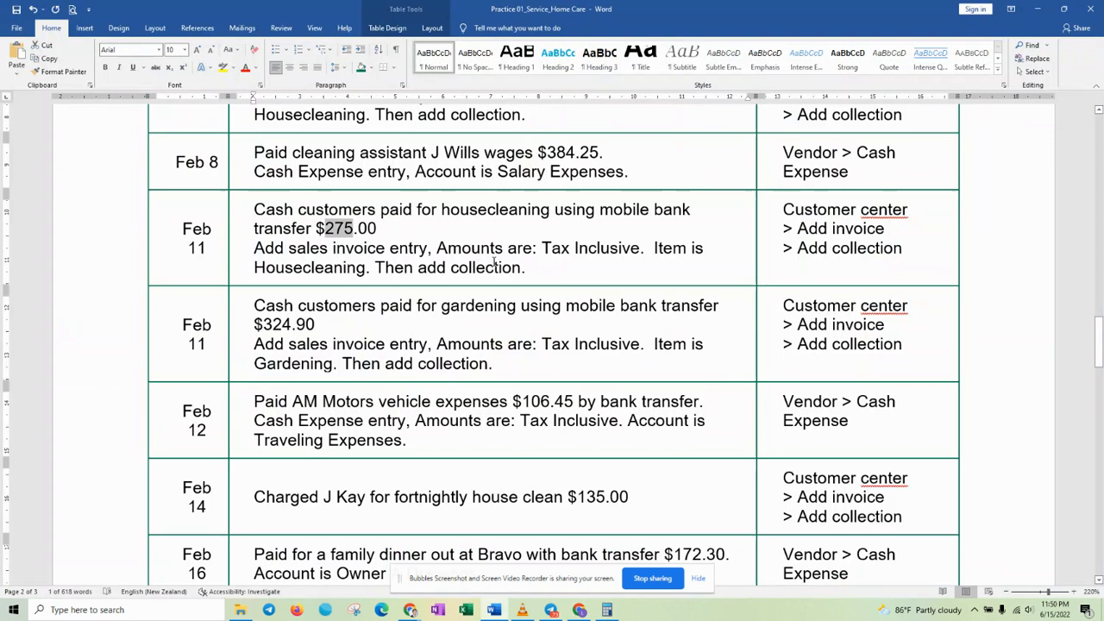
click(442, 210)
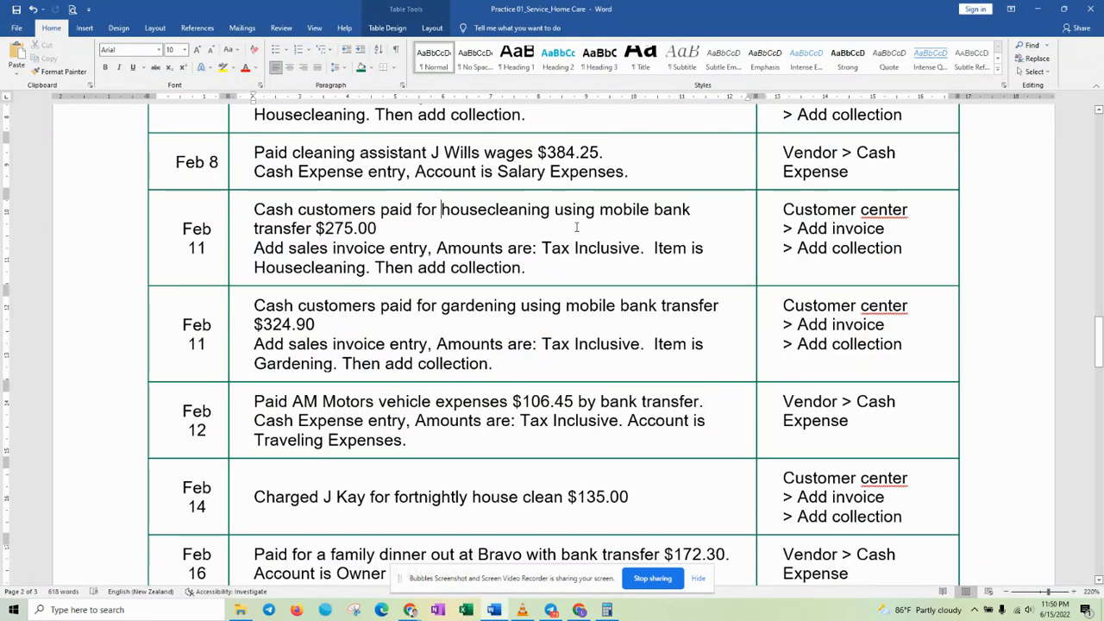
shift+click(549, 211)
key(ctrl+c)
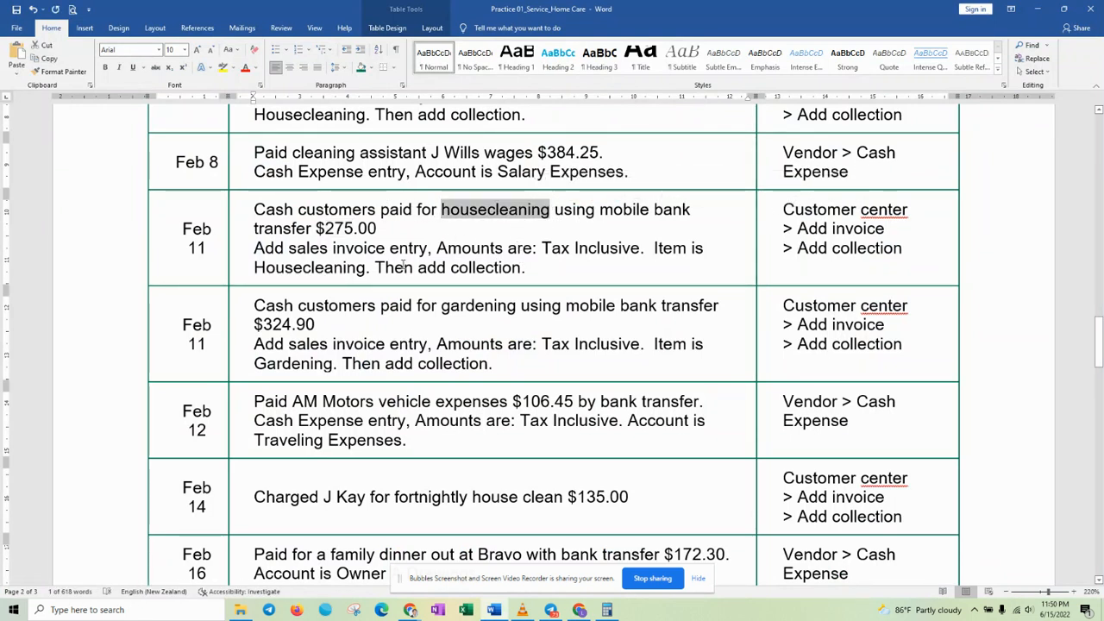
key(alt+Tab)
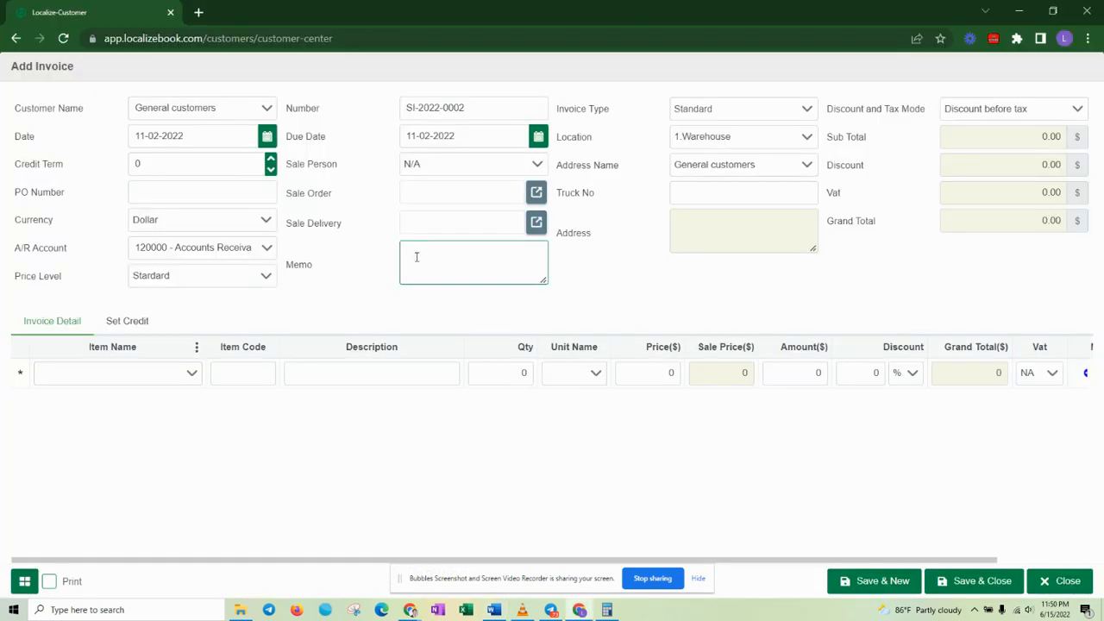
key(ctrl+v)
- Choose Housecleaning as the first invoice line's item and set its quantity to 1
click(139, 373)
click(192, 373)
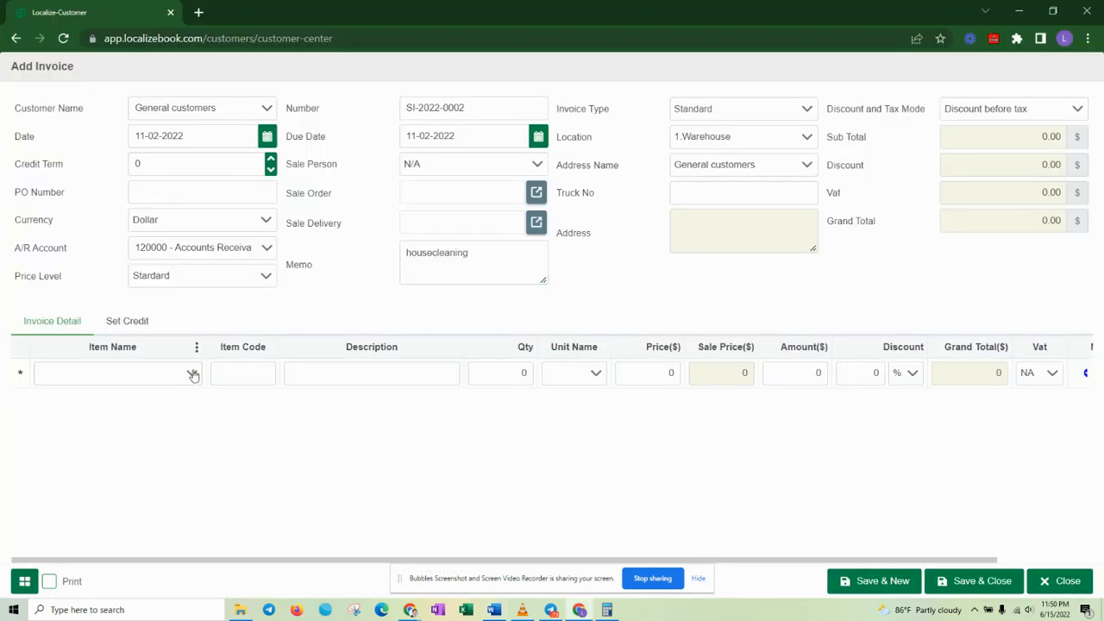
click(126, 471)
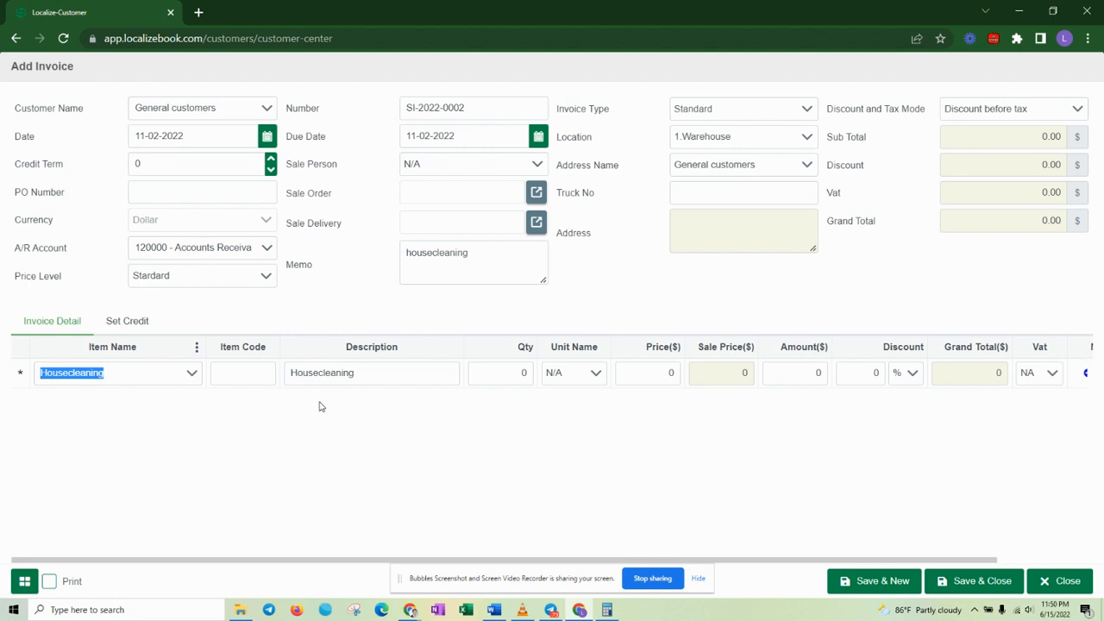
click(520, 375)
text(1)
- Check the Feb 11 housecleaning amount in the Word document and divide 275 by 1.1 in Calculator
key(Tab)
key(Tab)
key(alt+Tab)
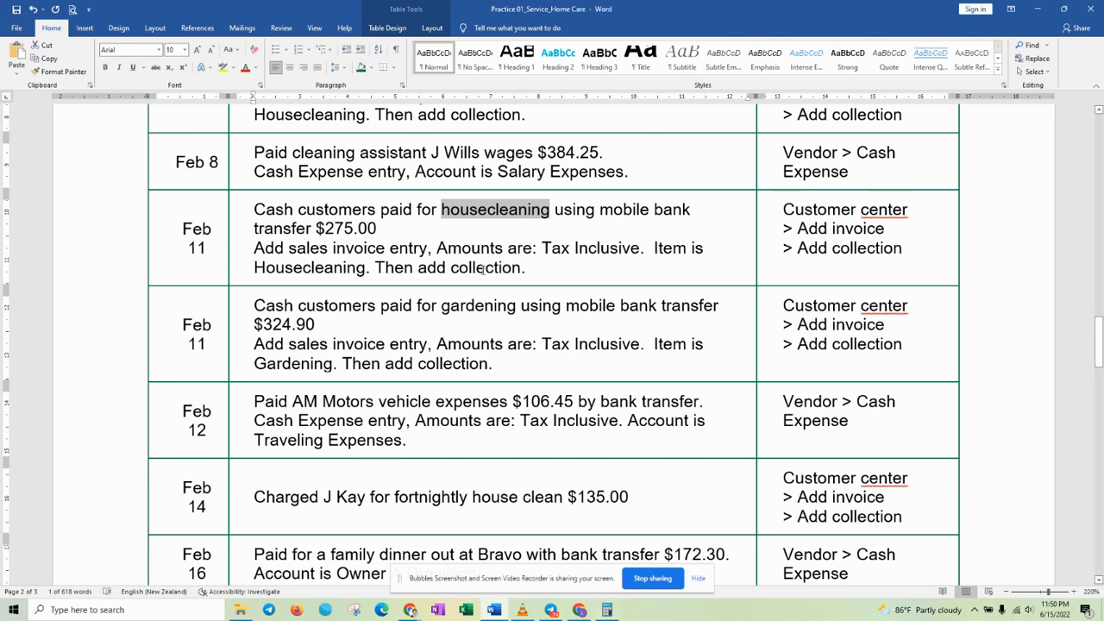
key(alt+Tab)
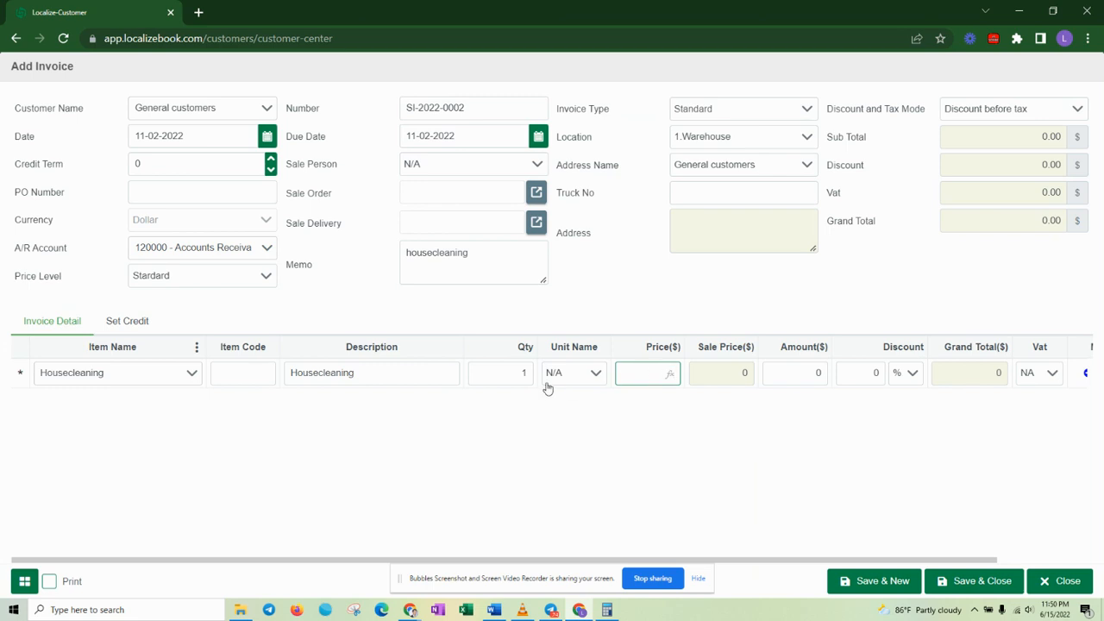
click(607, 609)
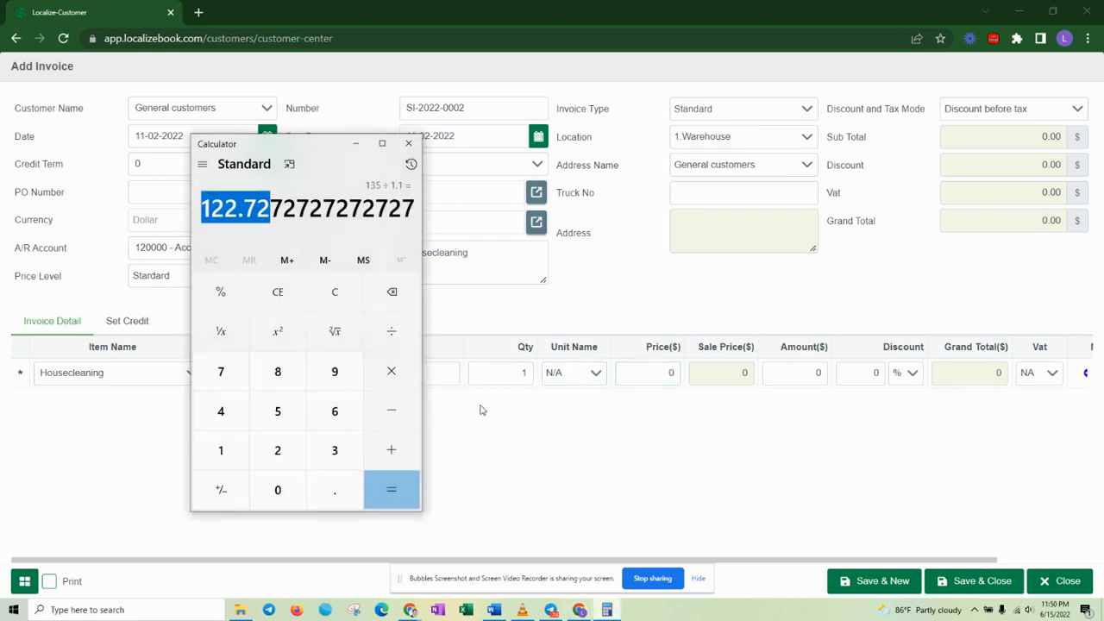
click(335, 292)
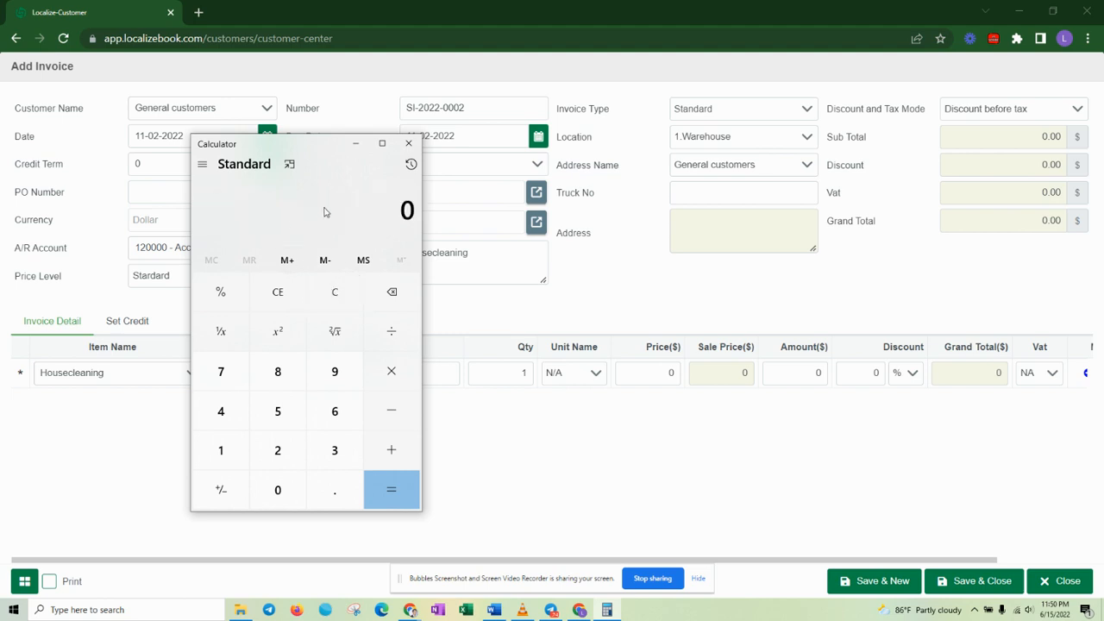
text(275)
key(slash)
text(1.1)
click(401, 499)
- Complete the Housecleaning line with a price of 250 and VAT as its tax, and save and close the invoice
click(651, 381)
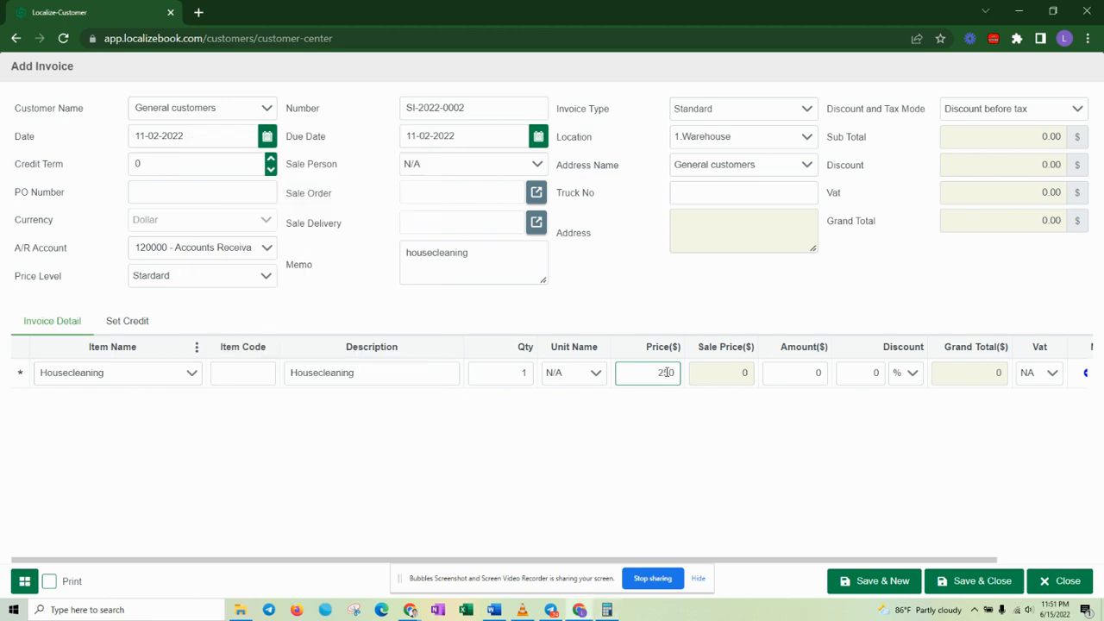
click(1044, 376)
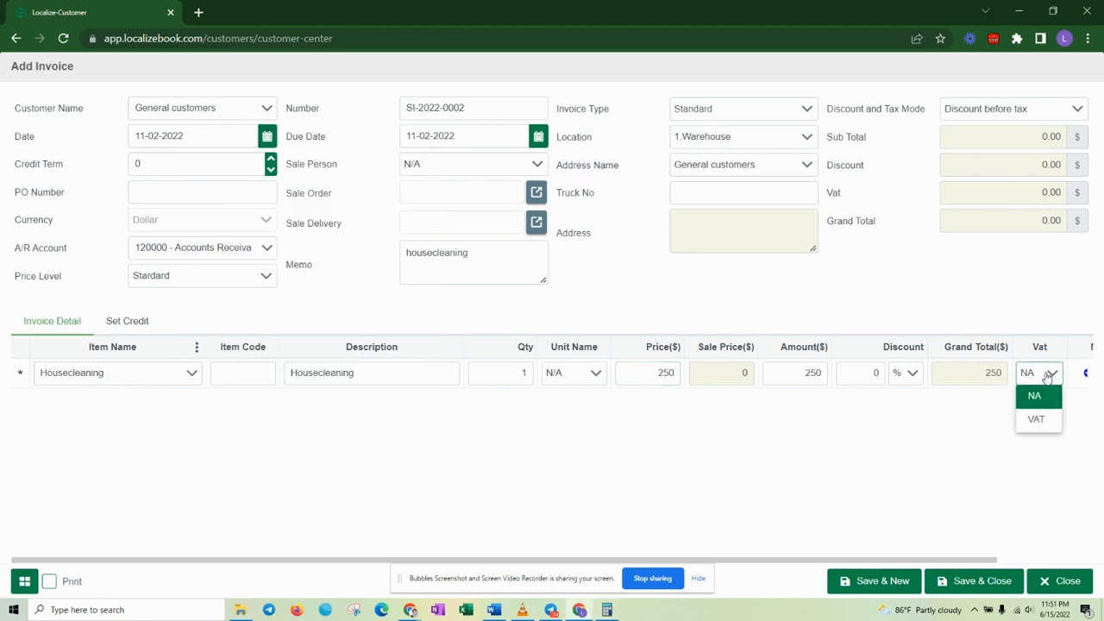
click(1042, 421)
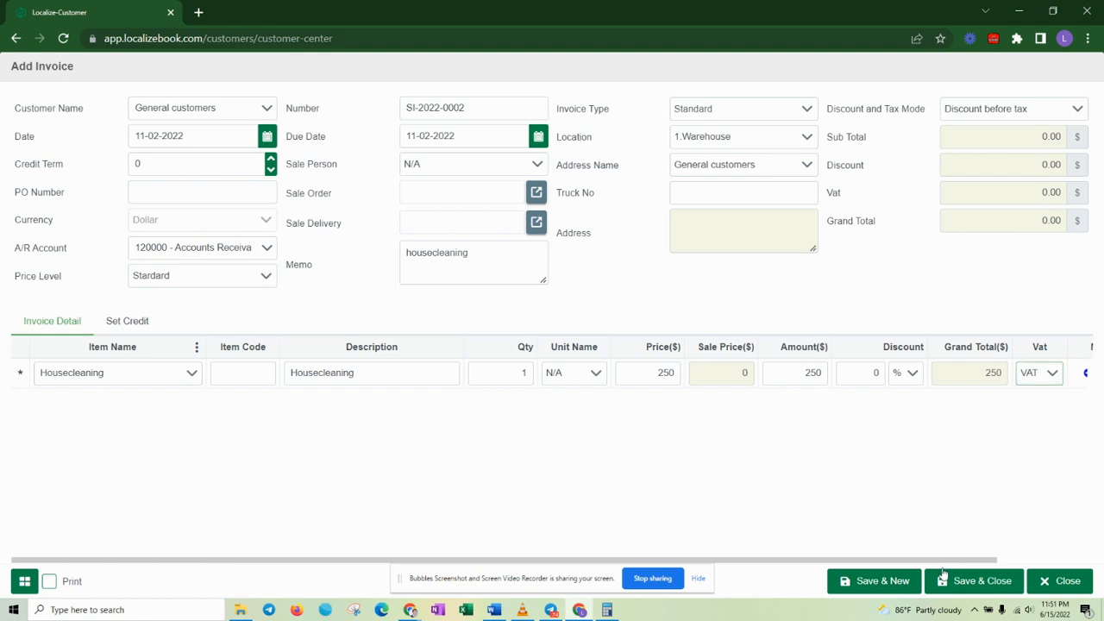
drag(950, 562, 1041, 549)
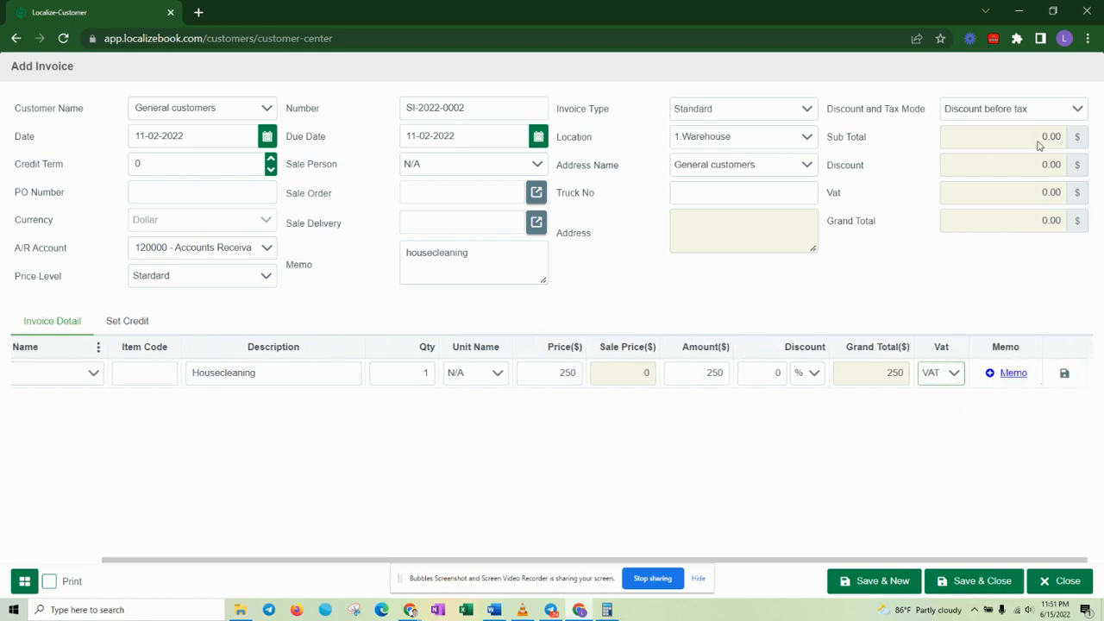
click(1064, 374)
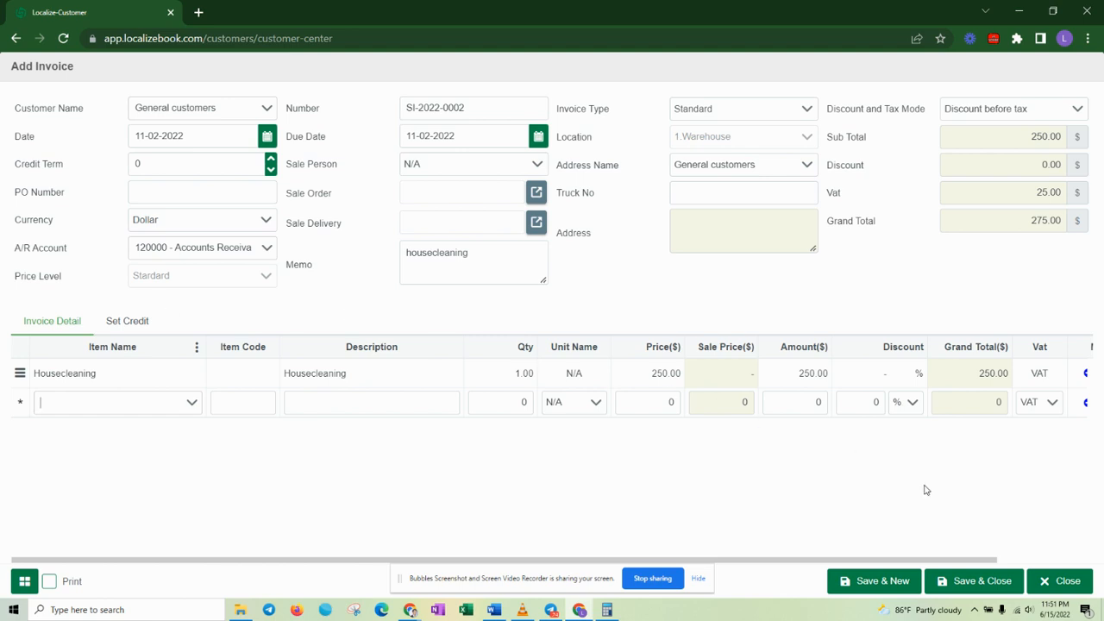
click(974, 580)
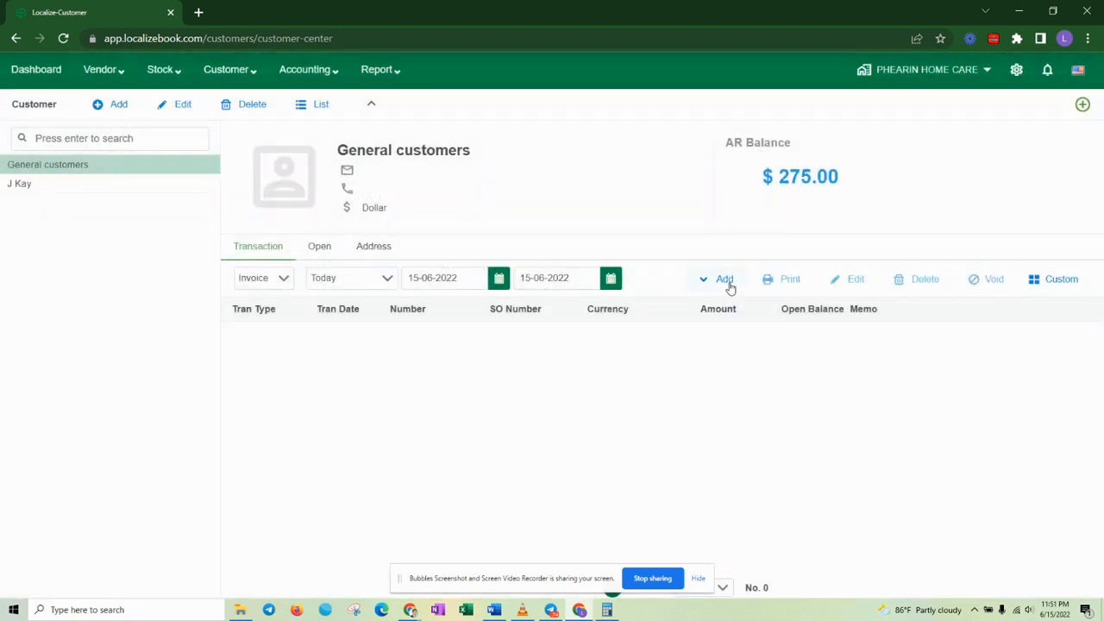
- Start a new collection for General customers and set its date to 11-02-2022
click(725, 279)
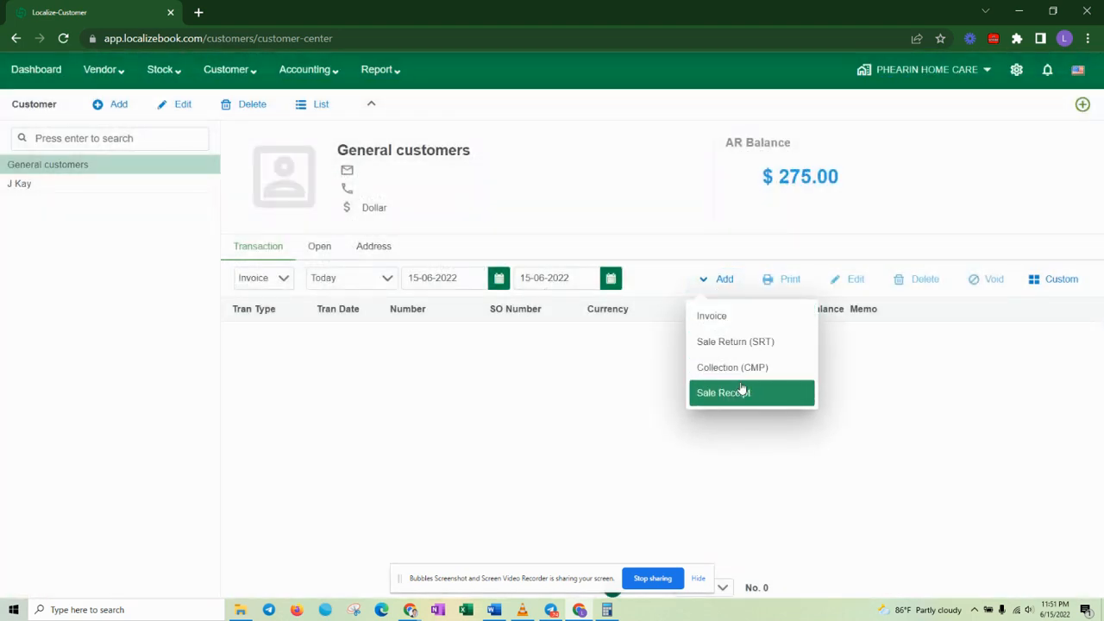
click(772, 370)
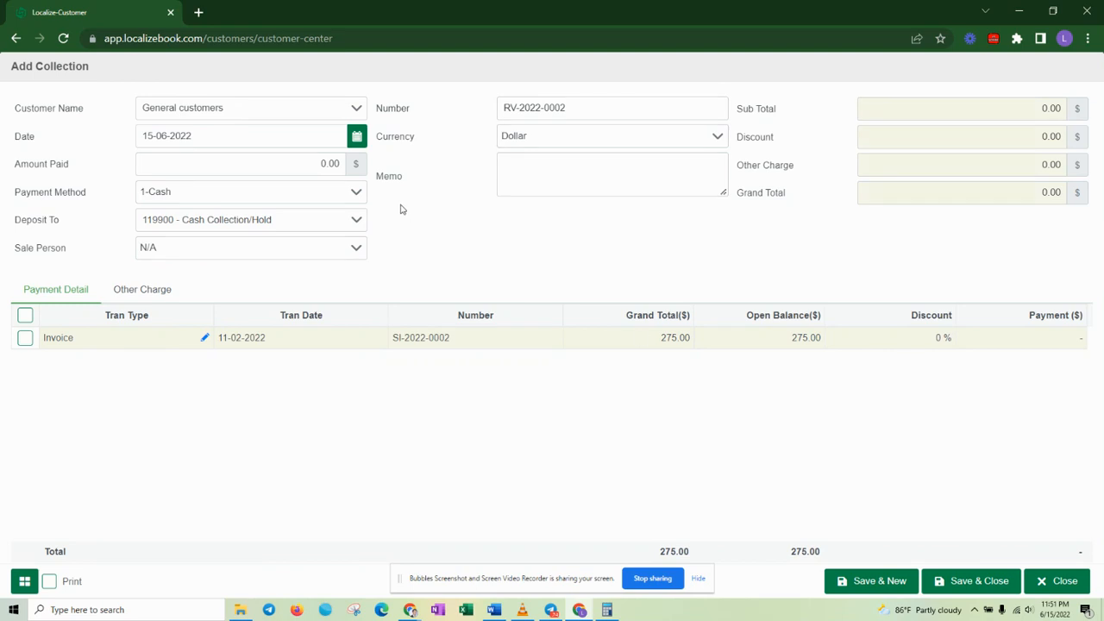
click(163, 136)
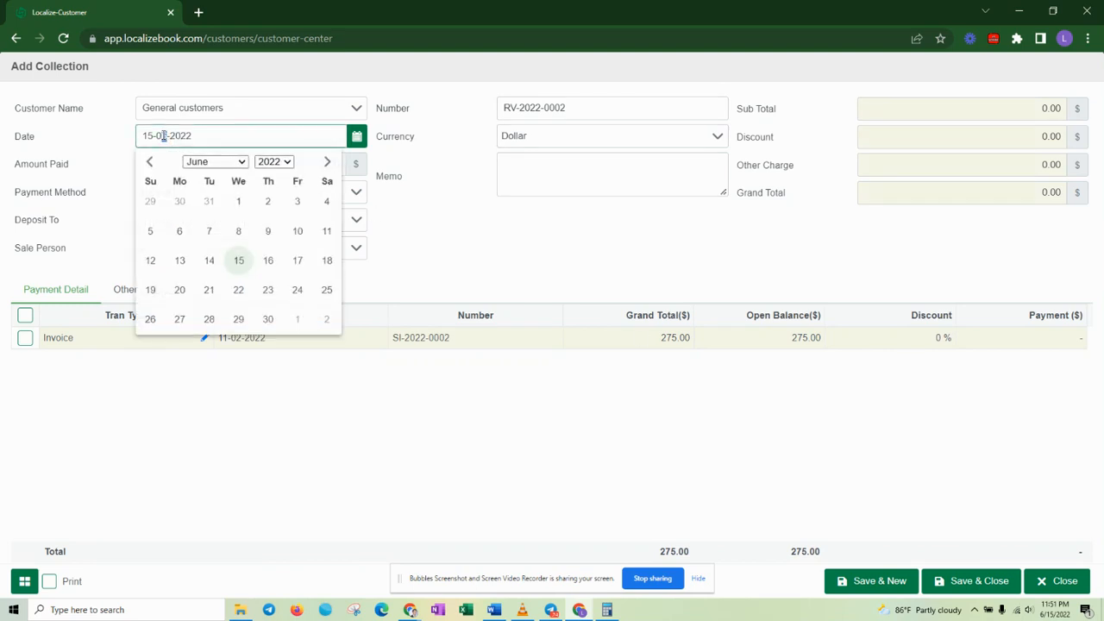
text(2)
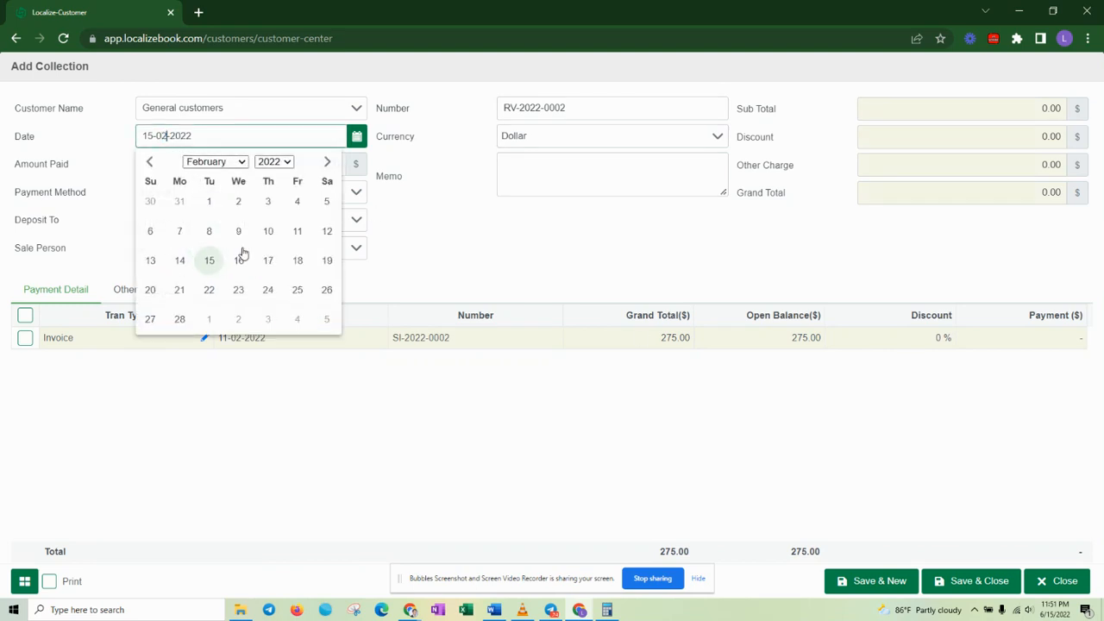
click(297, 231)
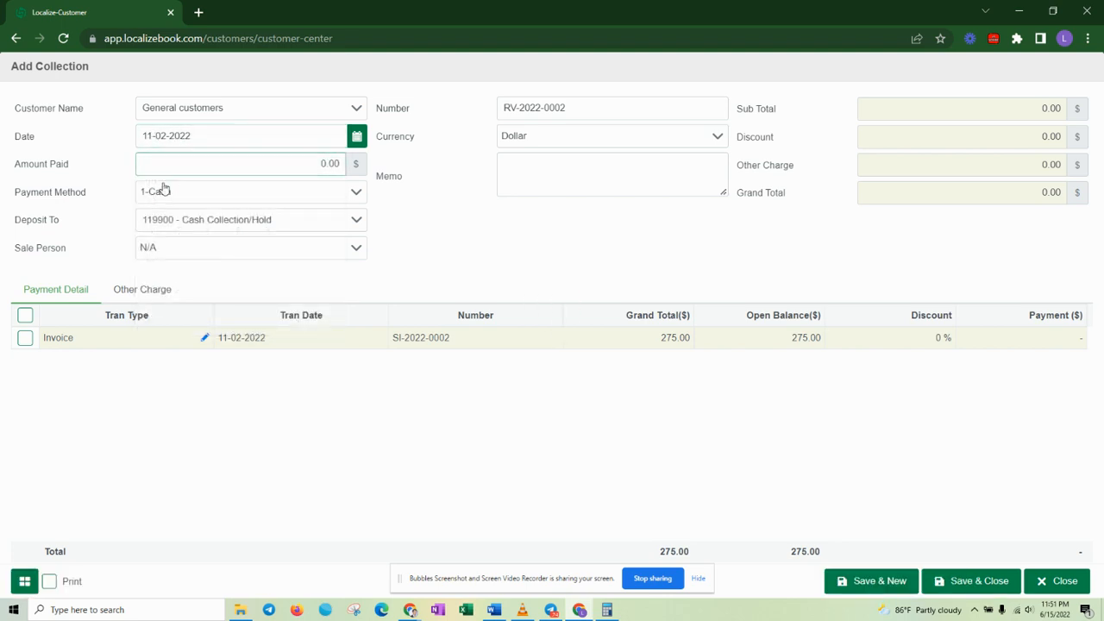
- Complete the collection with Bank Transfer as payment method, the 11-02-2022 invoice selected and the memo "house clearning", and save and close it
click(251, 195)
click(204, 238)
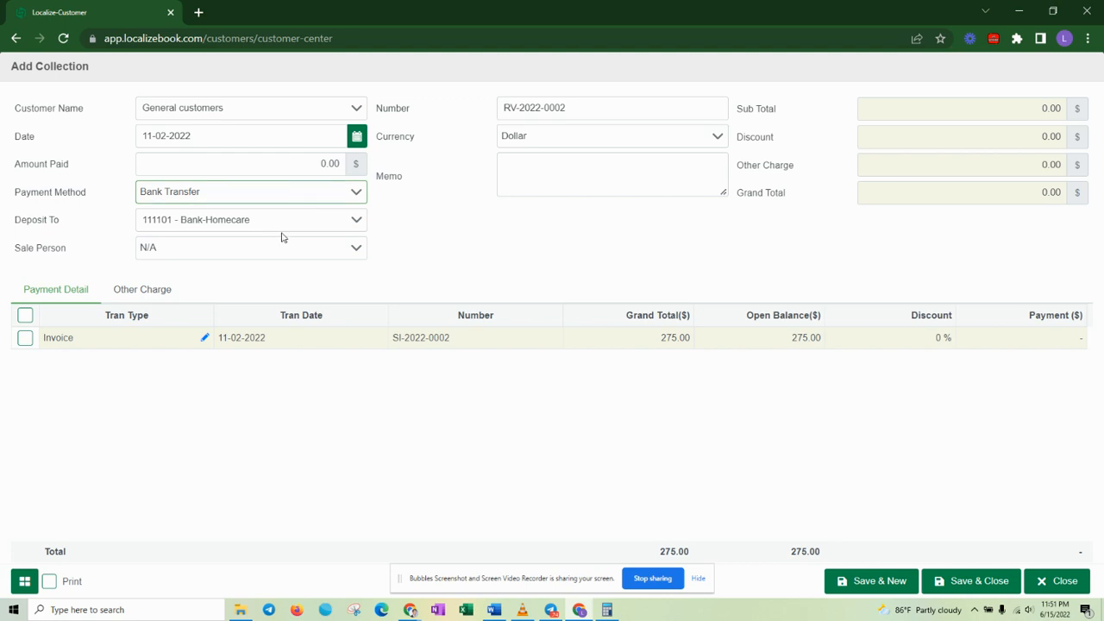
click(25, 338)
click(25, 339)
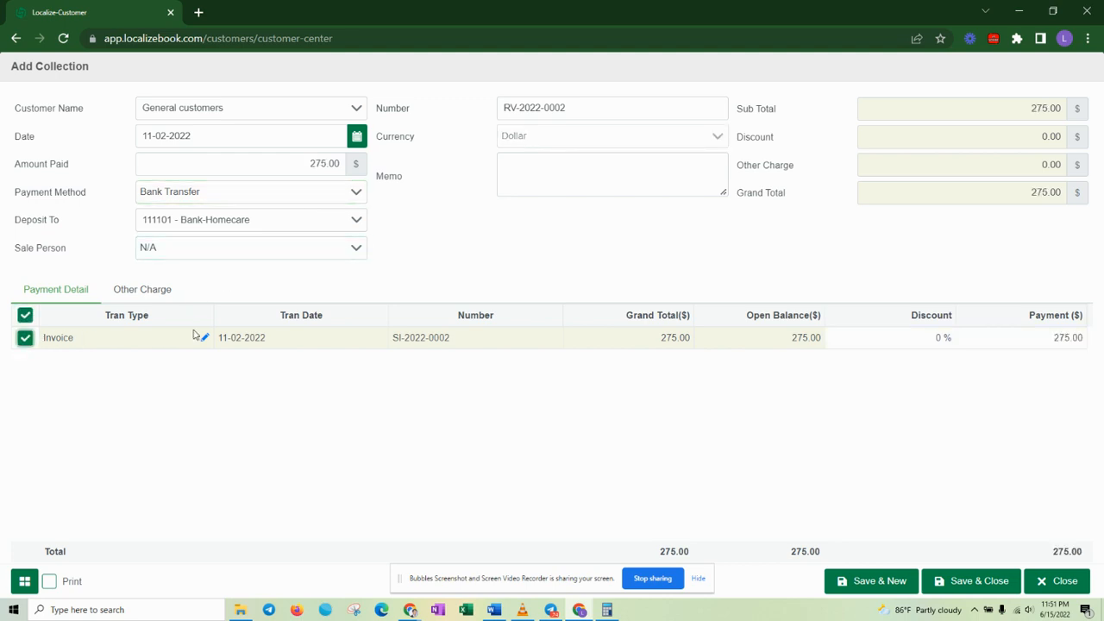
click(523, 182)
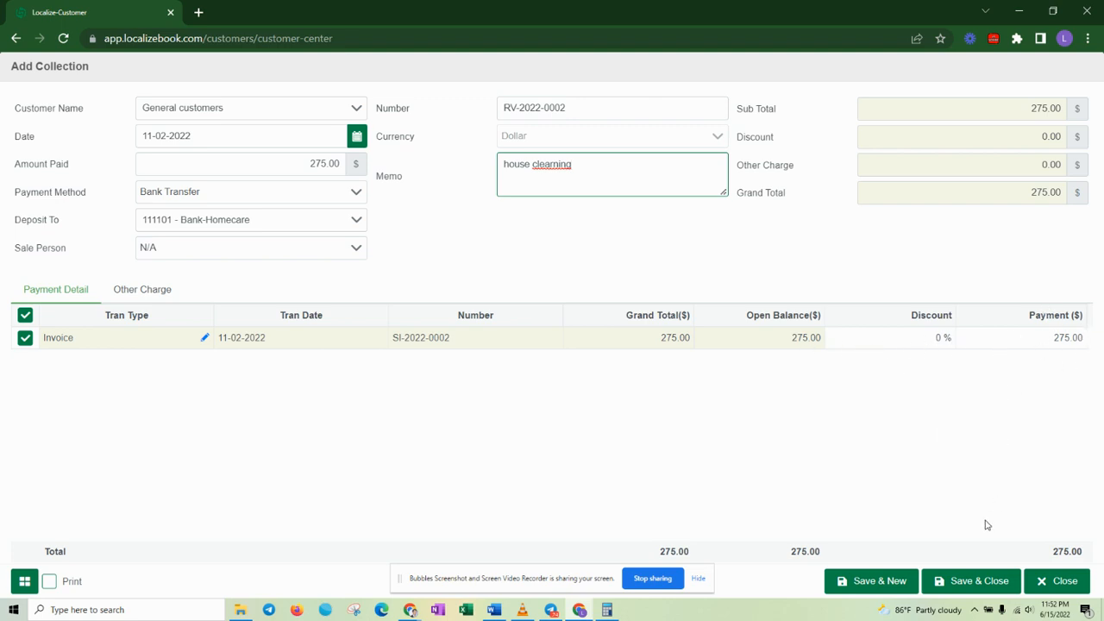
click(979, 581)
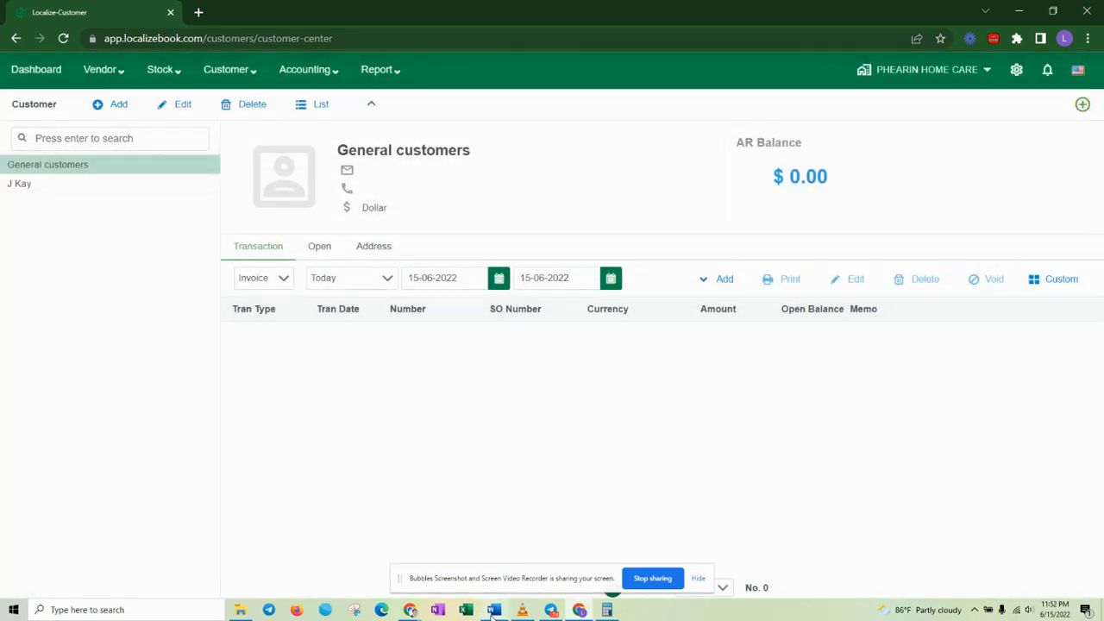
- Check the Feb 11 gardening transaction in the Word document and return to Localize Book
click(494, 609)
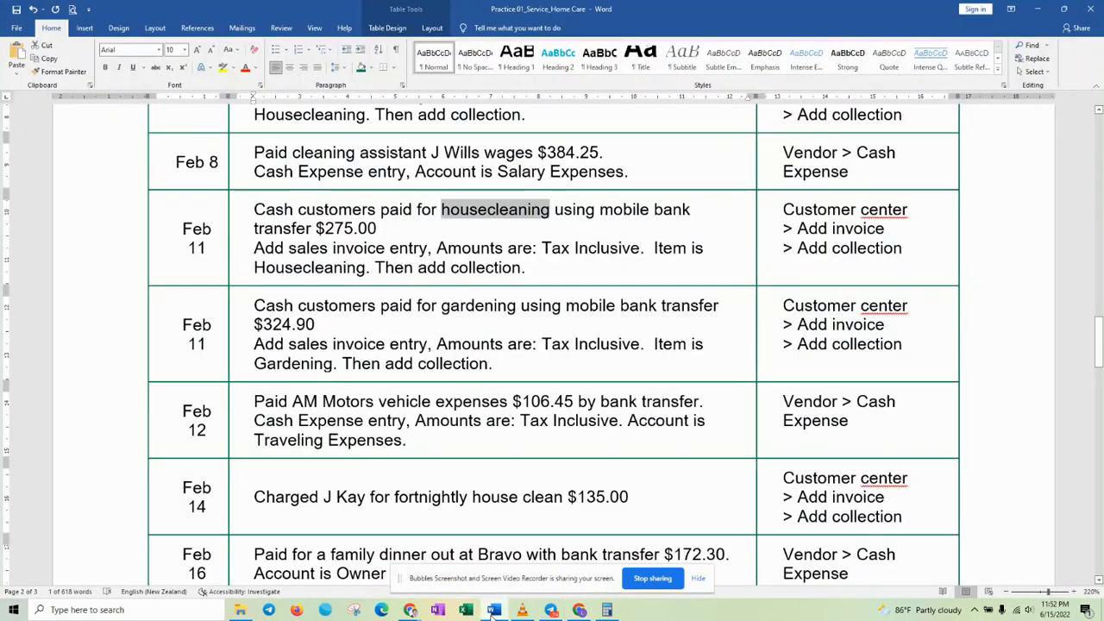
click(256, 303)
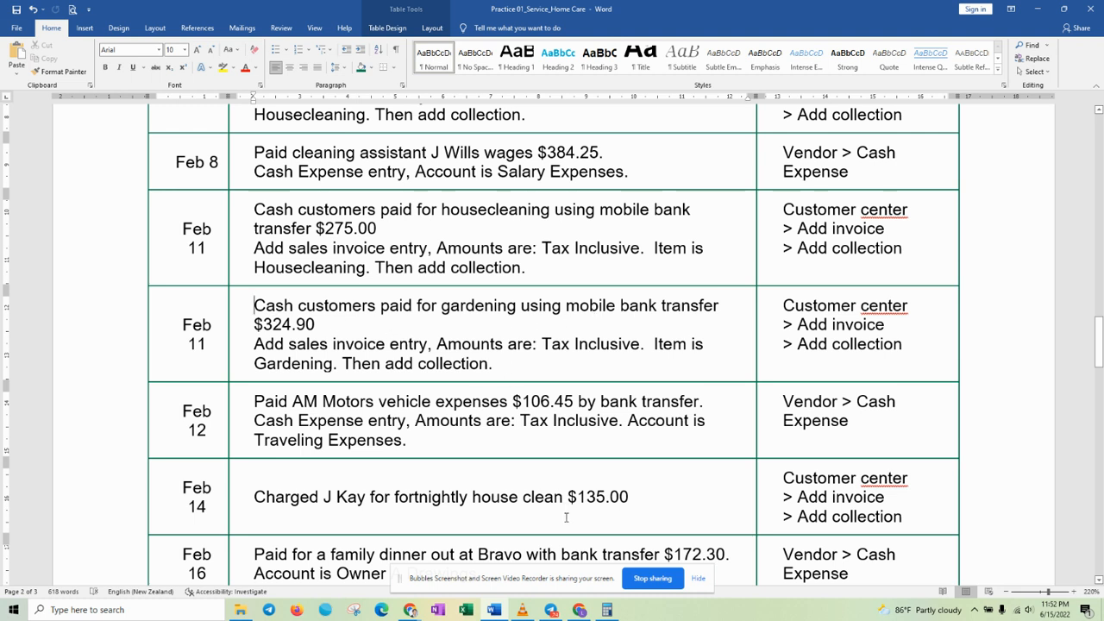
click(580, 609)
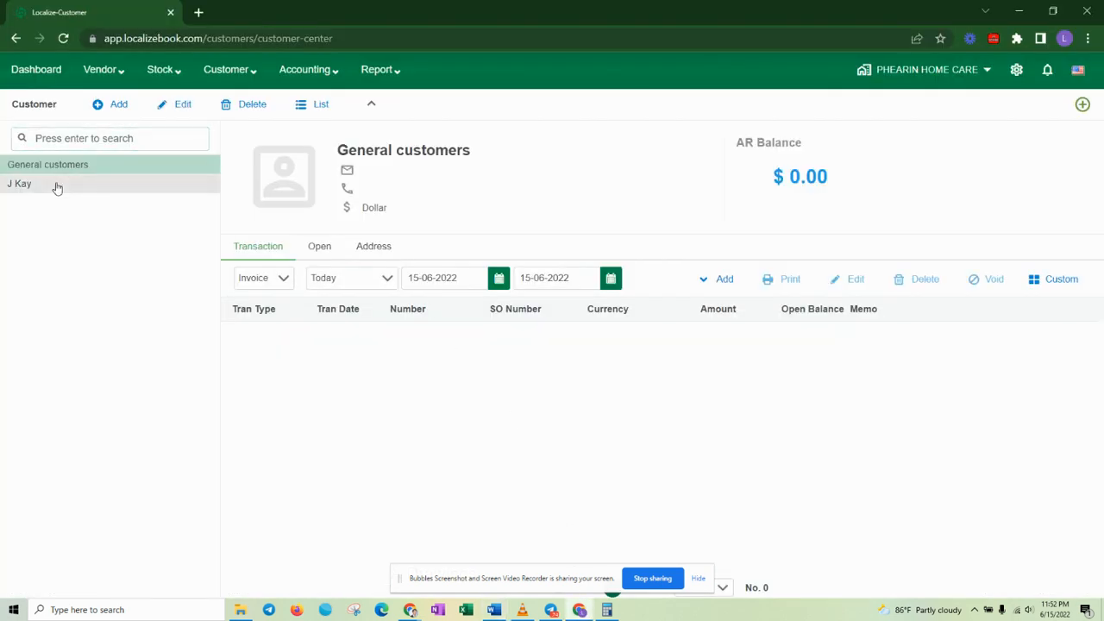
click(719, 279)
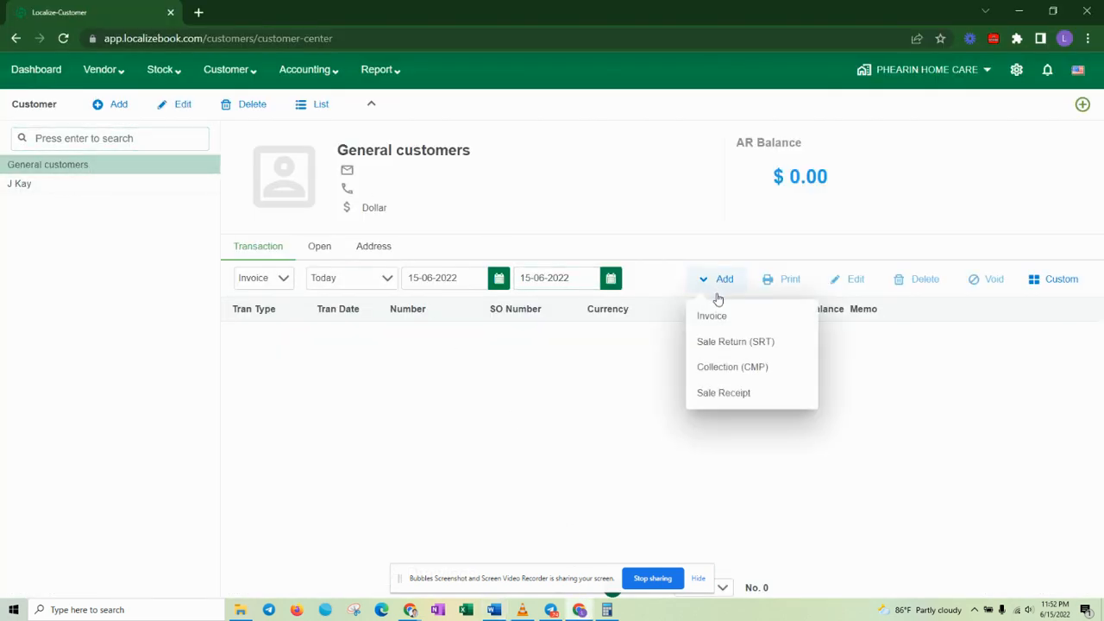
click(732, 317)
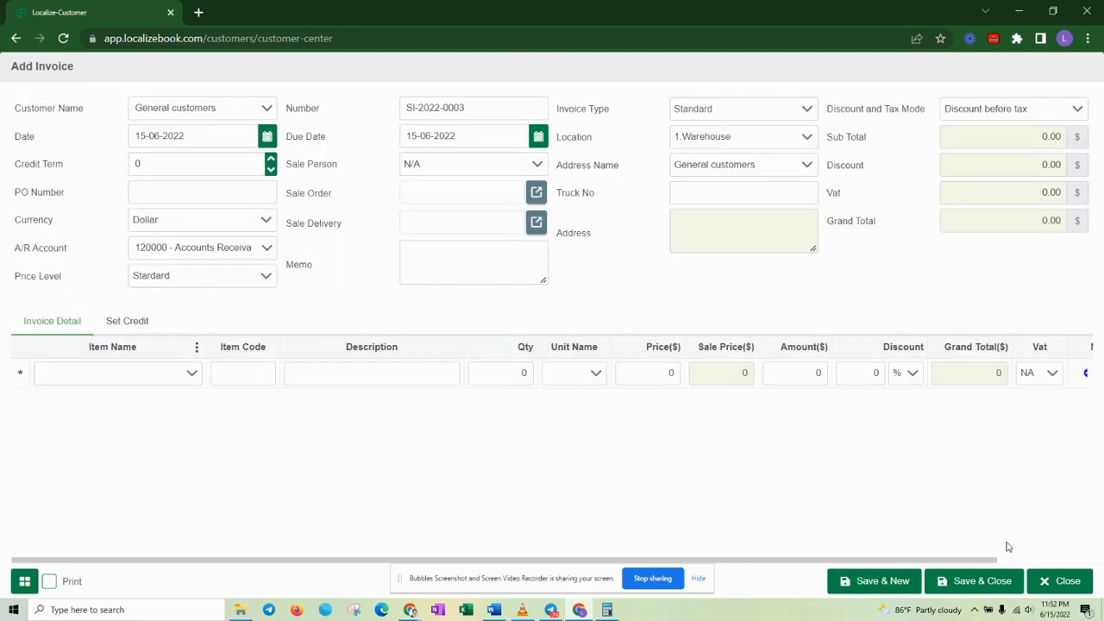
click(1068, 583)
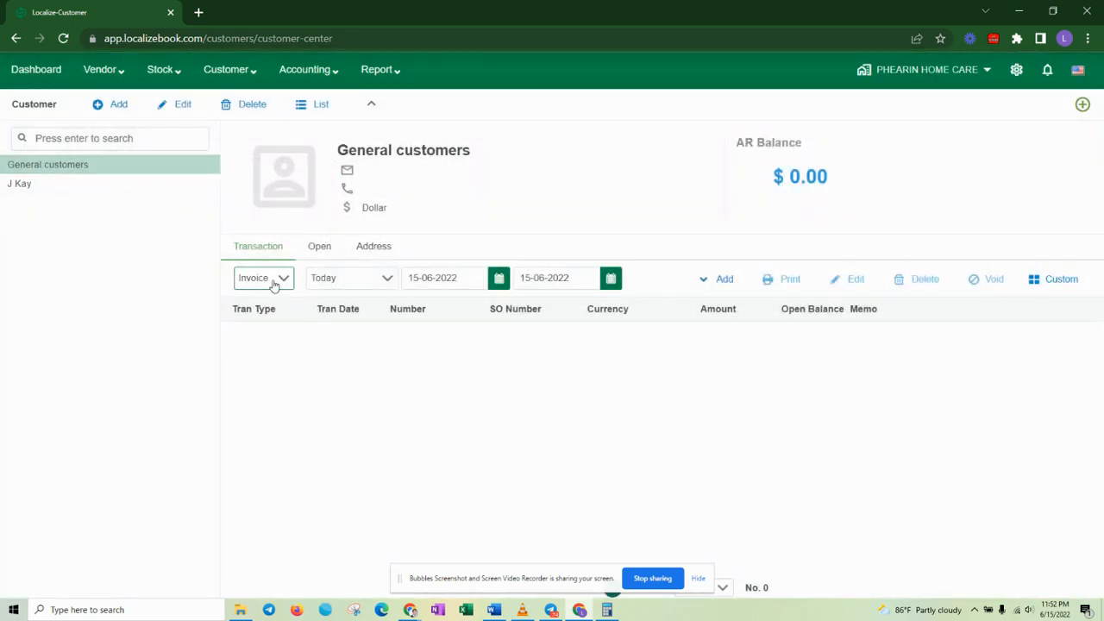
- List General customers' invoices for All Date and review the saved housecleaning invoice and its display options without changing anything
click(377, 278)
click(343, 302)
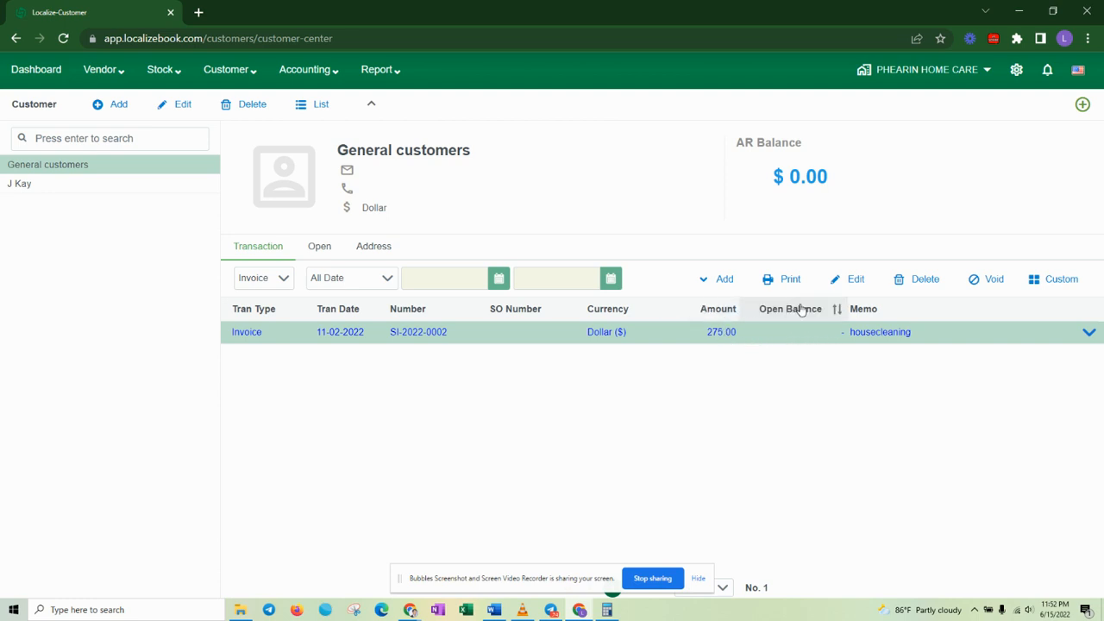
click(851, 282)
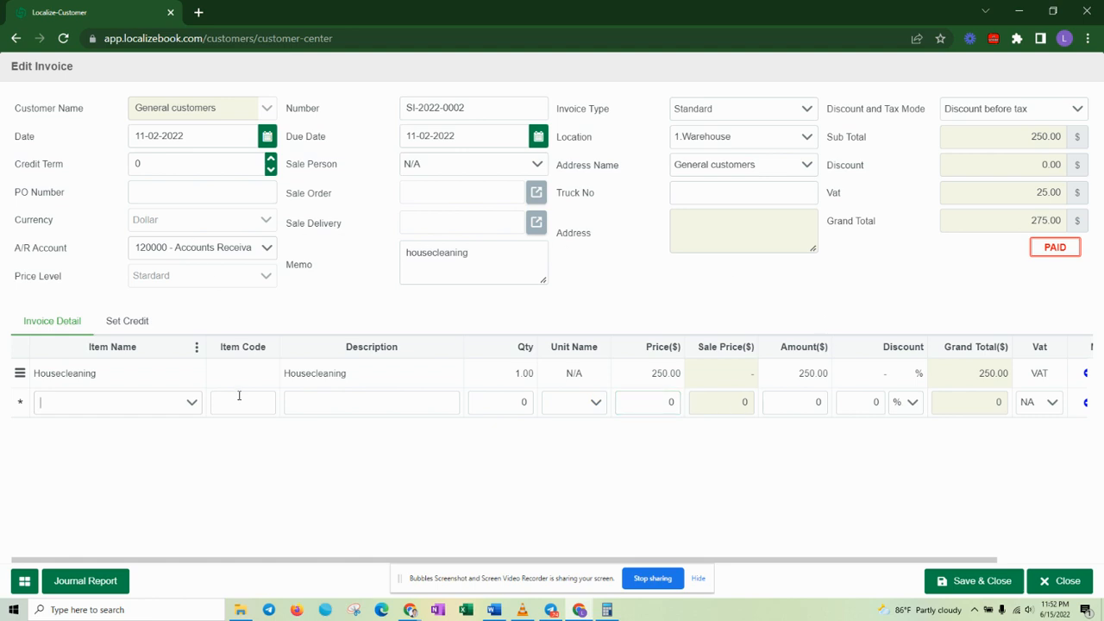
click(25, 582)
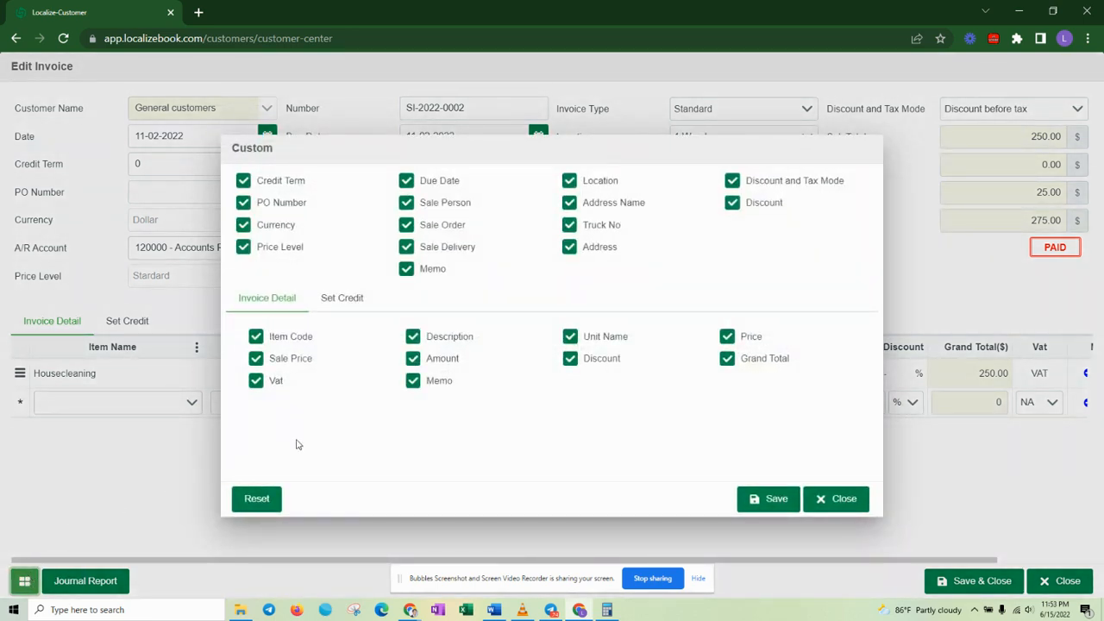
click(844, 500)
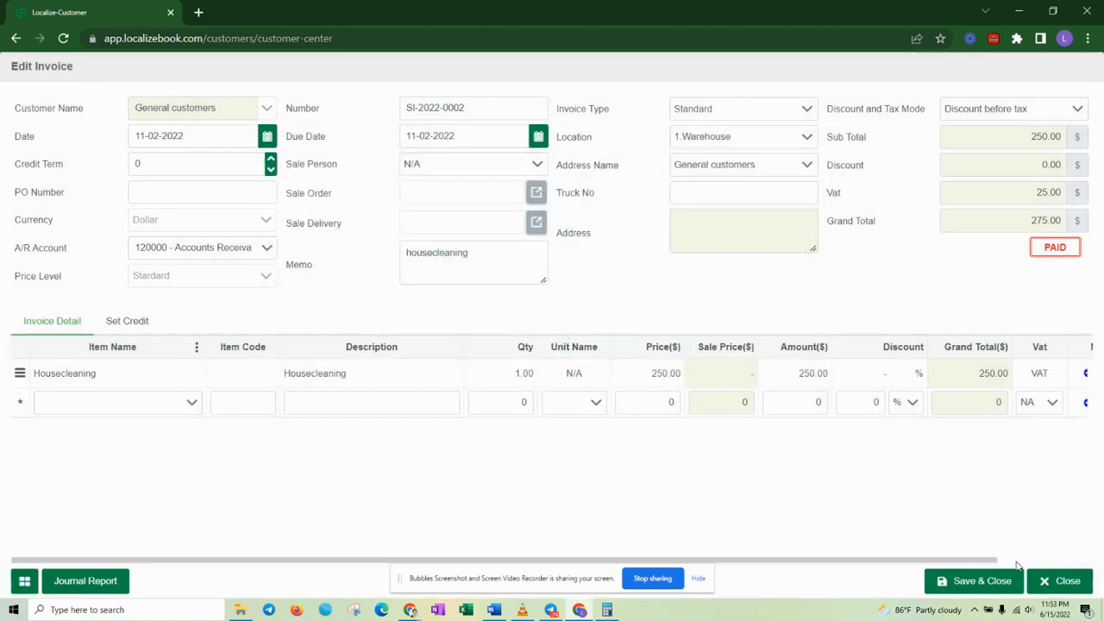
click(1059, 582)
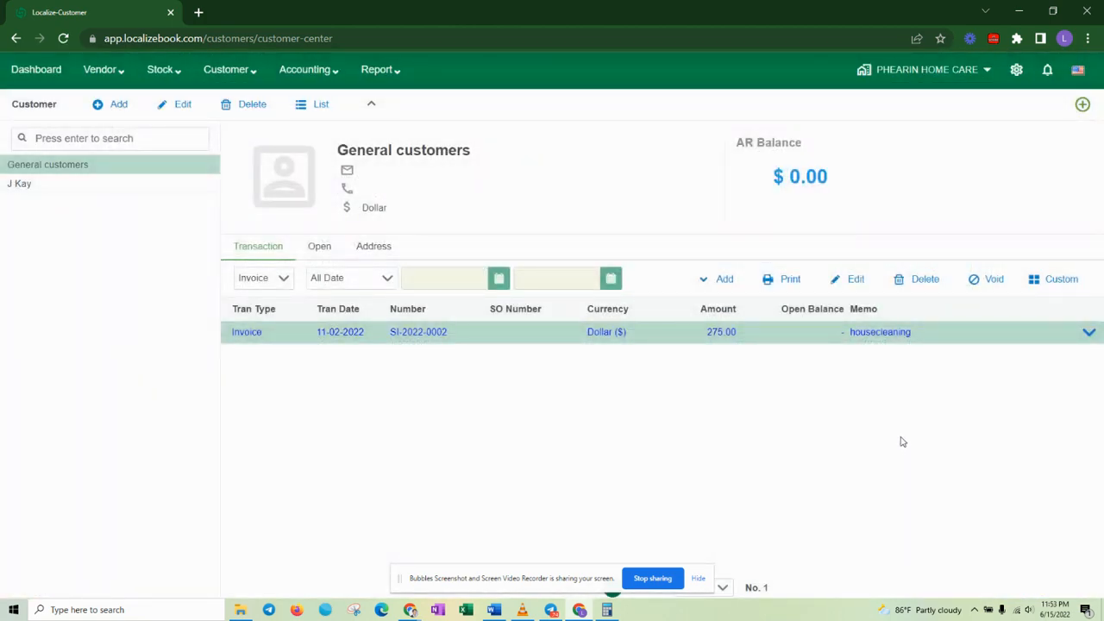
- Start another new invoice for General customers and set its date to 11-02-2022
click(714, 283)
click(640, 438)
click(723, 281)
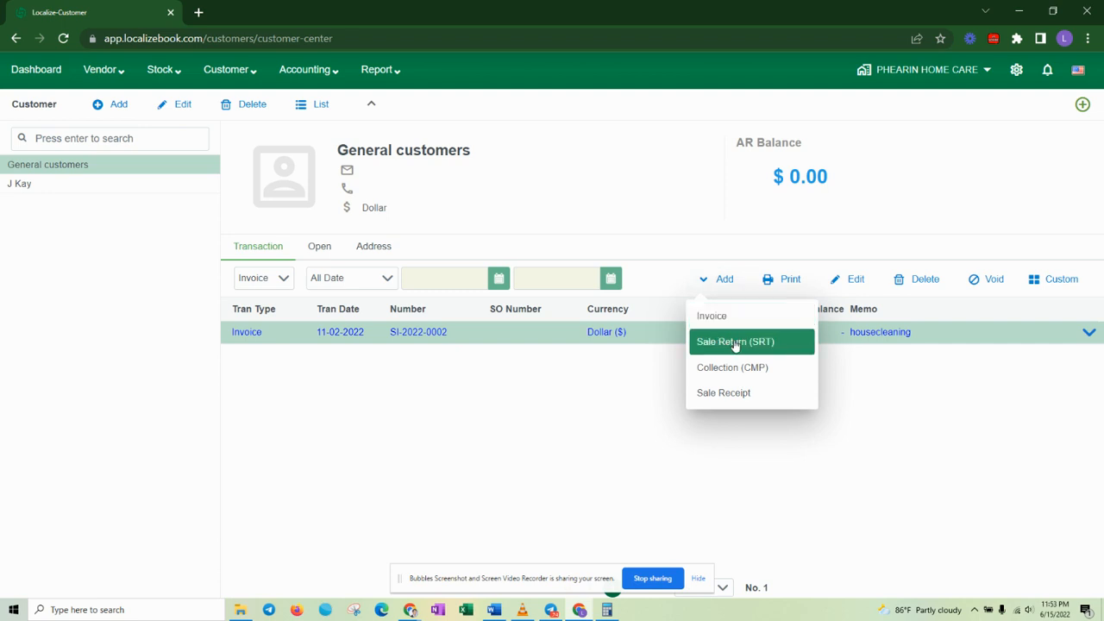
click(731, 319)
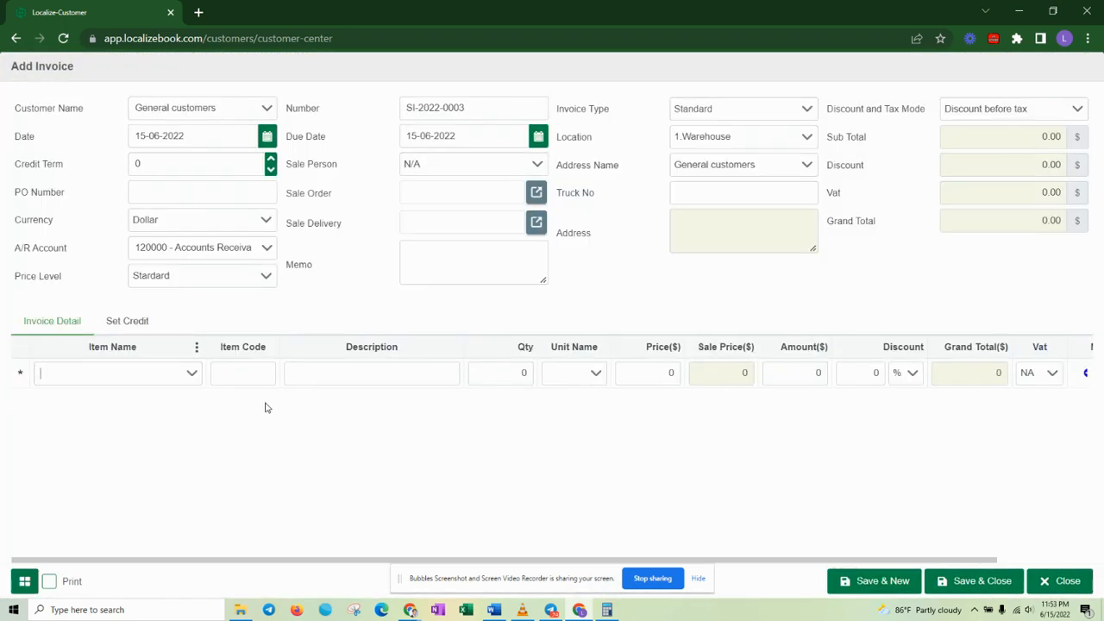
click(142, 135)
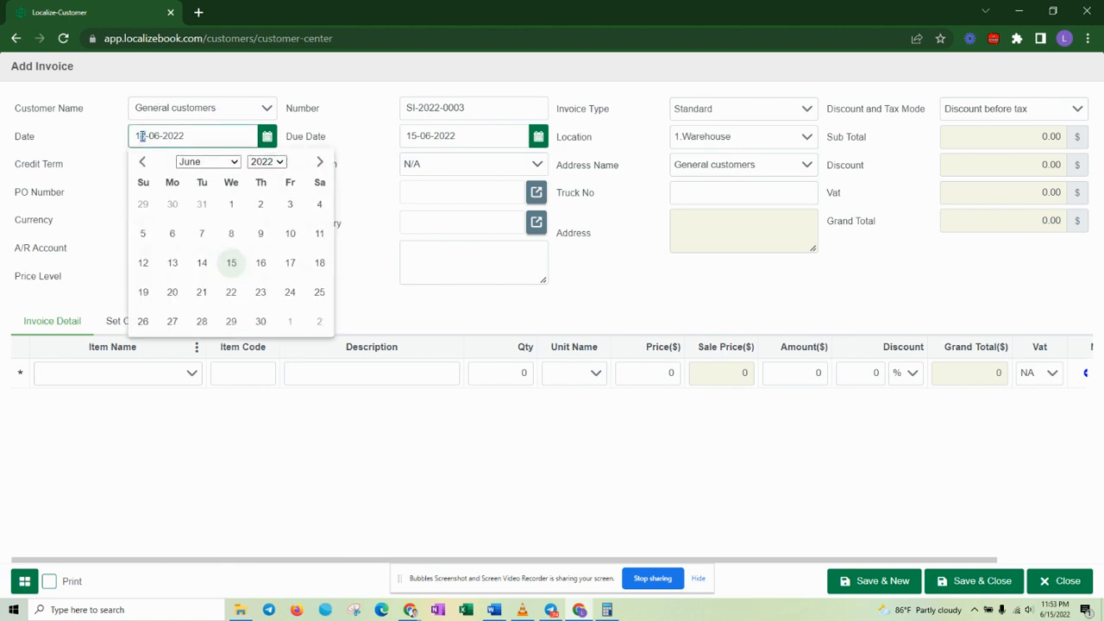
click(156, 136)
text(2)
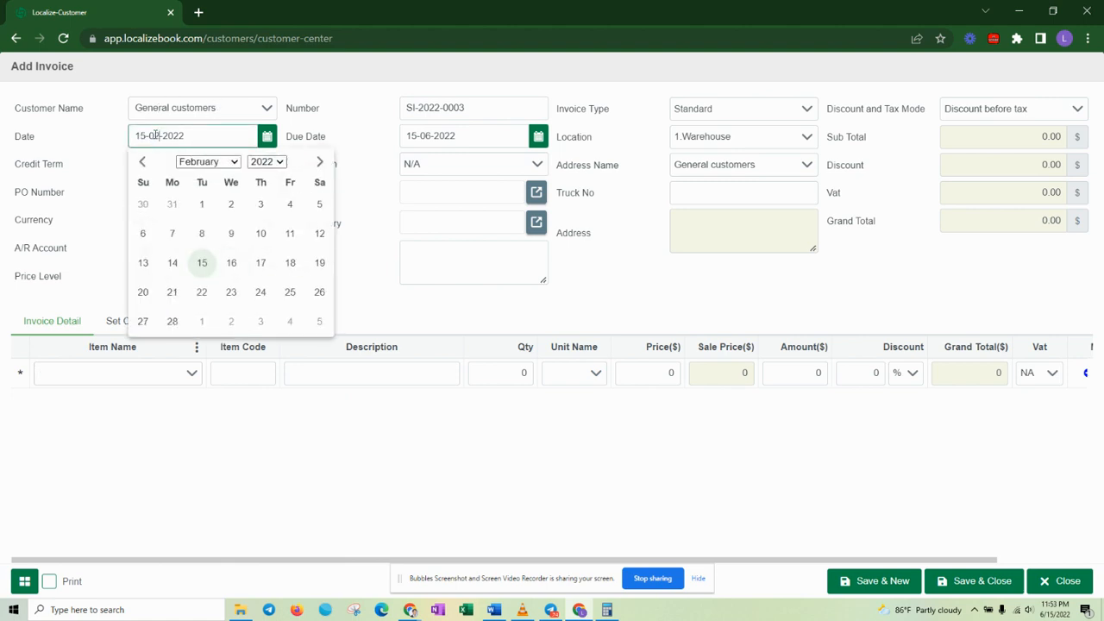
click(290, 234)
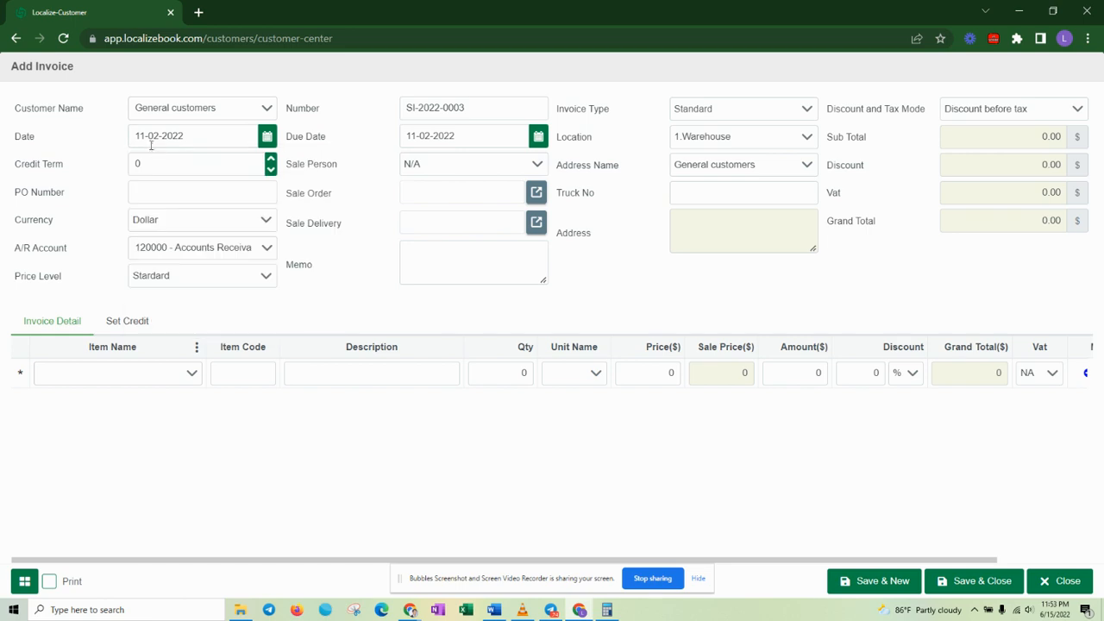
- Copy the word "gardening" from the Feb 11 entry in the Word document into the new Localize Book invoice's memo
click(414, 143)
click(467, 103)
key(alt+Tab)
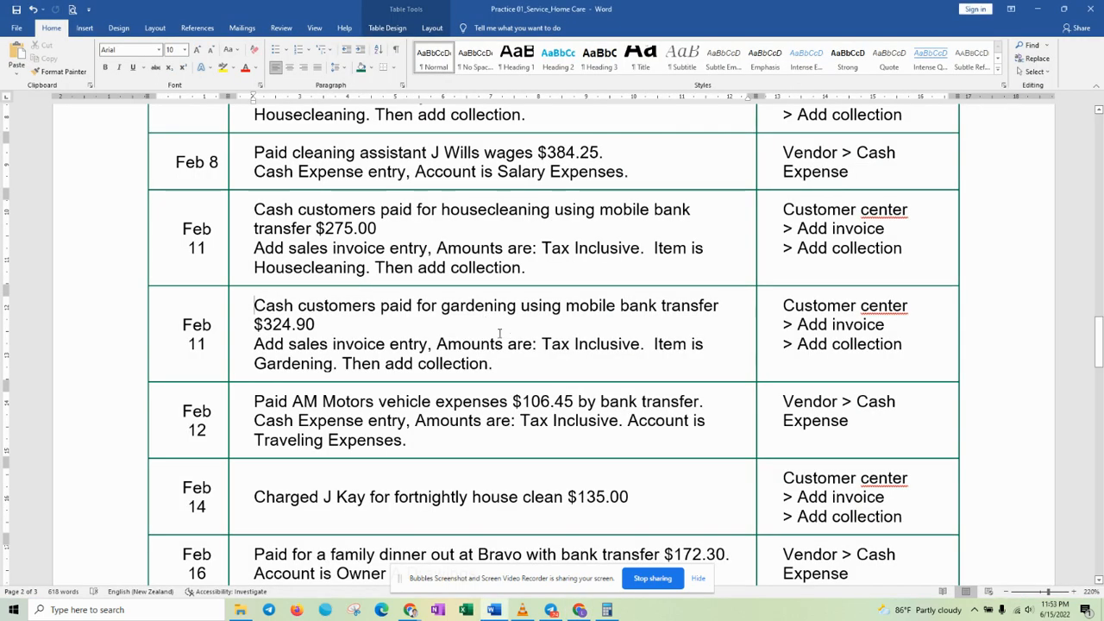
click(442, 307)
shift+click(520, 307)
key(ctrl+c)
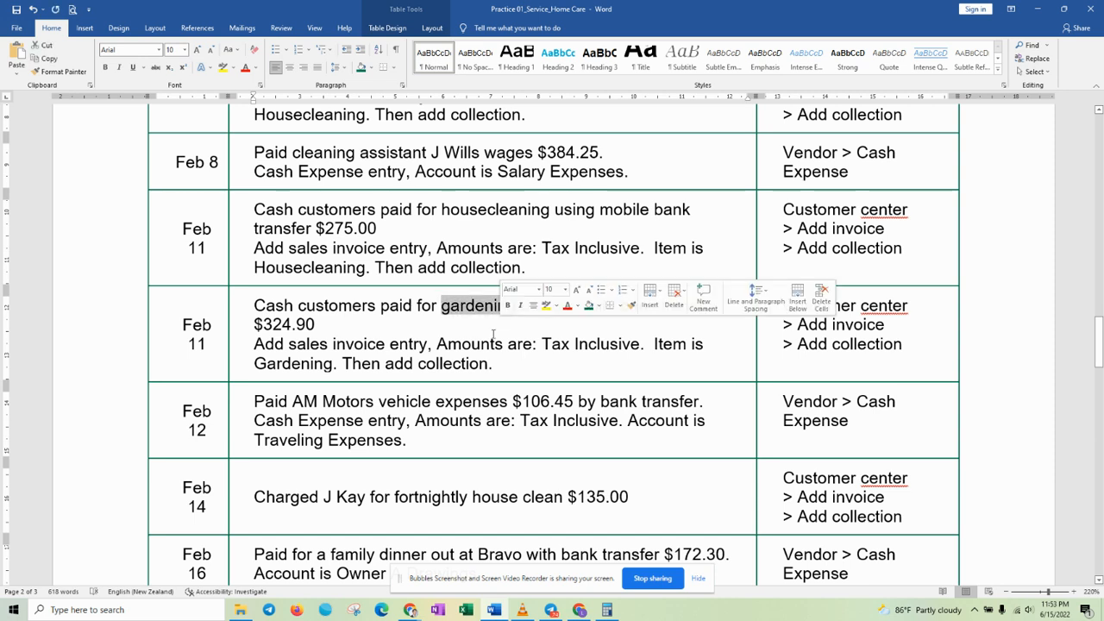
key(alt+Tab)
click(443, 264)
key(ctrl+v)
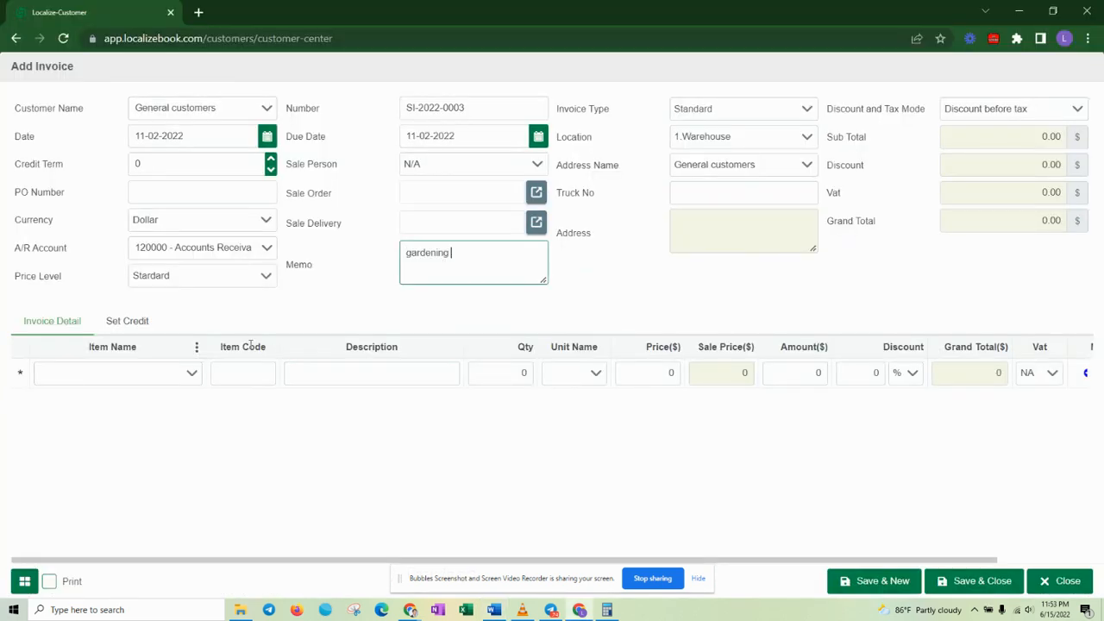
- Add the Gardening item to the invoice detail with a quantity of 1
click(192, 373)
click(129, 434)
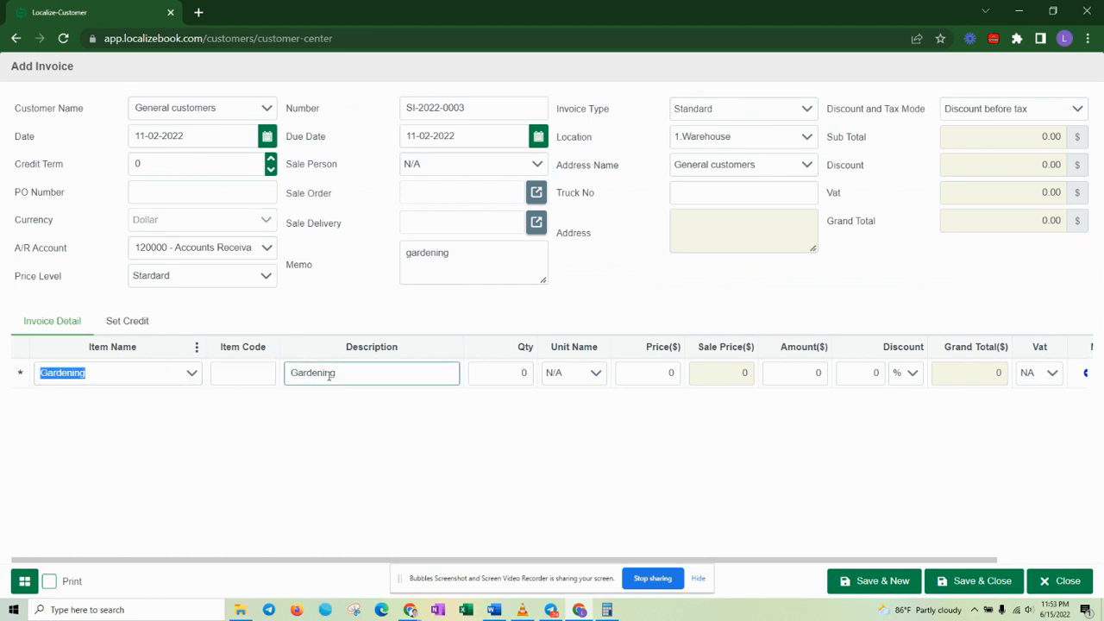
click(504, 372)
text(1)
key(Tab)
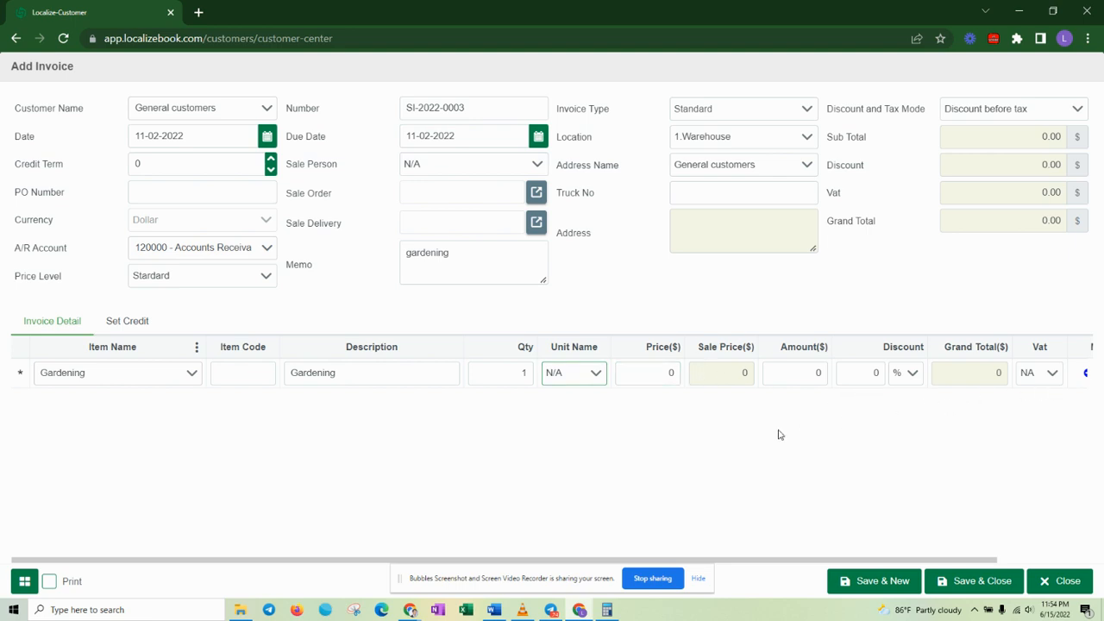
- Check the gardening amount in Word and divide 324.9 by 1.1 in Calculator to get the price before tax
key(alt+Tab)
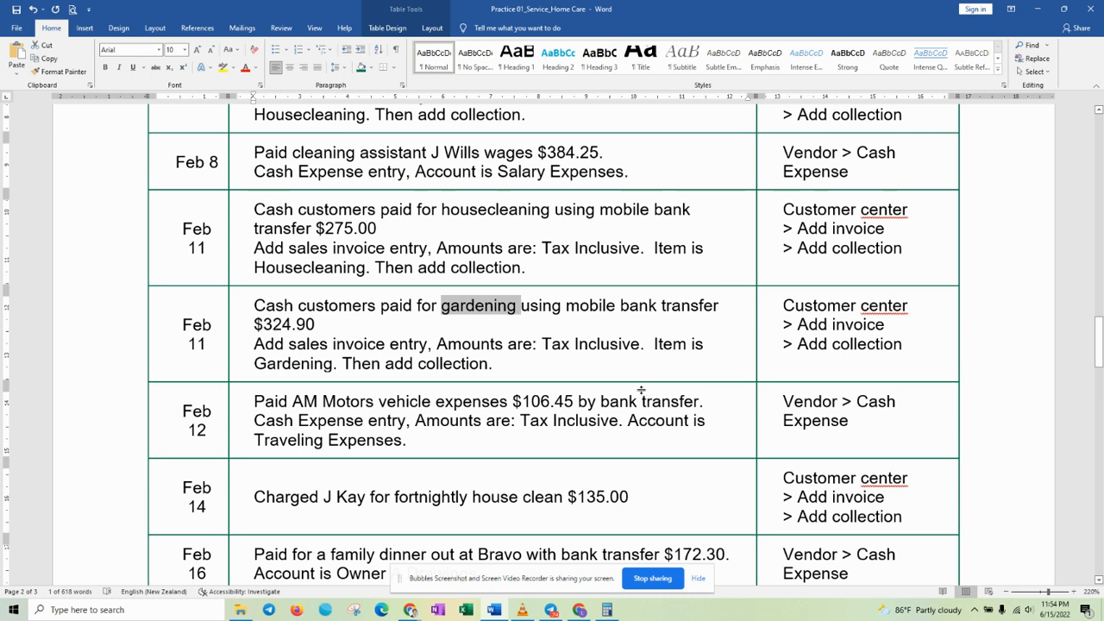
click(607, 609)
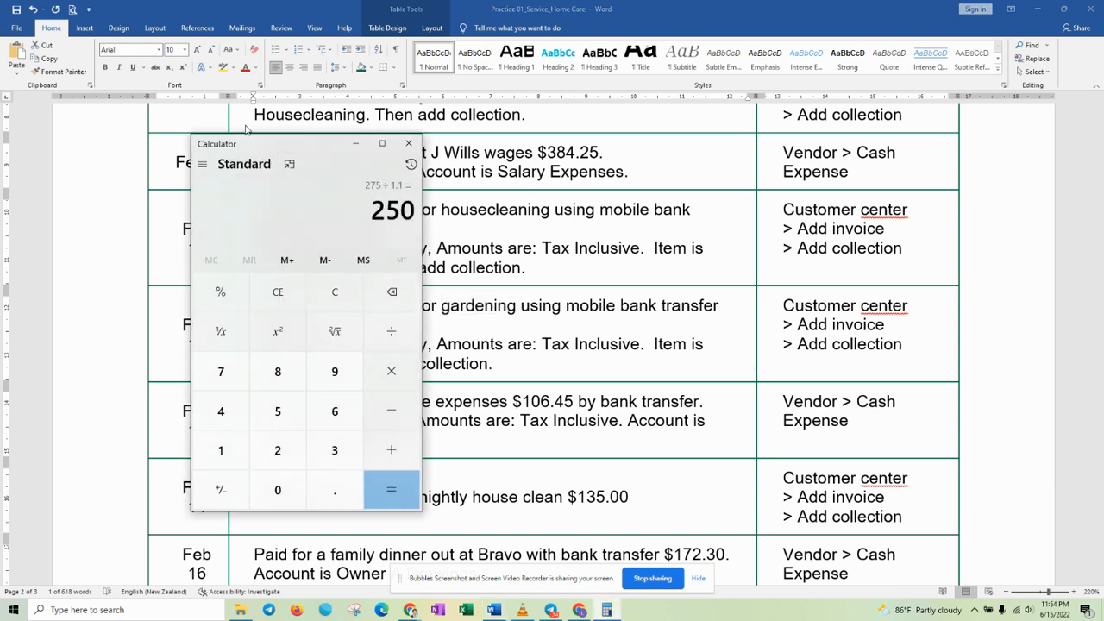
drag(293, 147, 458, 144)
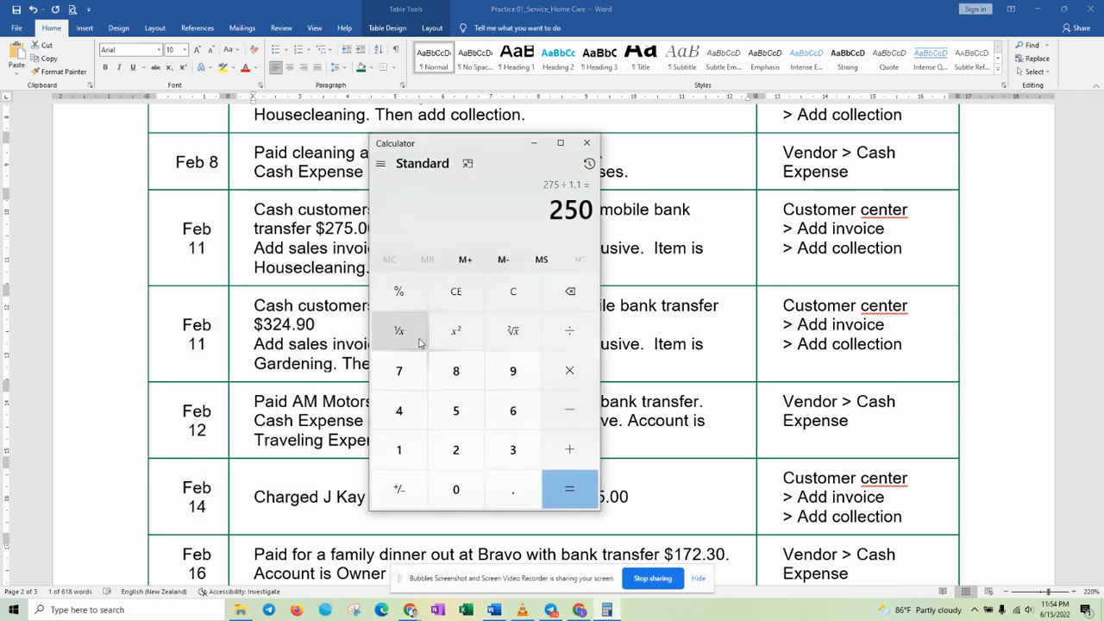
click(526, 297)
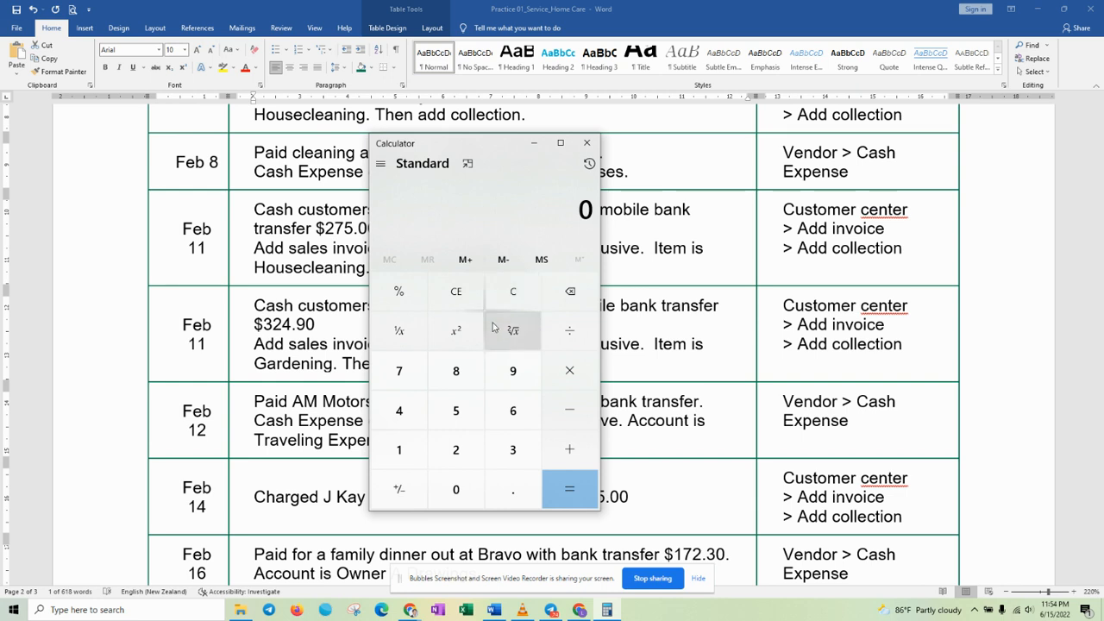
click(505, 446)
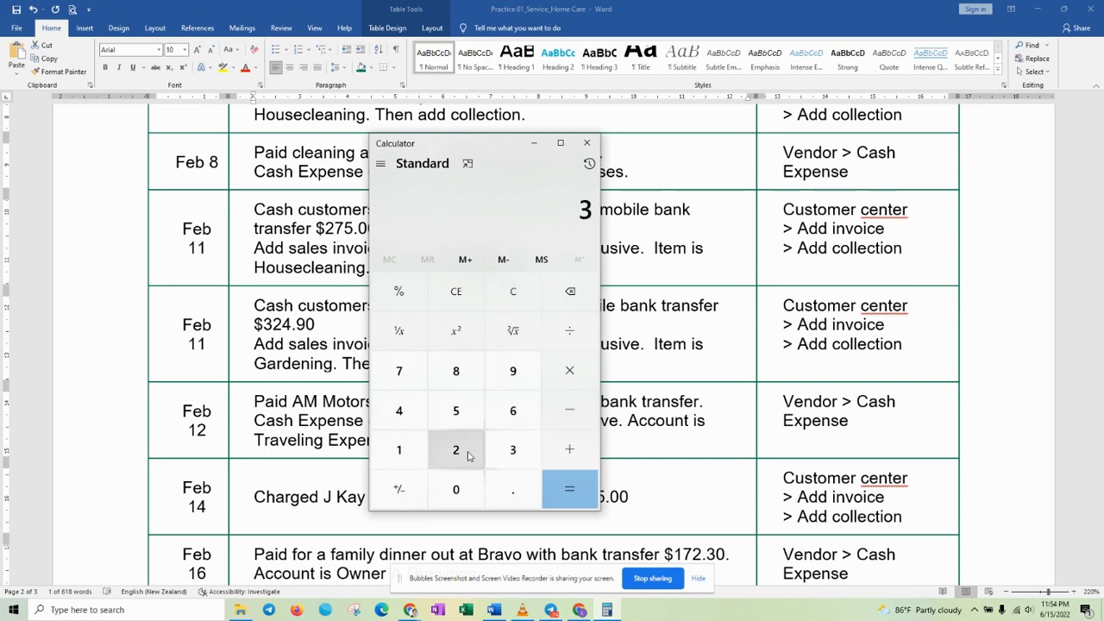
click(469, 456)
click(401, 414)
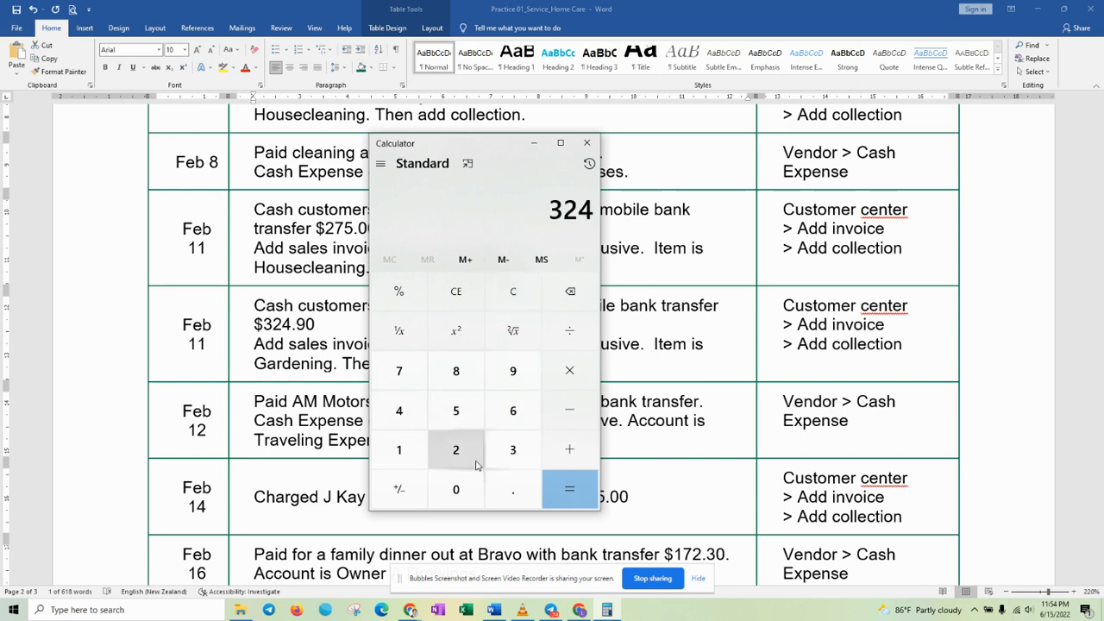
click(518, 490)
click(513, 370)
click(566, 336)
click(398, 446)
click(498, 488)
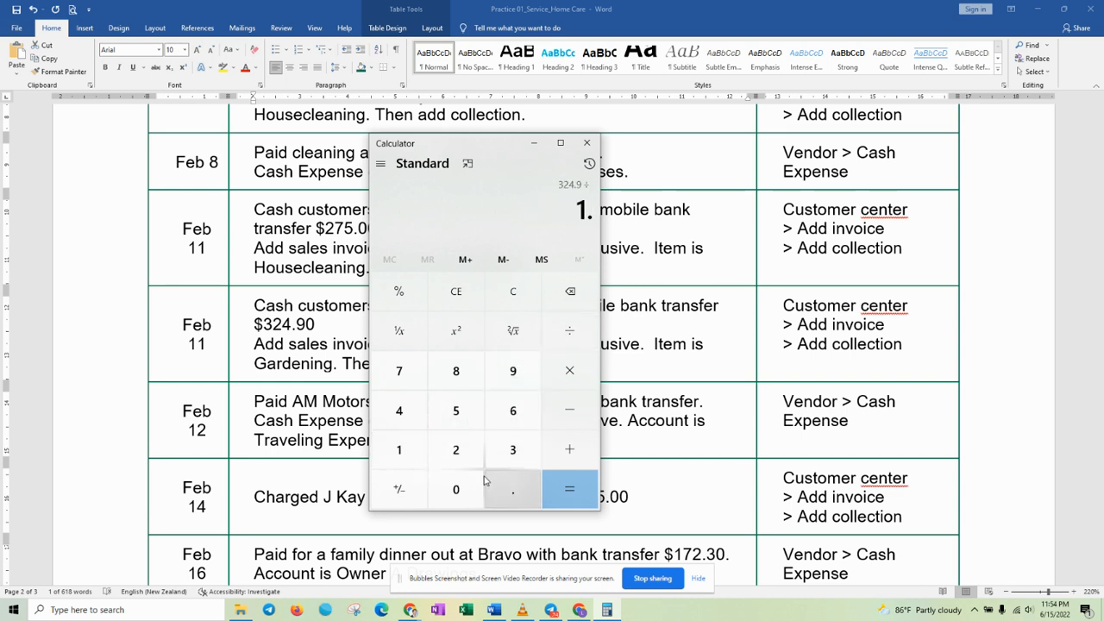
click(399, 449)
click(569, 489)
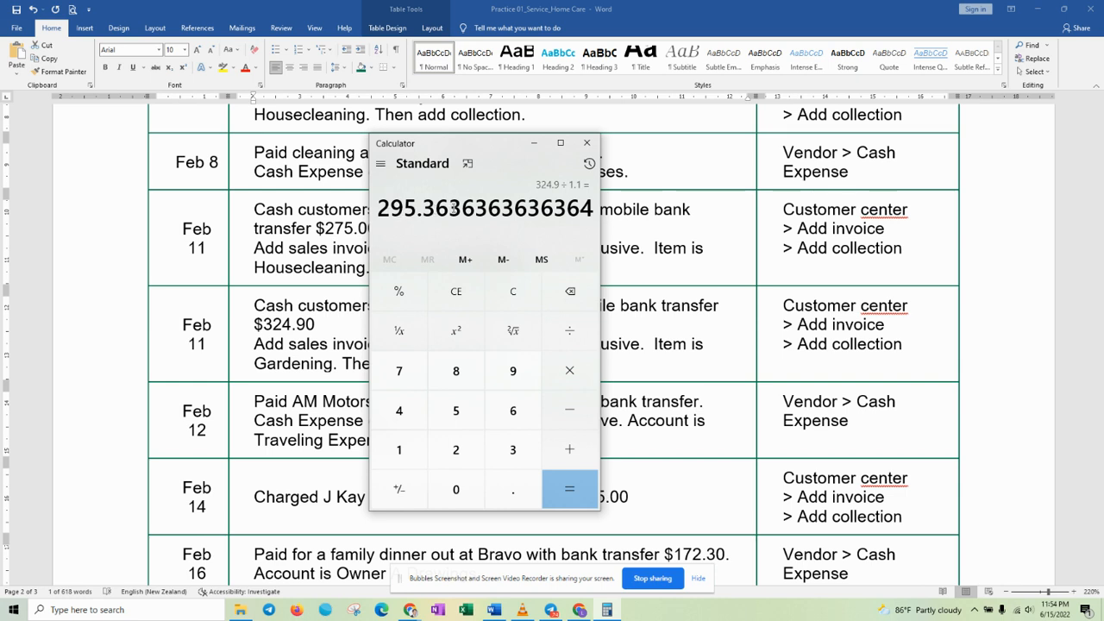
drag(452, 208, 488, 208)
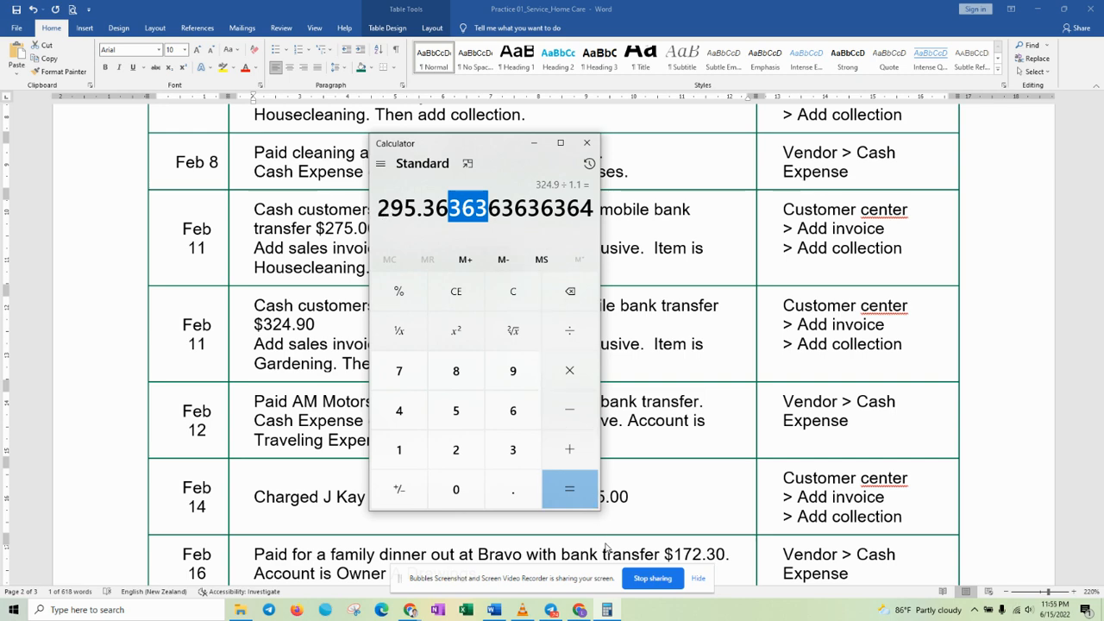
- Return to Localize Book and set the Gardening line's price to 295.36, checking it against the Calculator result
click(580, 610)
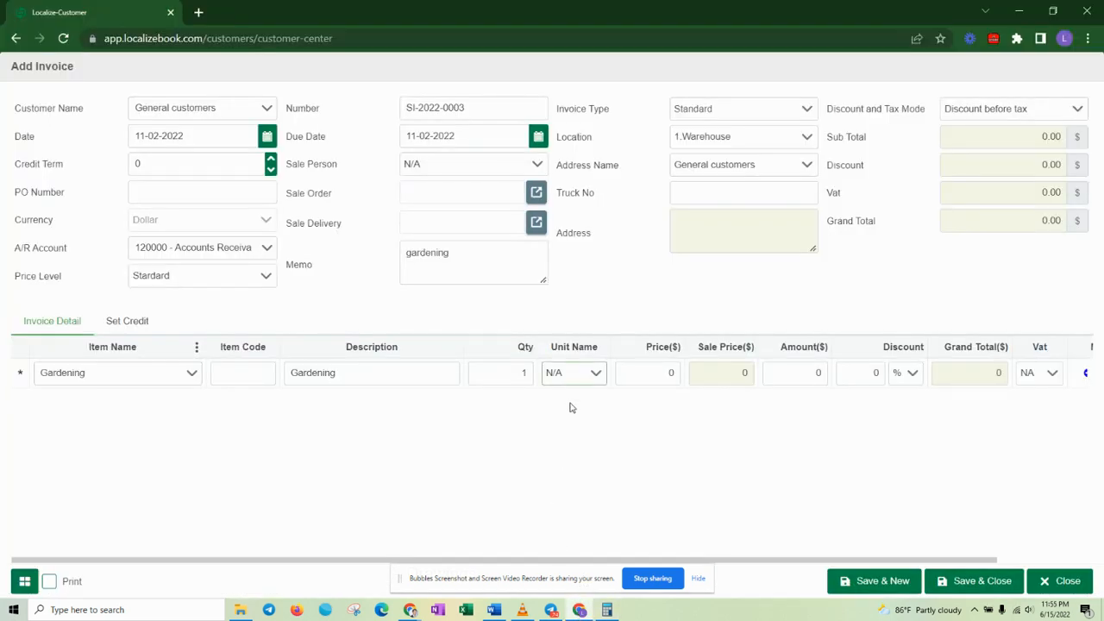
click(642, 371)
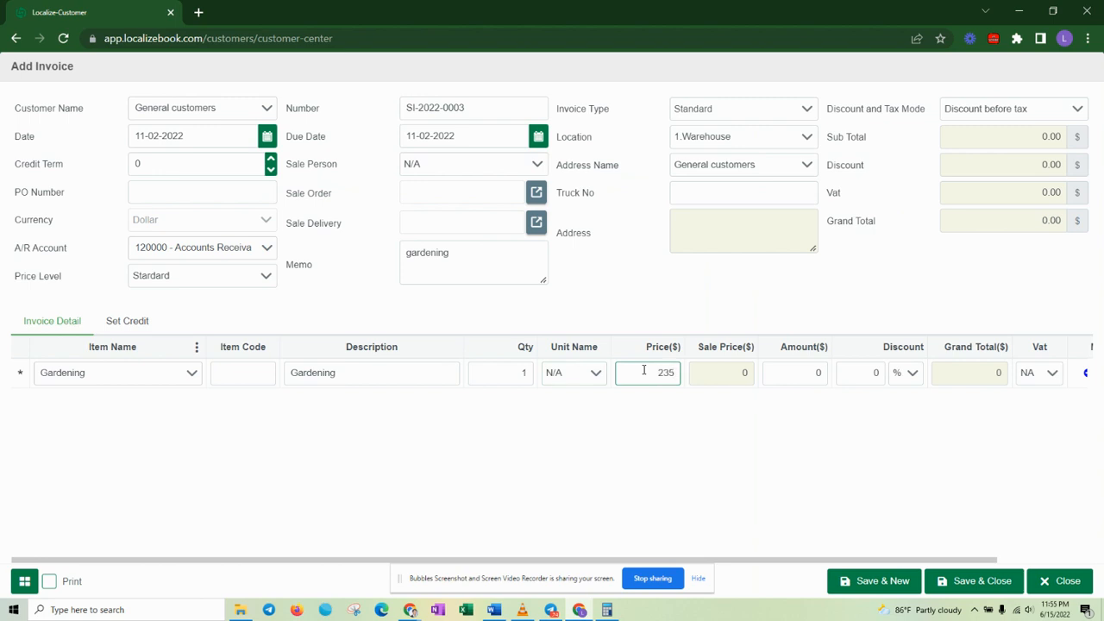
text(235.98)
key(alt+Tab)
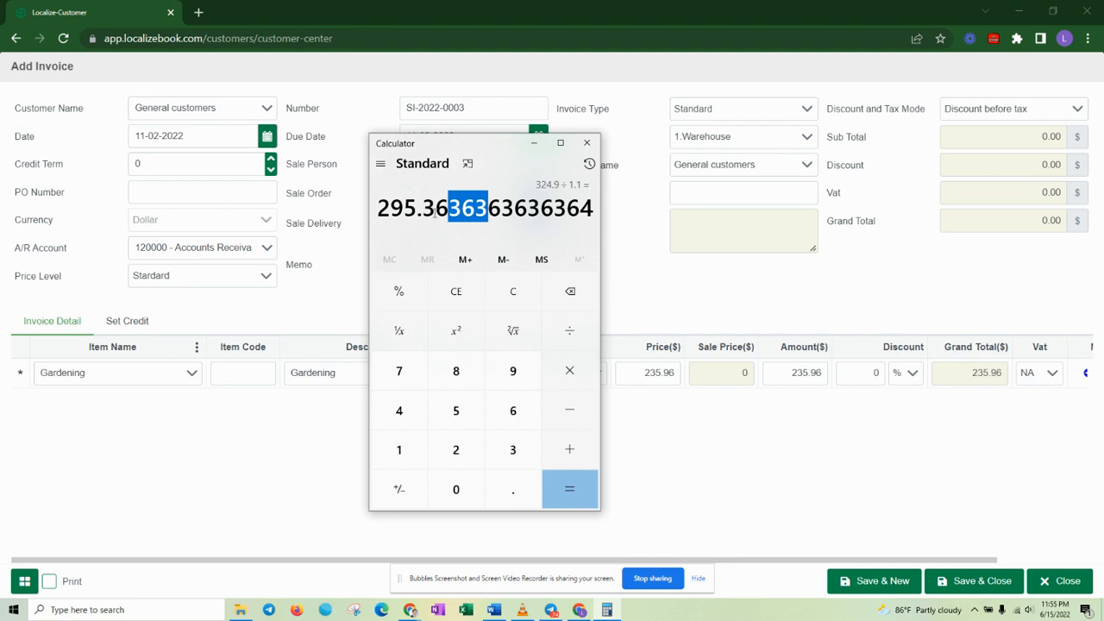
key(alt+Tab)
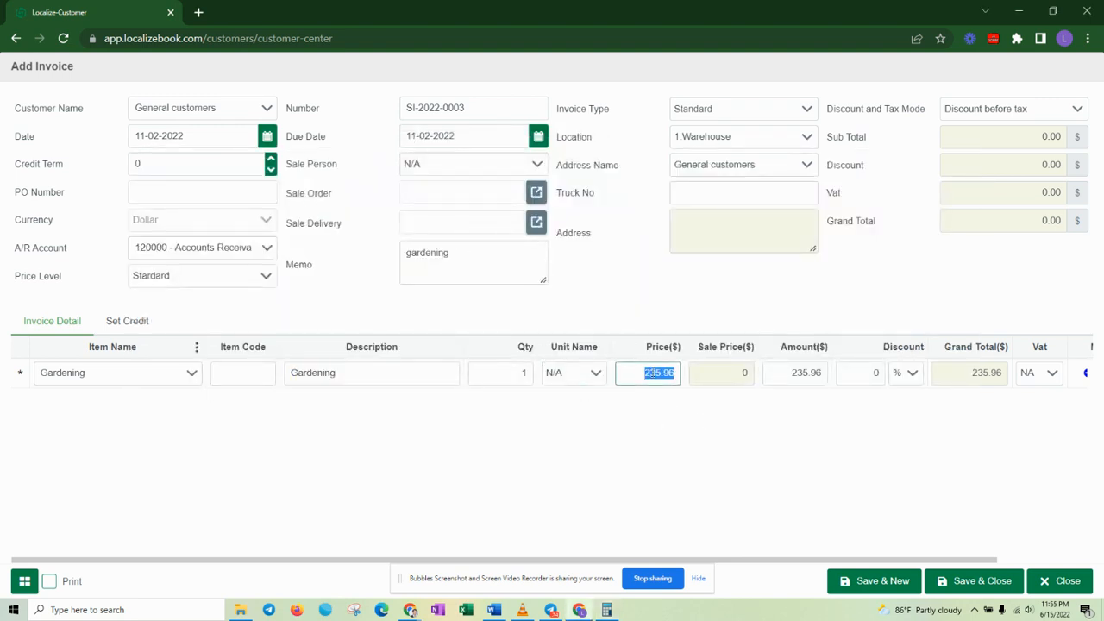
click(654, 376)
click(727, 421)
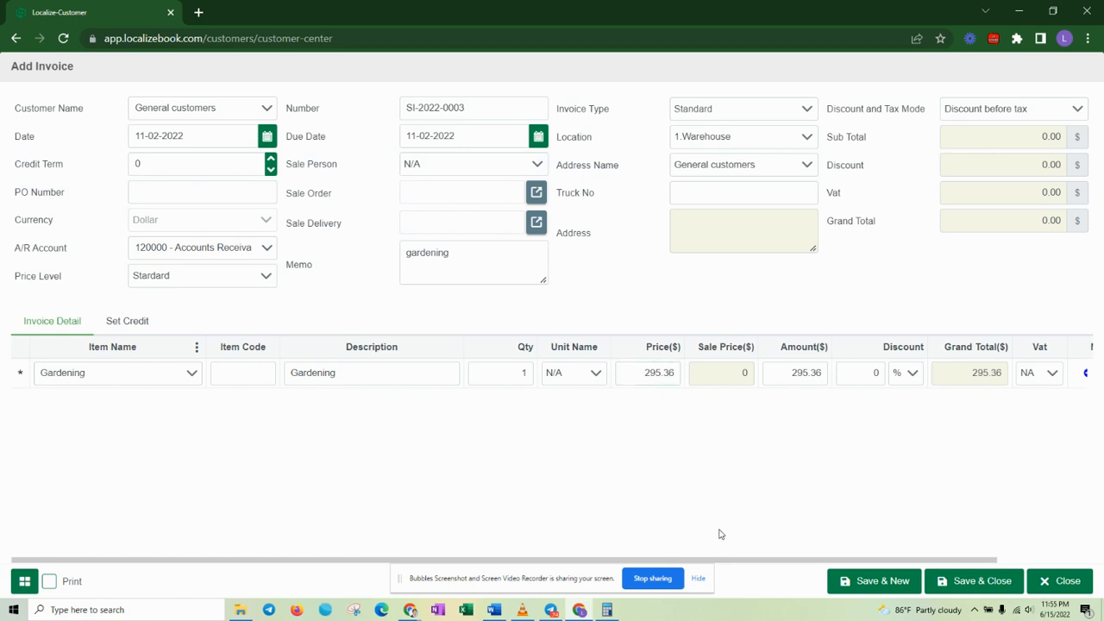
- Save the Gardening line to the invoice and set its Vat to VAT
drag(750, 564, 871, 563)
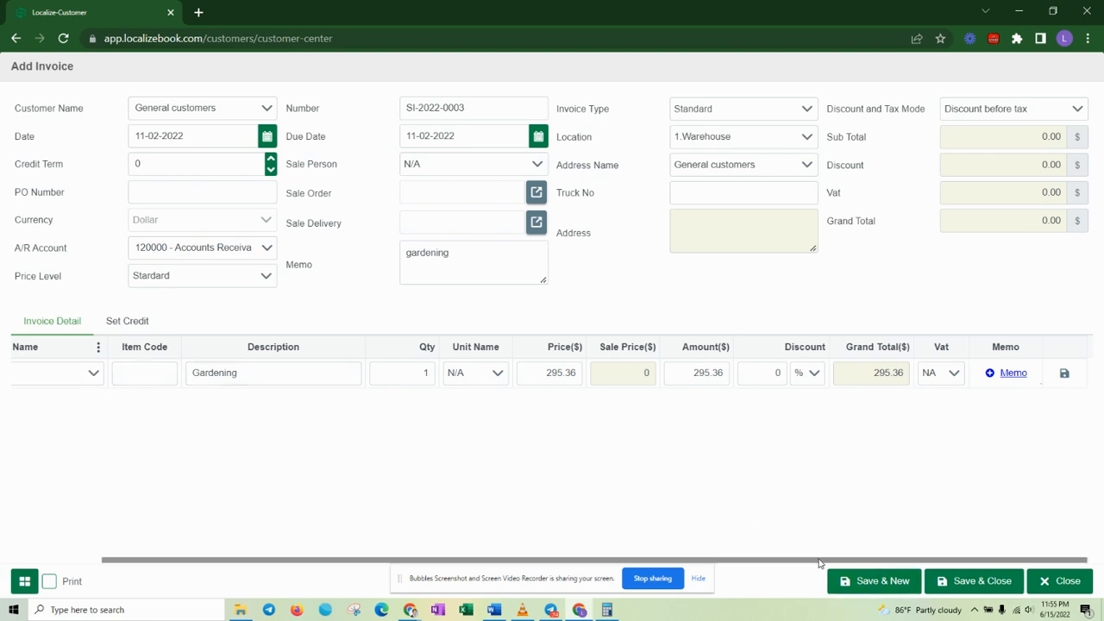
drag(818, 565, 726, 564)
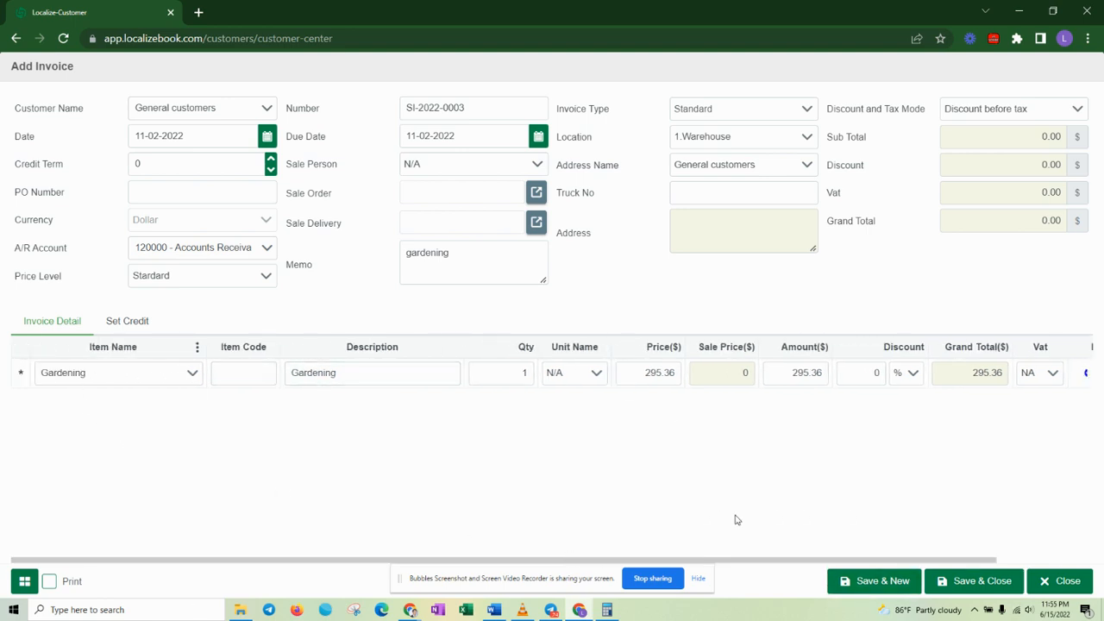
drag(833, 562, 959, 552)
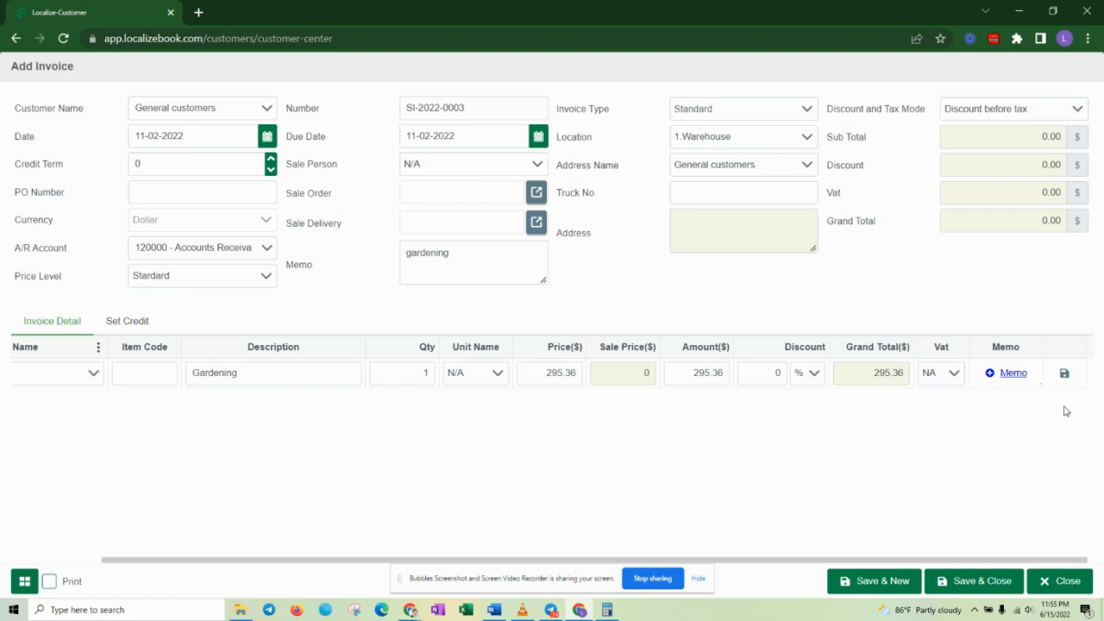
click(1064, 373)
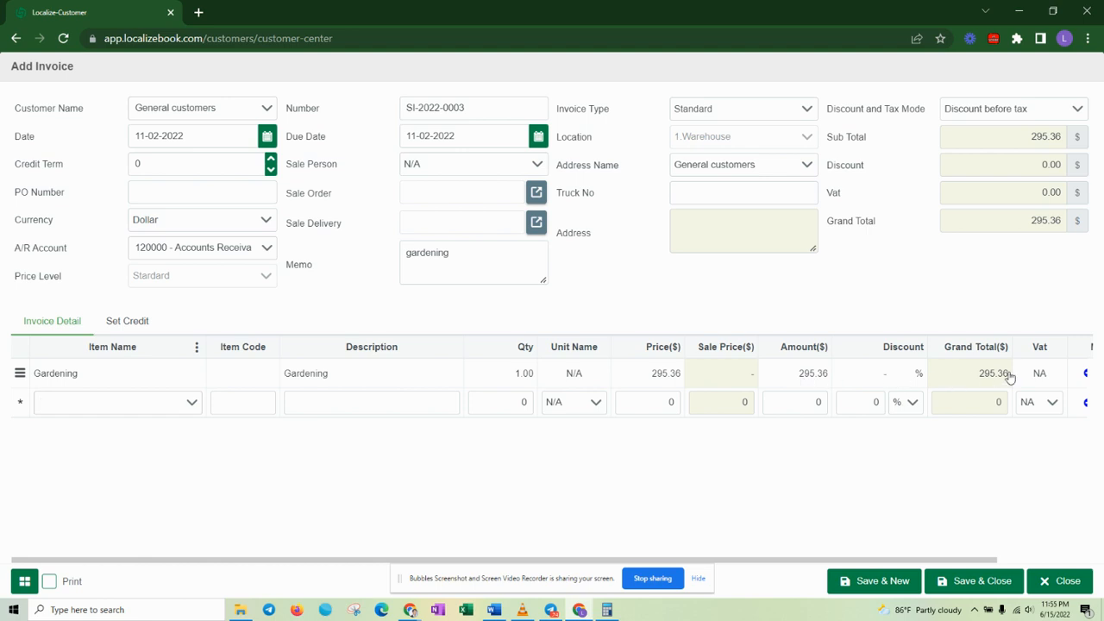
click(1046, 374)
click(1052, 373)
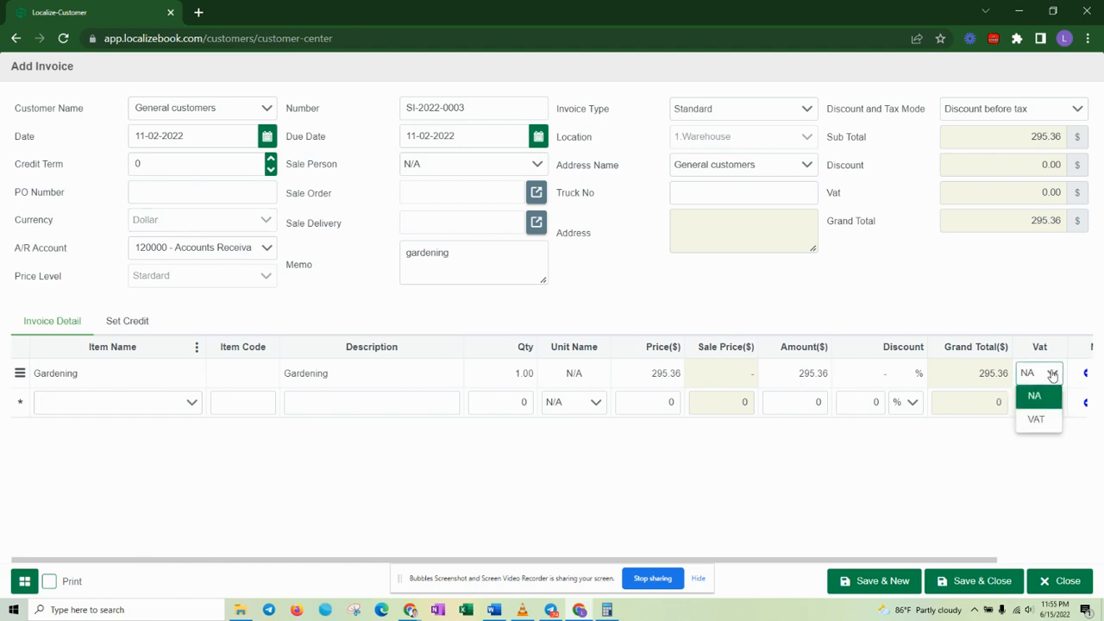
click(1037, 420)
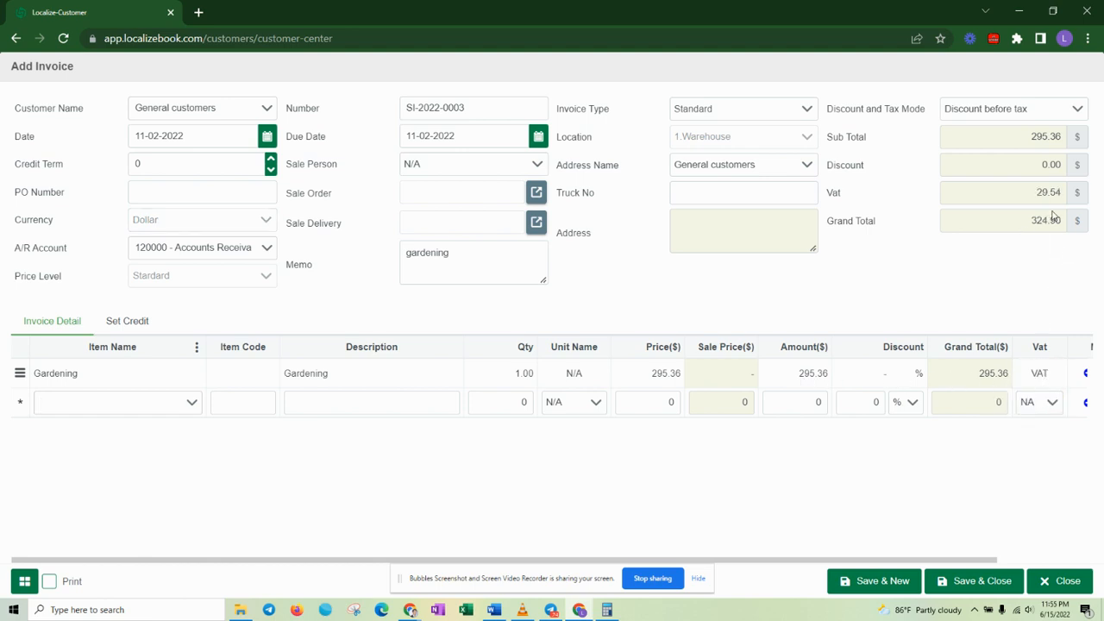
- Check the invoice total against Calculator and the Feb 11 gardening entry in Word, and save and close the invoice
key(alt+Tab)
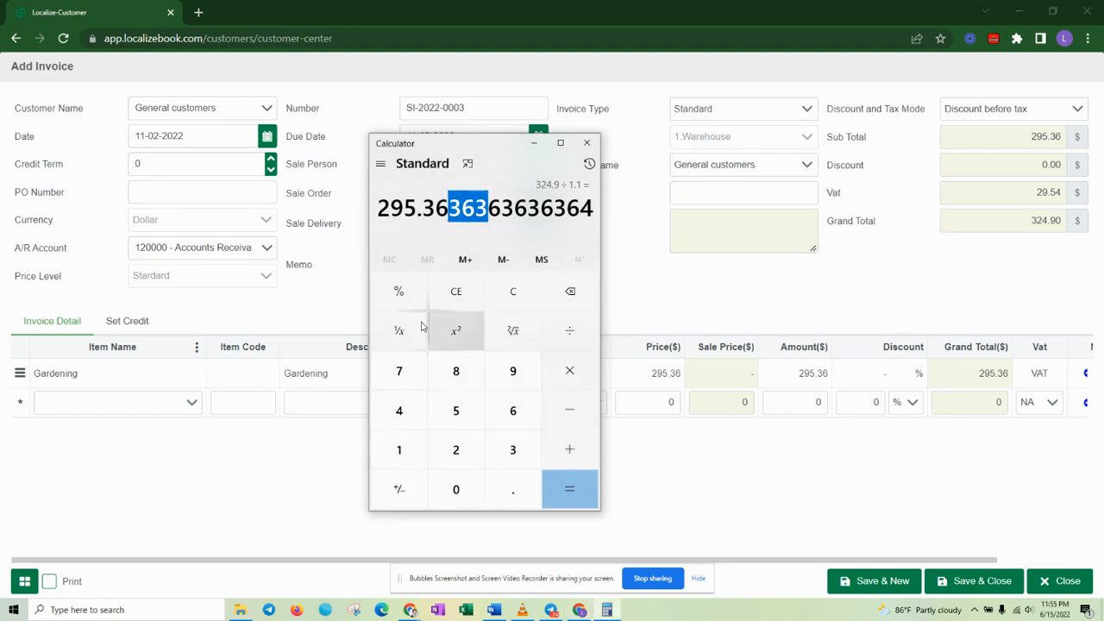
key(alt+Tab)
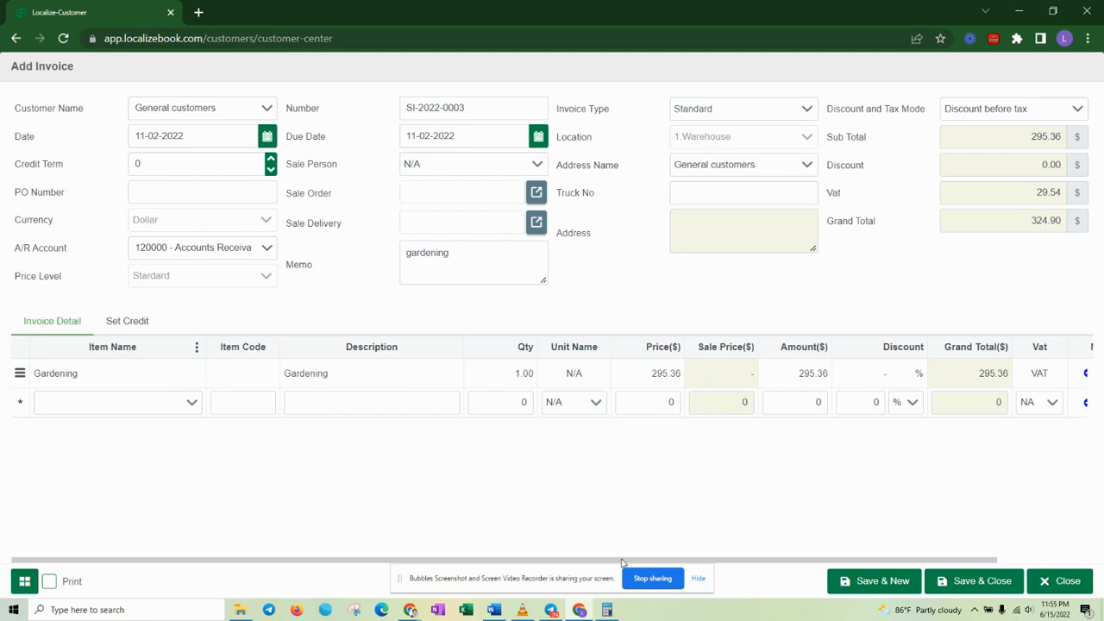
click(493, 610)
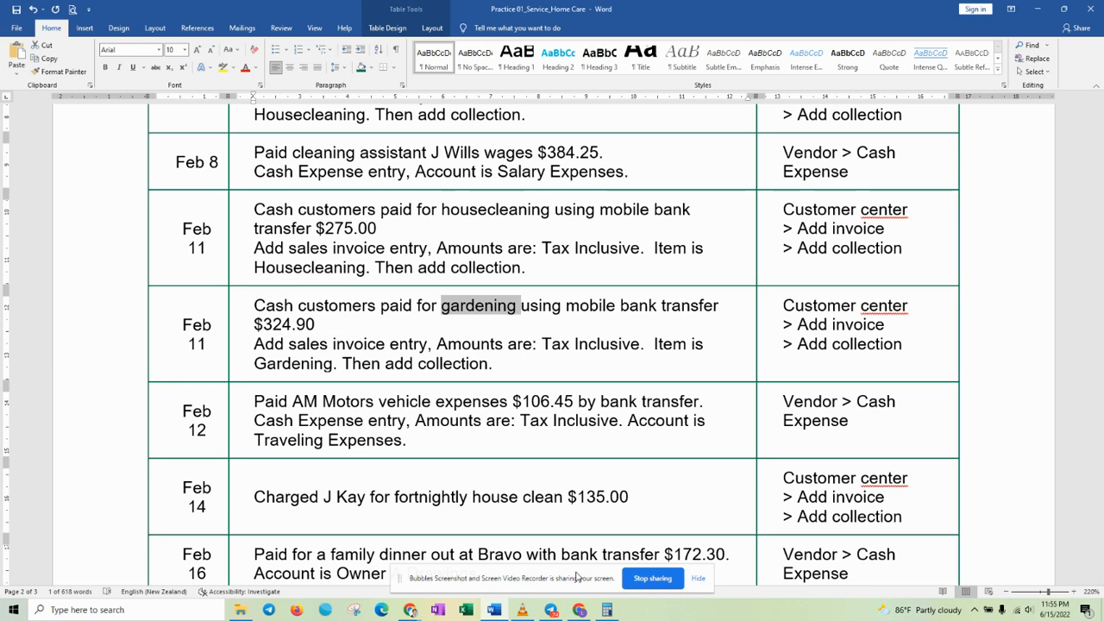
click(579, 609)
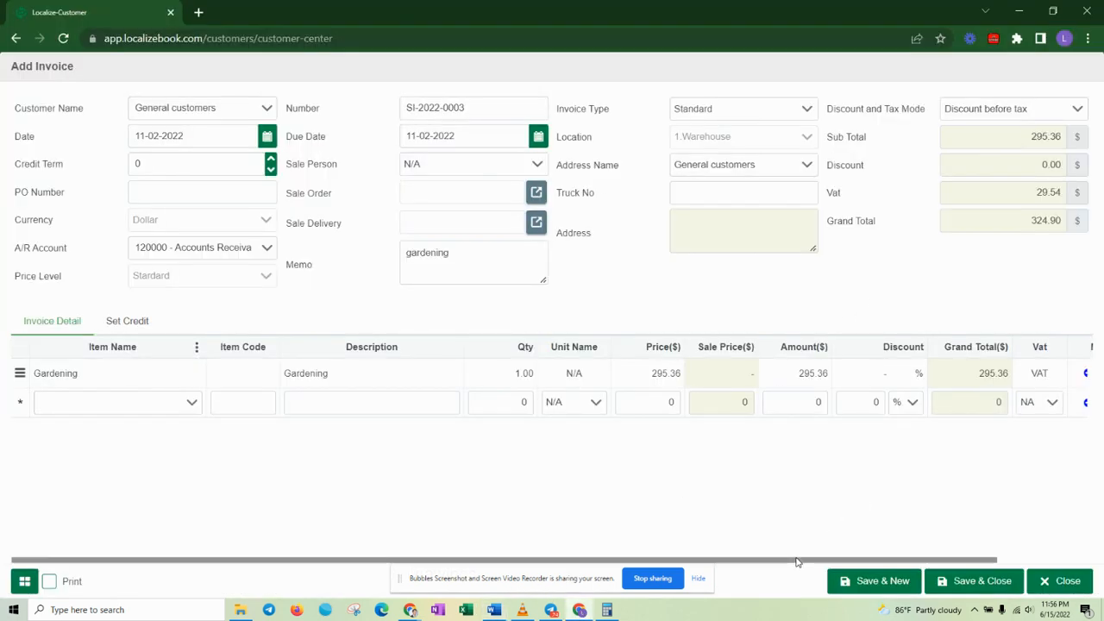
drag(803, 559, 895, 559)
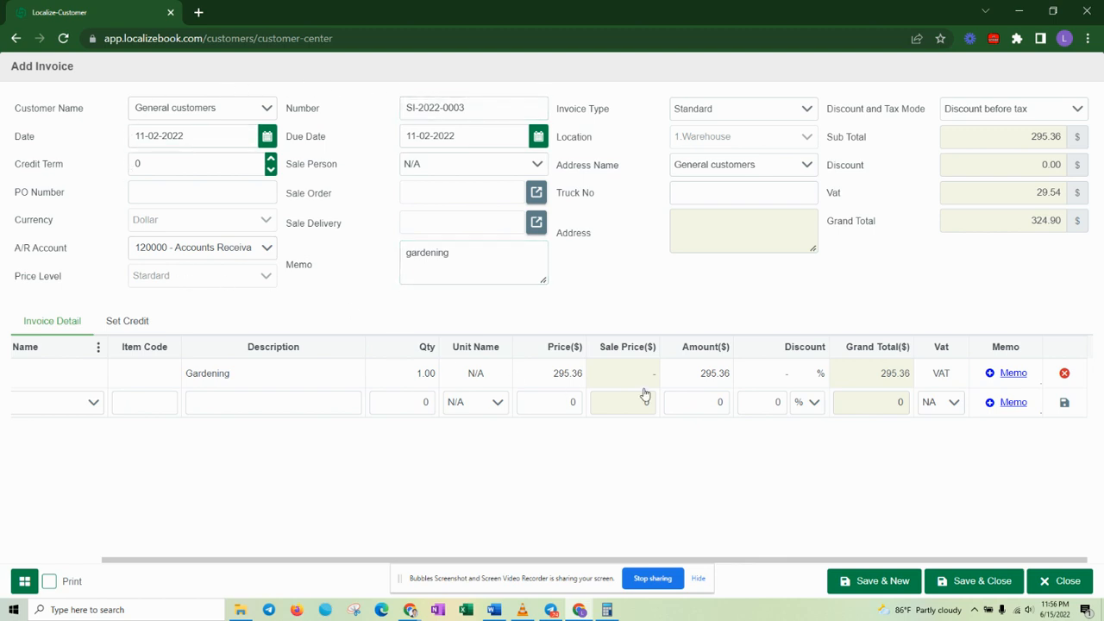
click(983, 582)
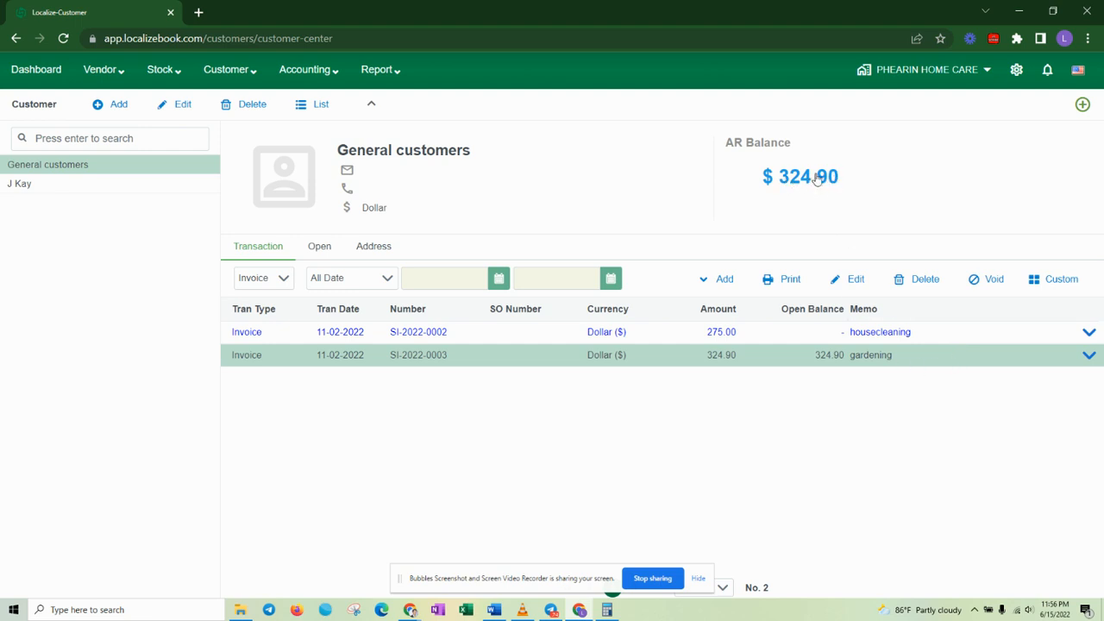
- Start a collection for General customers dated 11-02-2022 with Bank Transfer as the payment method
click(714, 283)
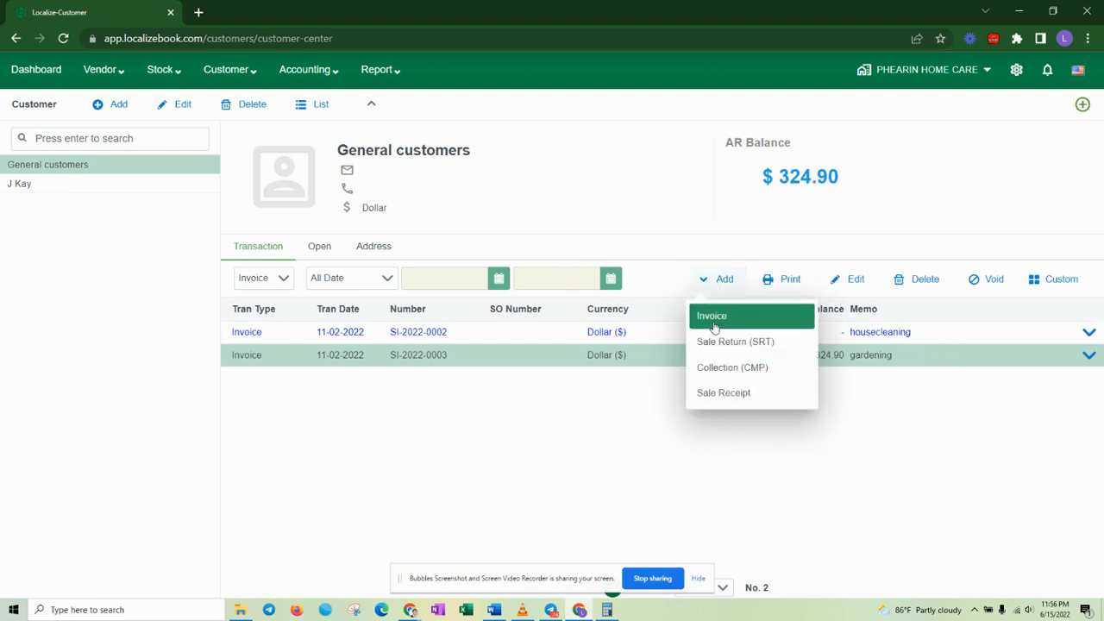
click(771, 372)
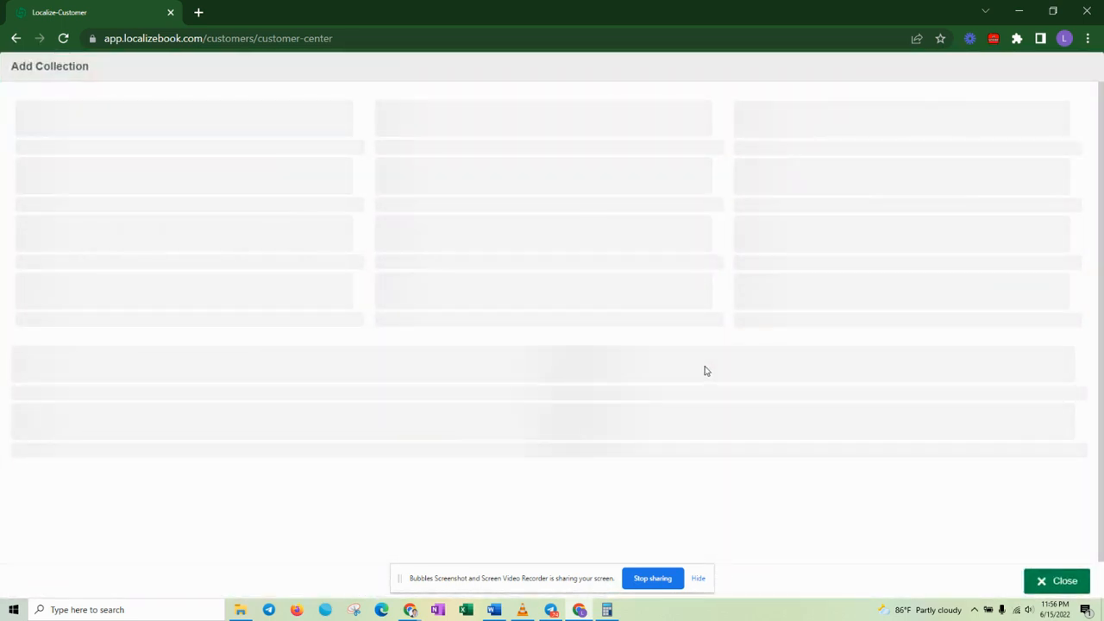
click(162, 135)
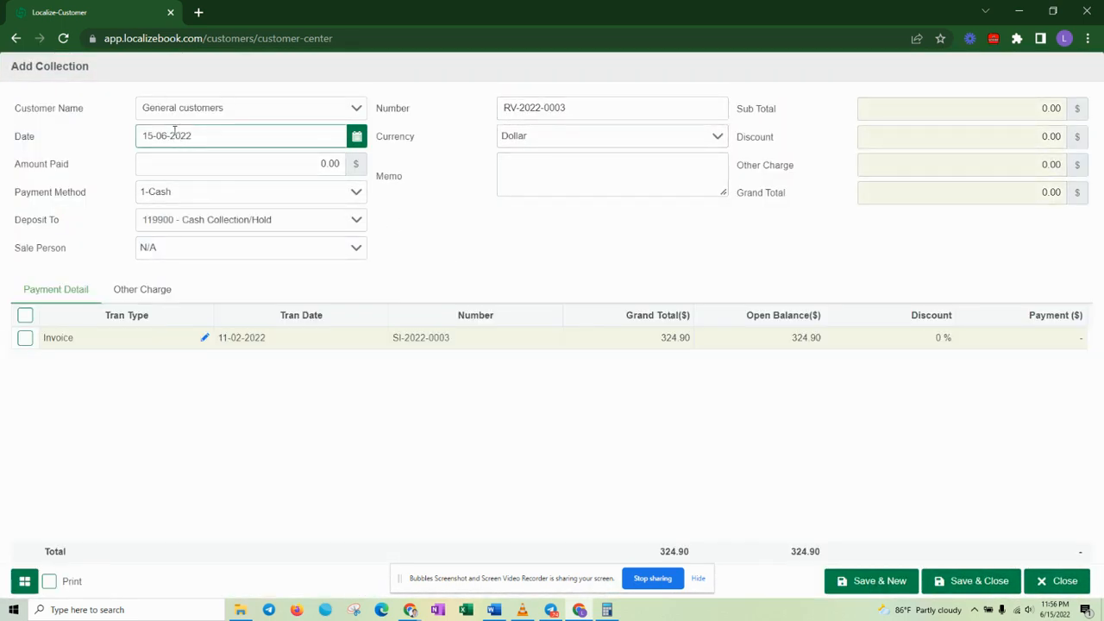
text(2)
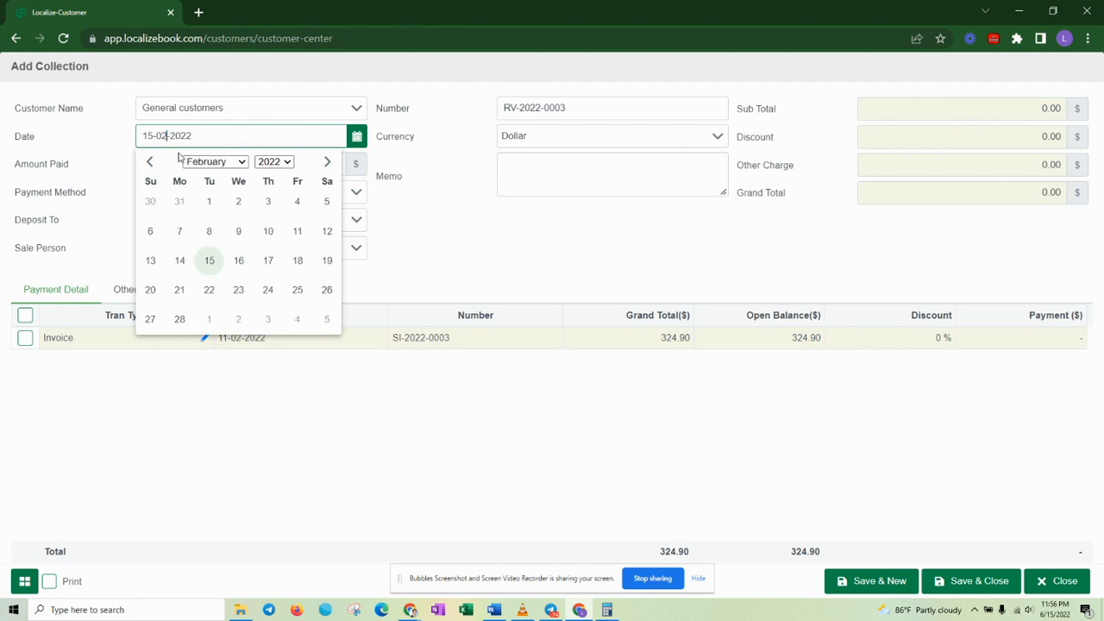
click(297, 231)
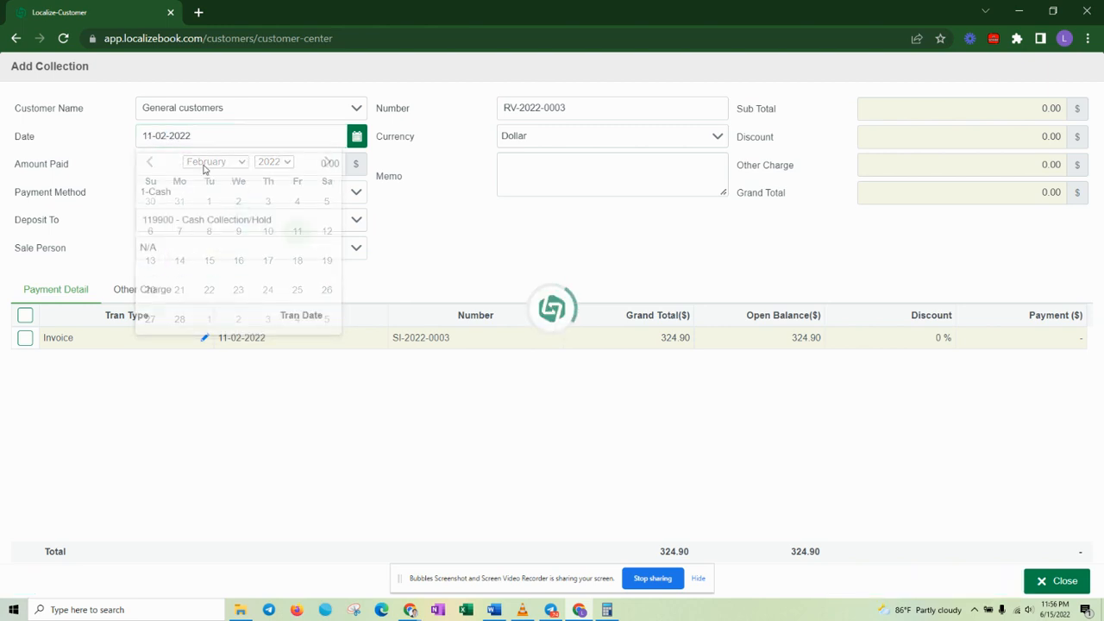
click(240, 193)
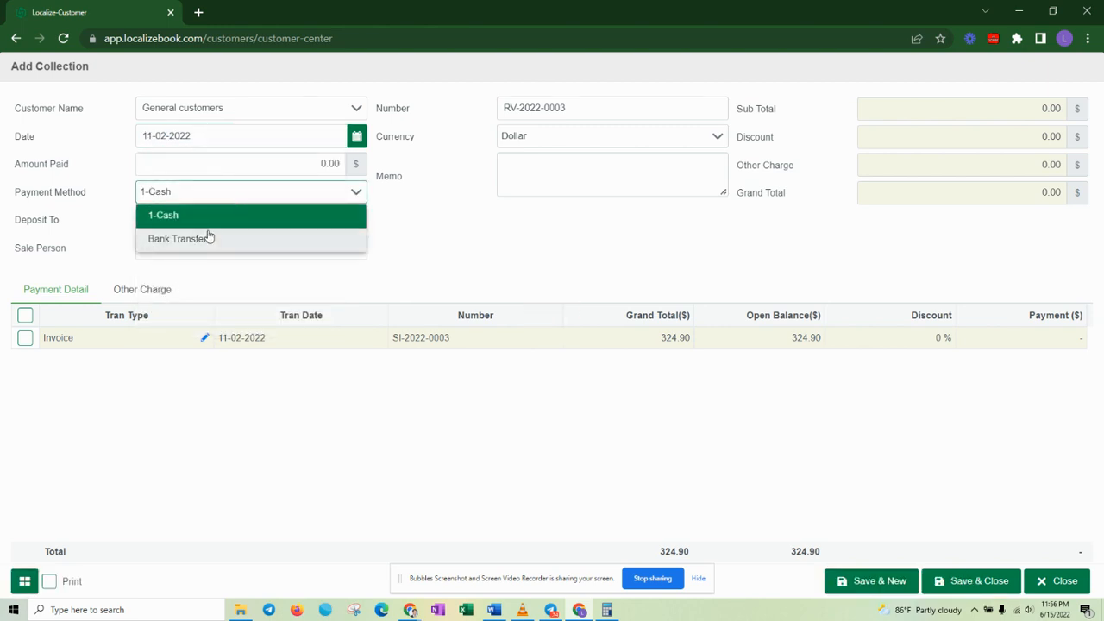
click(230, 239)
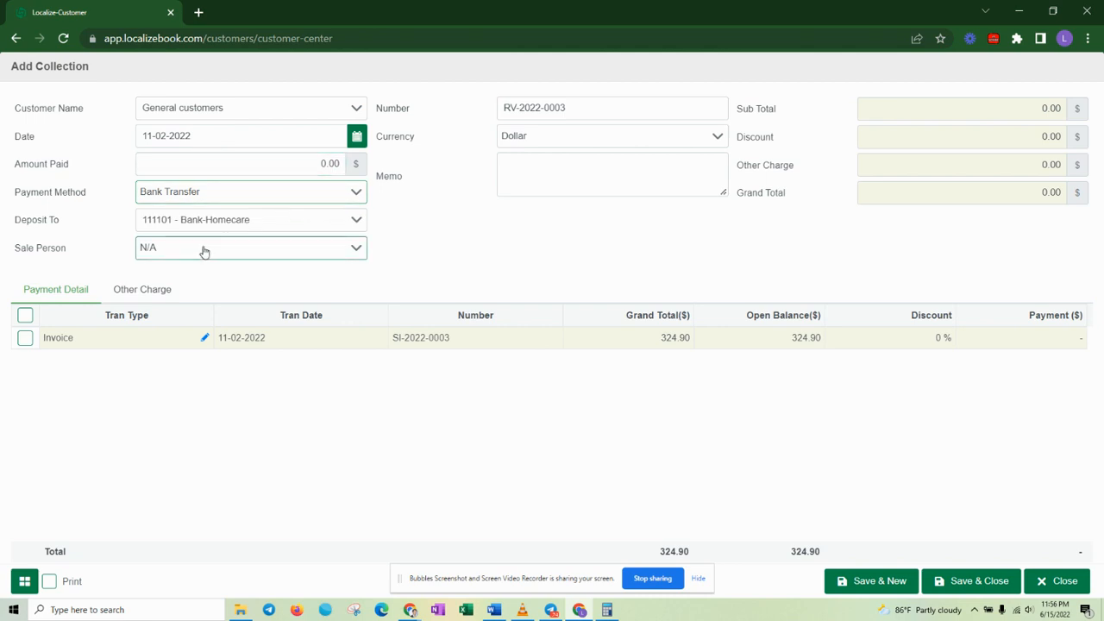
- Apply the collection to the open gardening invoice, enter the memo "Cash sales for gardening", and save and close it
click(25, 337)
click(539, 176)
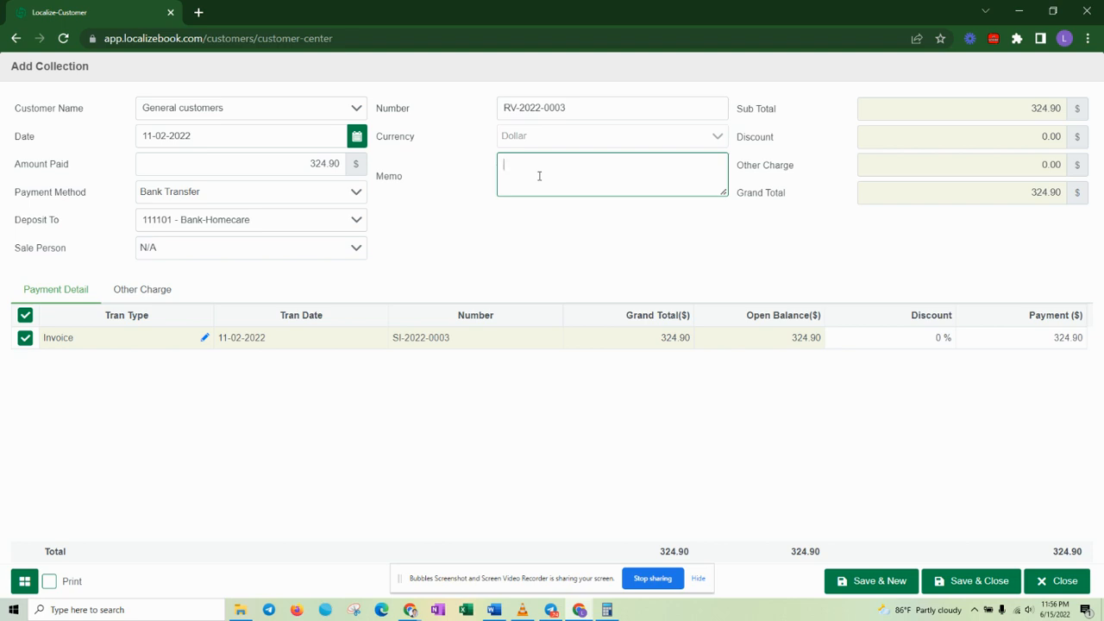
text(Cash sales for gardening)
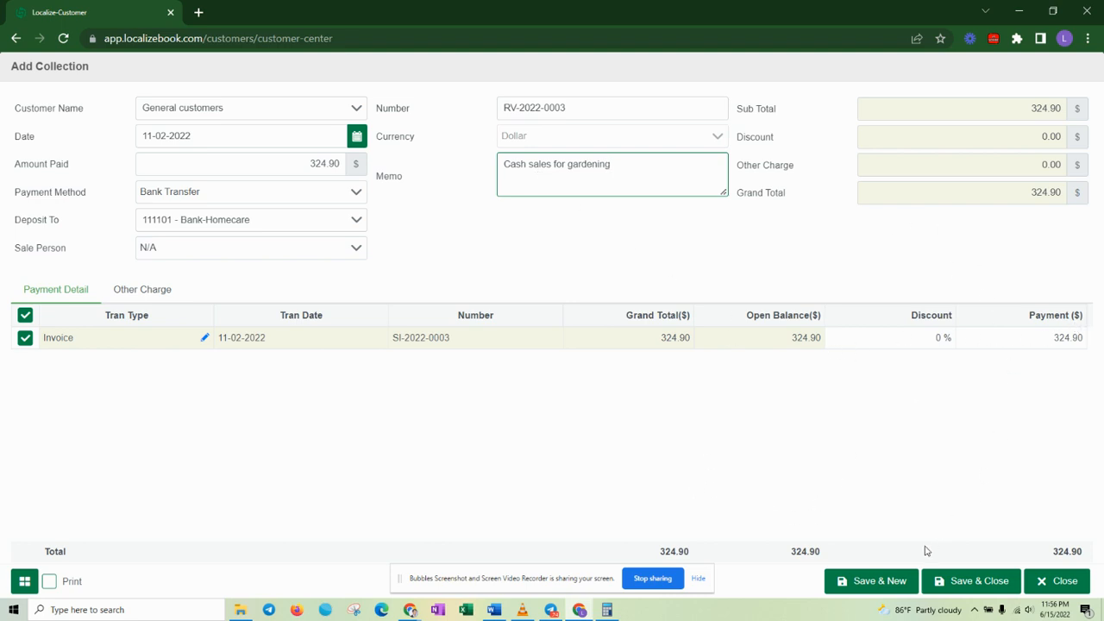
click(987, 584)
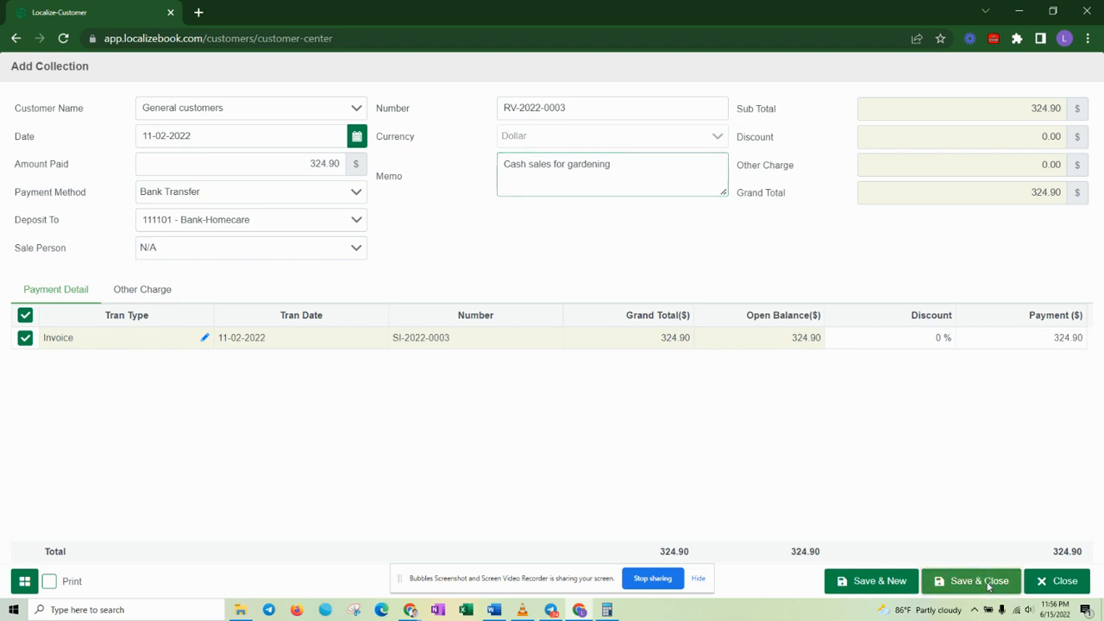